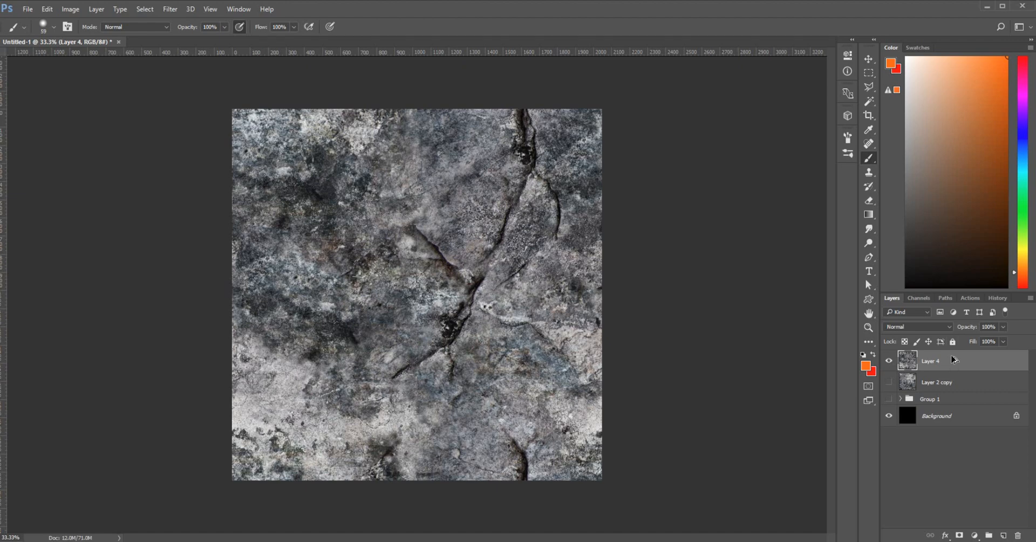
Duplicate Layer 4, hide the original, and start a Black & White conversion on the copy
{"action": "key", "text": "ctrl+j"}
{"action": "left_click", "coordinate": [889, 382]}
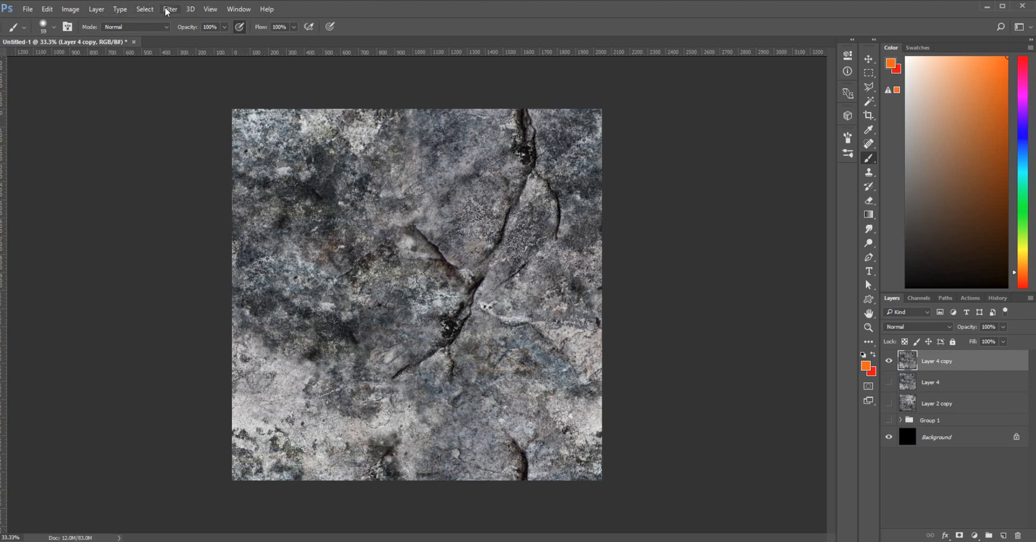
{"action": "left_click", "coordinate": [70, 9]}
{"action": "mouse_move", "coordinate": [107, 42]}
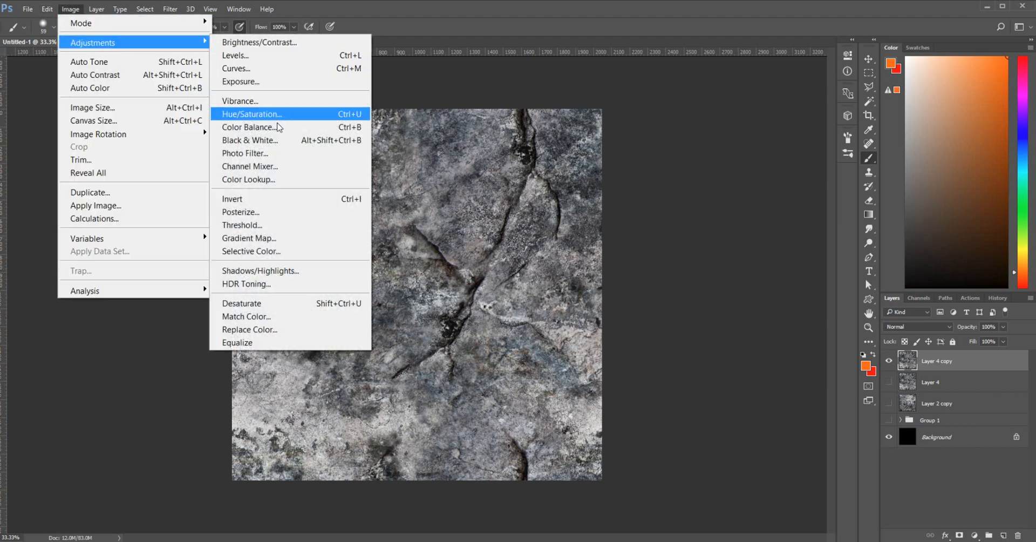
{"action": "left_click", "coordinate": [283, 143]}
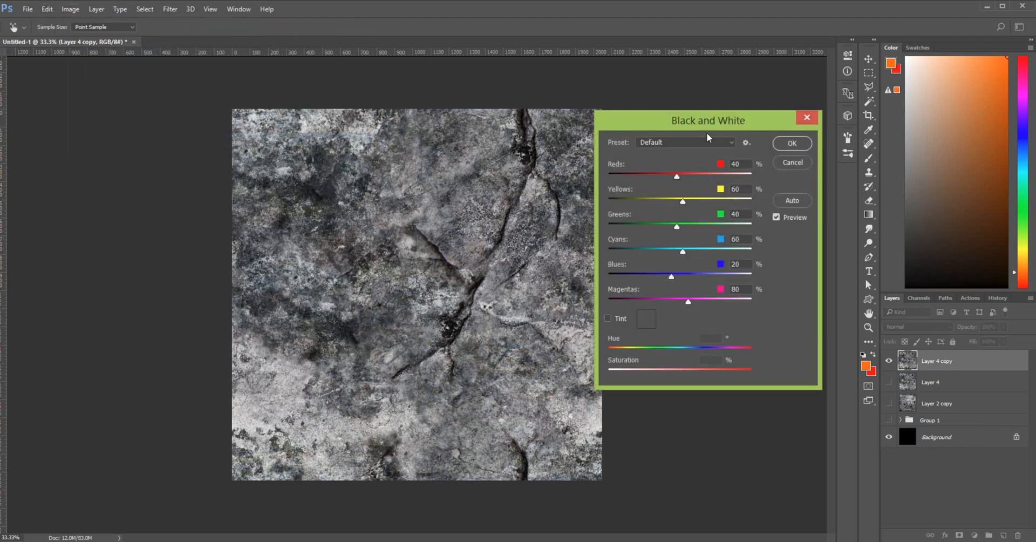
{"action": "left_click_drag", "start_coordinate": [714, 122], "coordinate": [723, 73]}
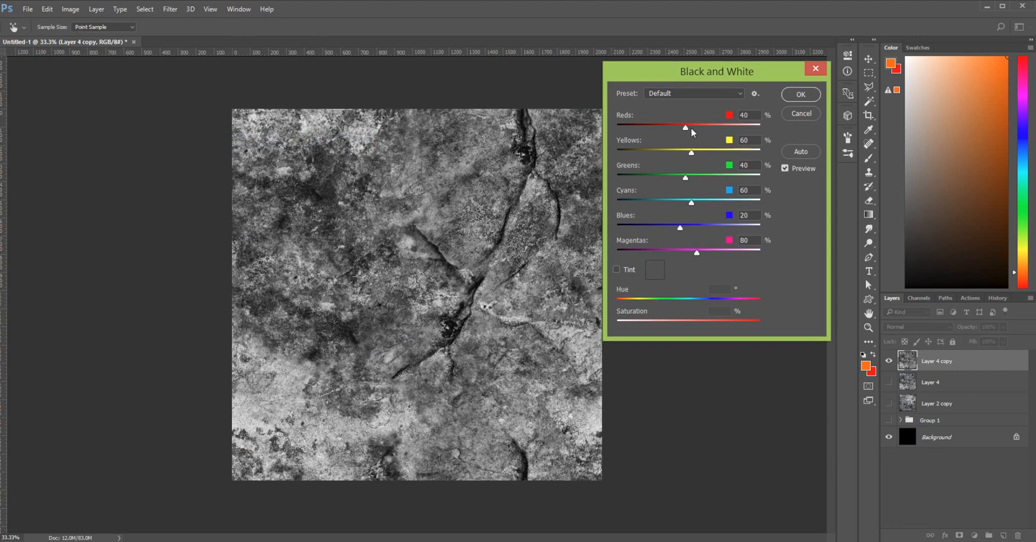
Set Reds, Yellows, Greens, Blues and Magentas to -200 and Cyans to 300, then apply
{"action": "left_click_drag", "start_coordinate": [684, 127], "coordinate": [811, 151]}
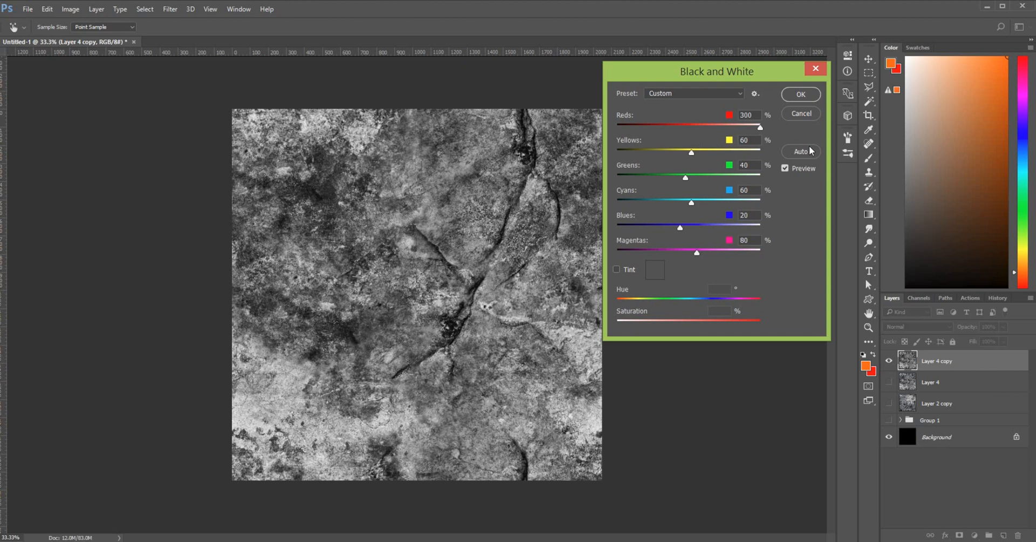
{"action": "left_click_drag", "start_coordinate": [714, 130], "coordinate": [607, 150]}
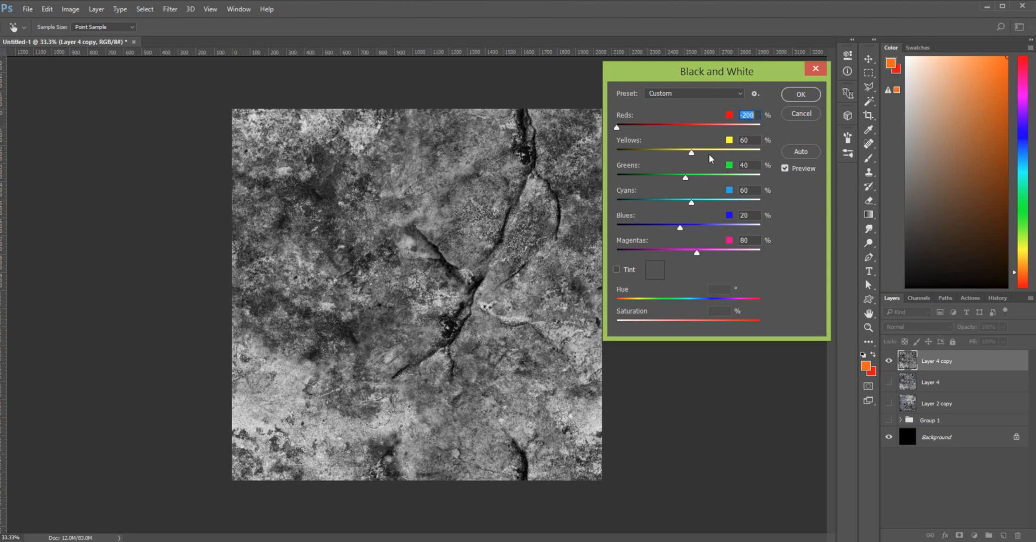
{"action": "left_click_drag", "start_coordinate": [684, 153], "coordinate": [610, 153]}
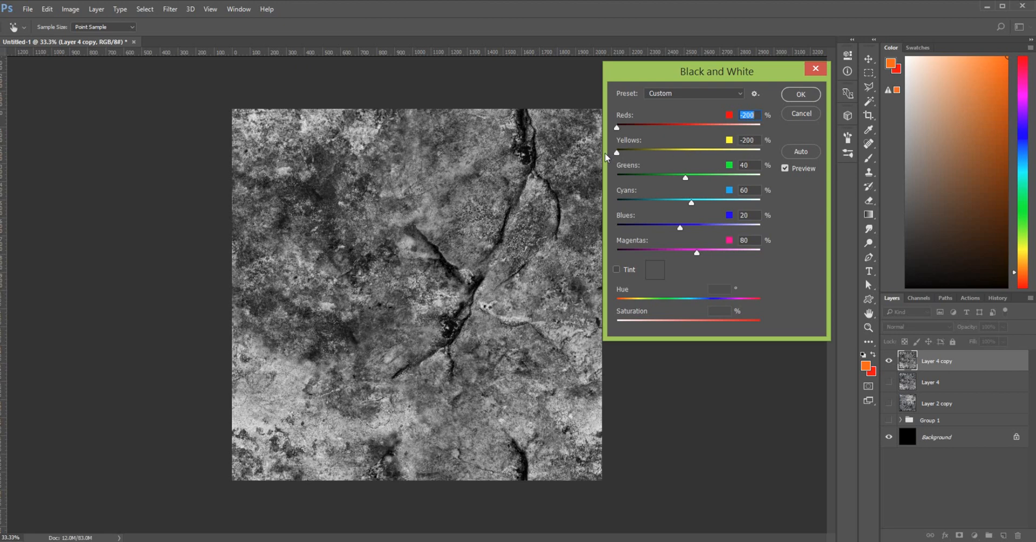
{"action": "key", "text": "Tab"}
{"action": "left_click_drag", "start_coordinate": [686, 178], "coordinate": [575, 192]}
{"action": "left_click_drag", "start_coordinate": [691, 205], "coordinate": [830, 213]}
{"action": "left_click_drag", "start_coordinate": [679, 228], "coordinate": [615, 235]}
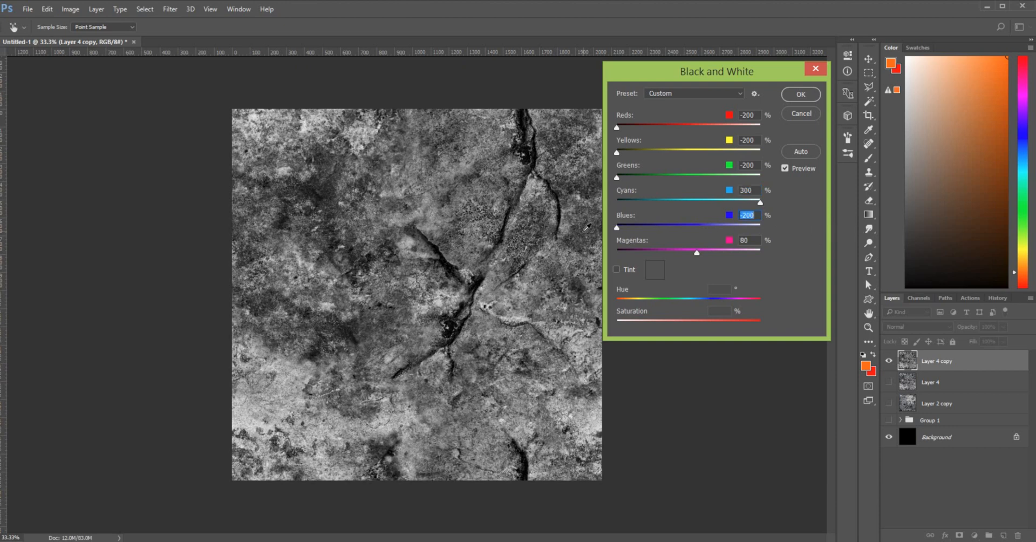
{"action": "left_click_drag", "start_coordinate": [760, 252], "coordinate": [588, 277]}
{"action": "left_click", "coordinate": [801, 94]}
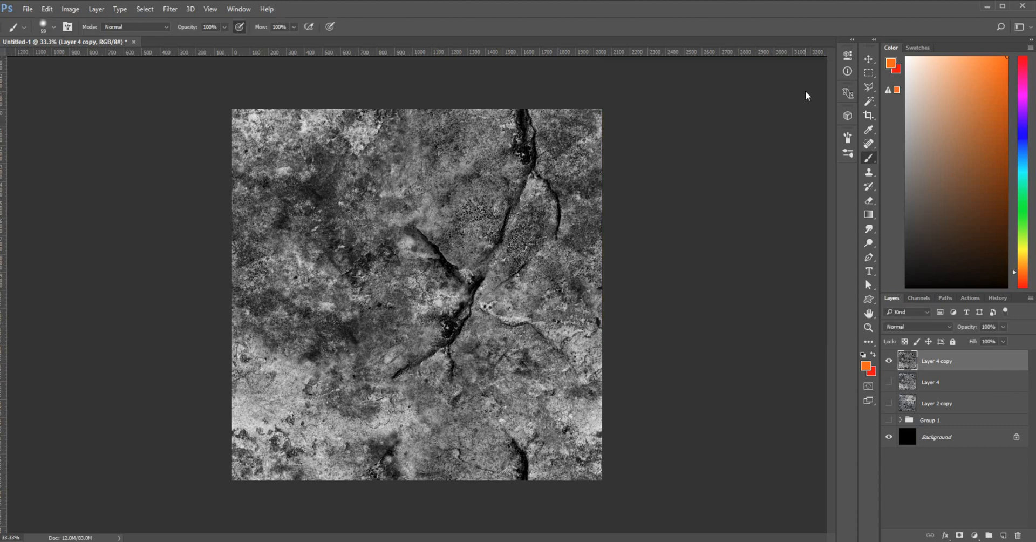
Move Layer 4 and Layer 2 copy into Group 1 and check the group's contents
{"action": "left_click", "coordinate": [948, 387]}
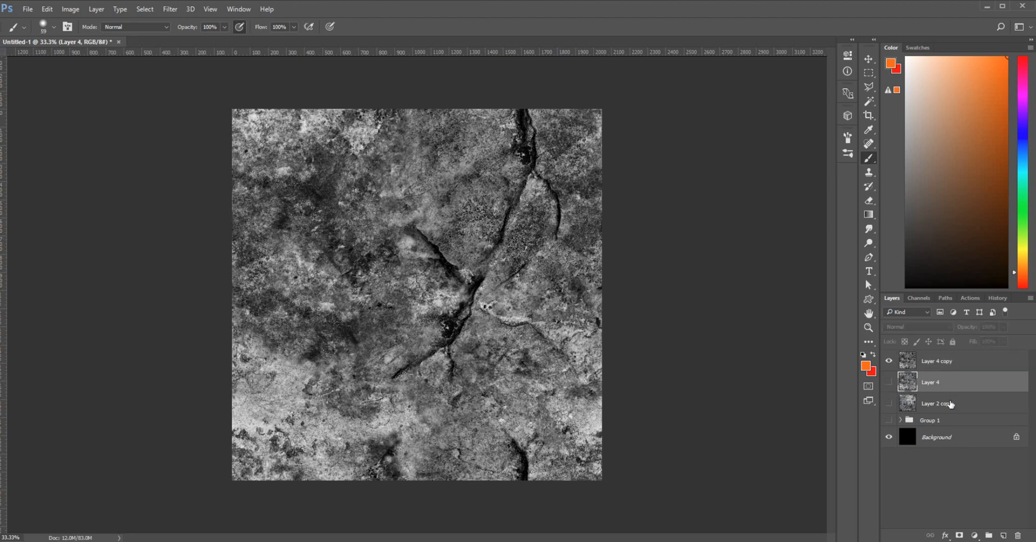
{"action": "left_click", "coordinate": [951, 403], "text": "shift"}
{"action": "left_click_drag", "start_coordinate": [948, 402], "coordinate": [927, 420]}
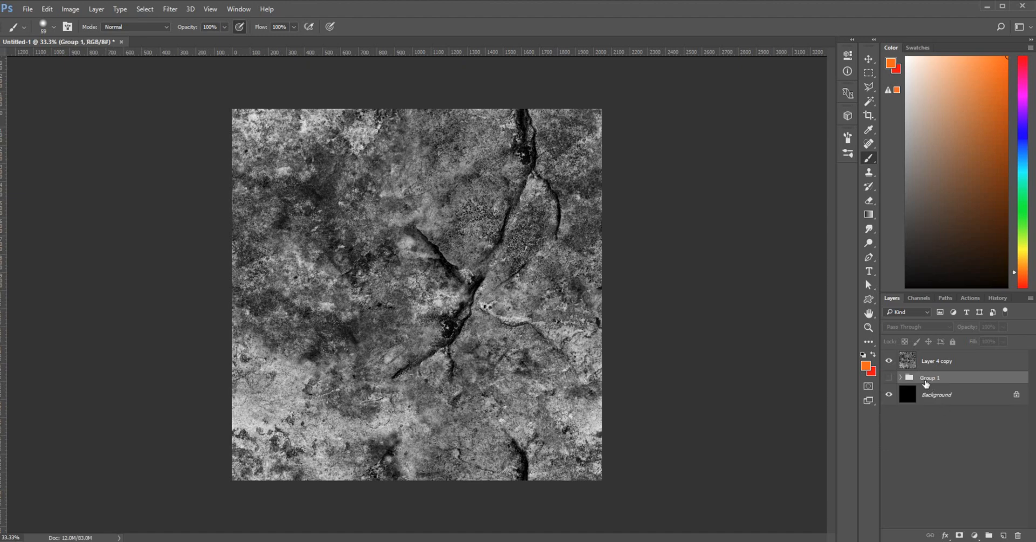
{"action": "left_click", "coordinate": [900, 378]}
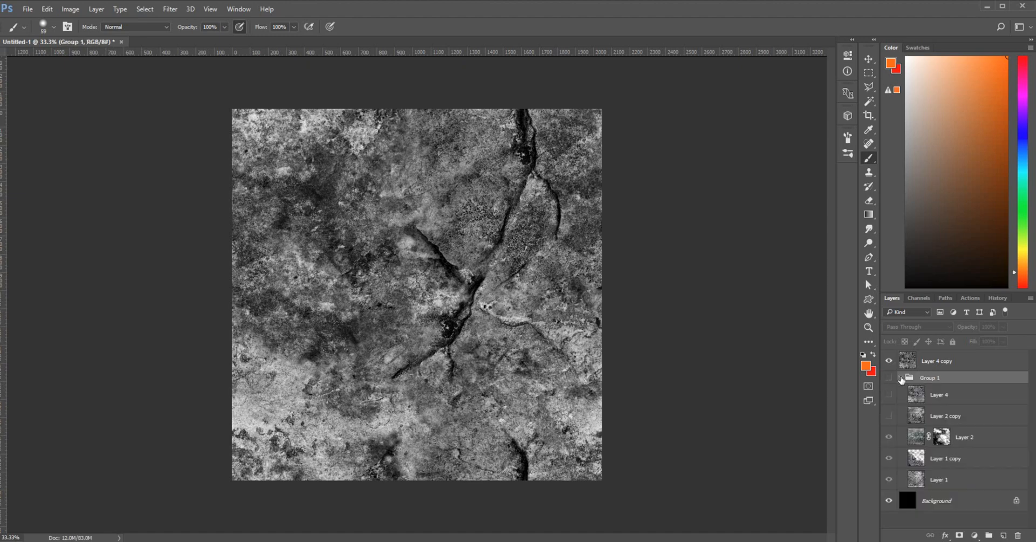
{"action": "left_click", "coordinate": [900, 378]}
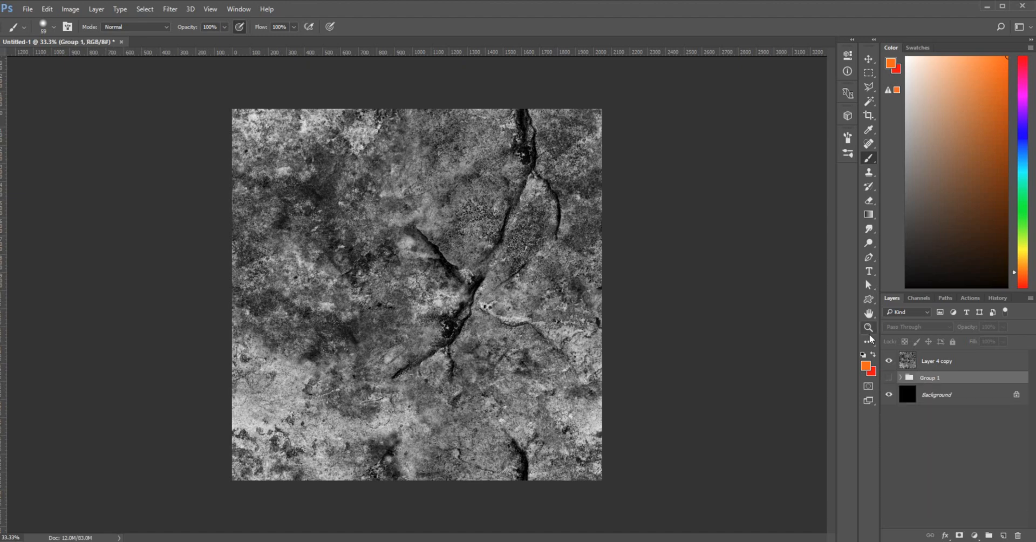
Review the History panel, then return to Layers and recheck Group 1
{"action": "left_click", "coordinate": [996, 299]}
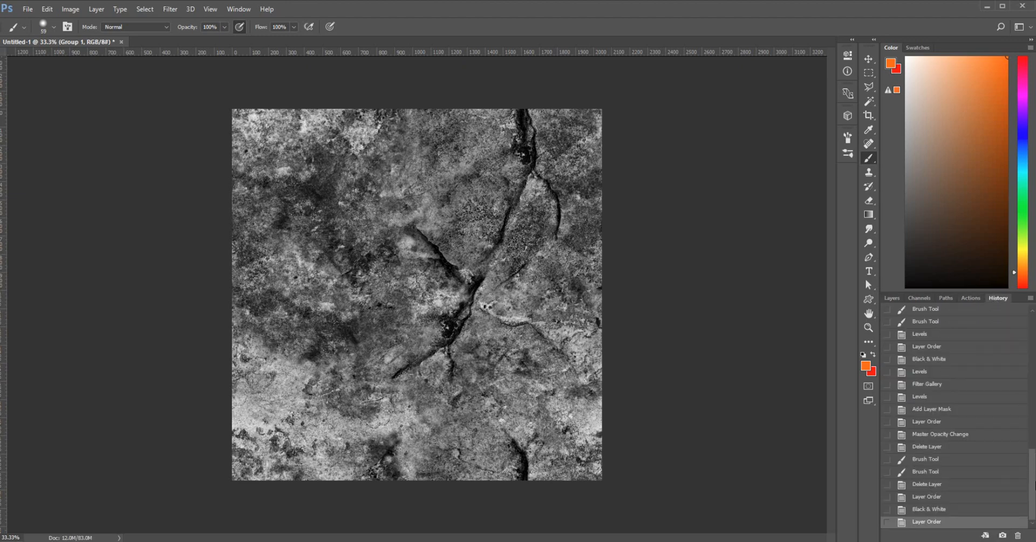
{"action": "mouse_move", "coordinate": [1033, 495]}
{"action": "left_mouse_down"}
{"action": "mouse_move", "coordinate": [1029, 347]}
{"action": "mouse_move", "coordinate": [1032, 503]}
{"action": "left_mouse_up"}
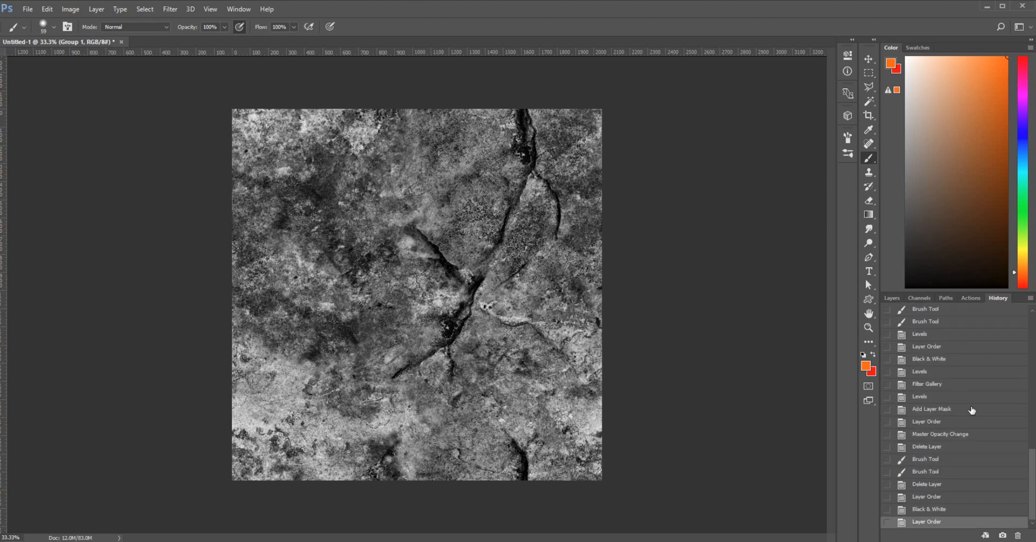
{"action": "left_click", "coordinate": [892, 299]}
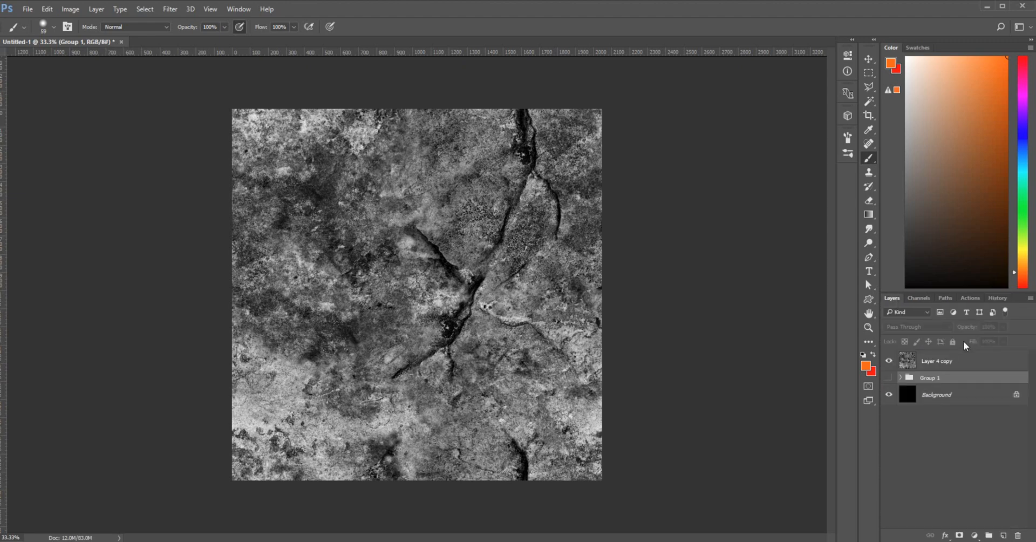
{"action": "left_click", "coordinate": [901, 378]}
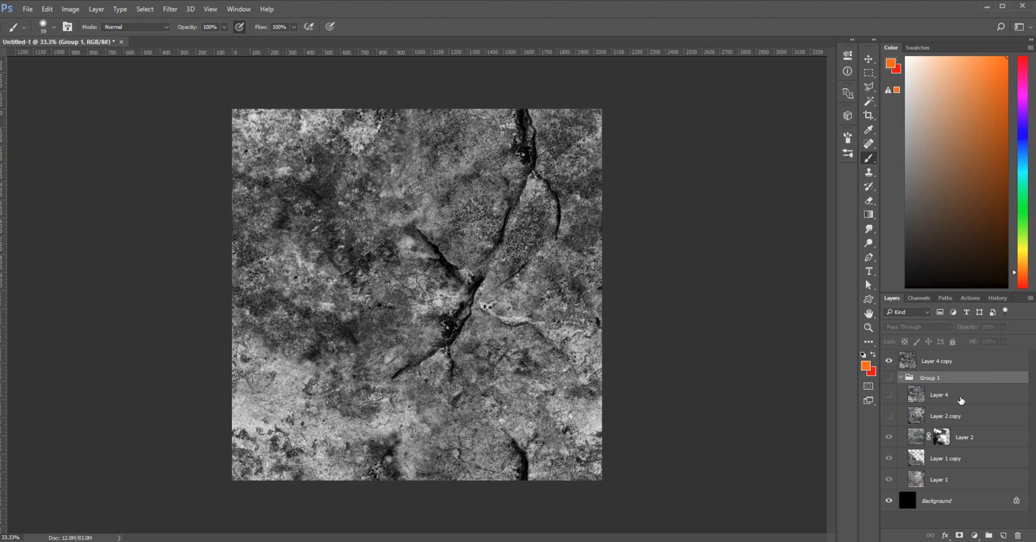
{"action": "left_click", "coordinate": [901, 378]}
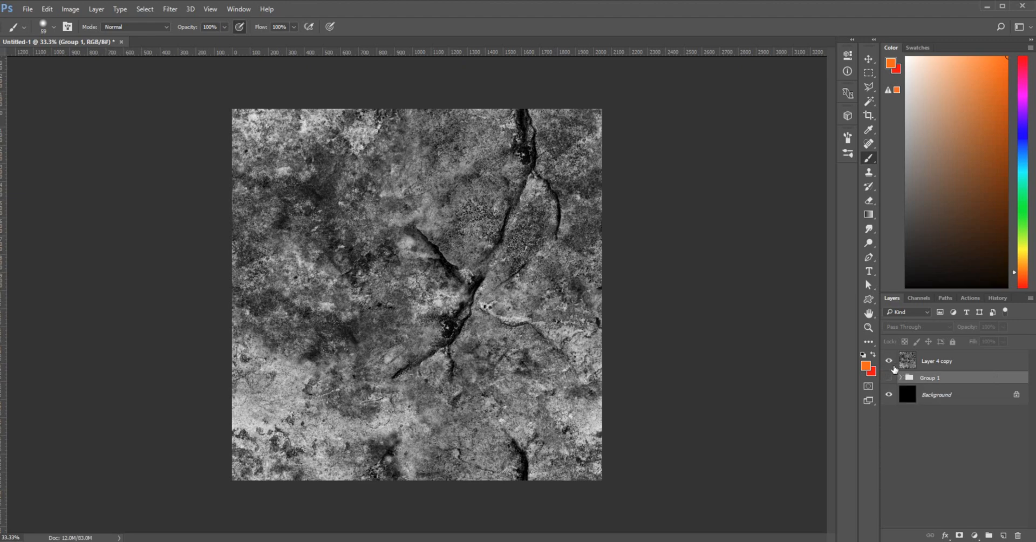
Duplicate Layer 4 copy as Layer 4 copy 2, try a Levels white point of 138, then cancel
{"action": "left_click", "coordinate": [957, 361]}
{"action": "key", "text": "ctrl+j"}
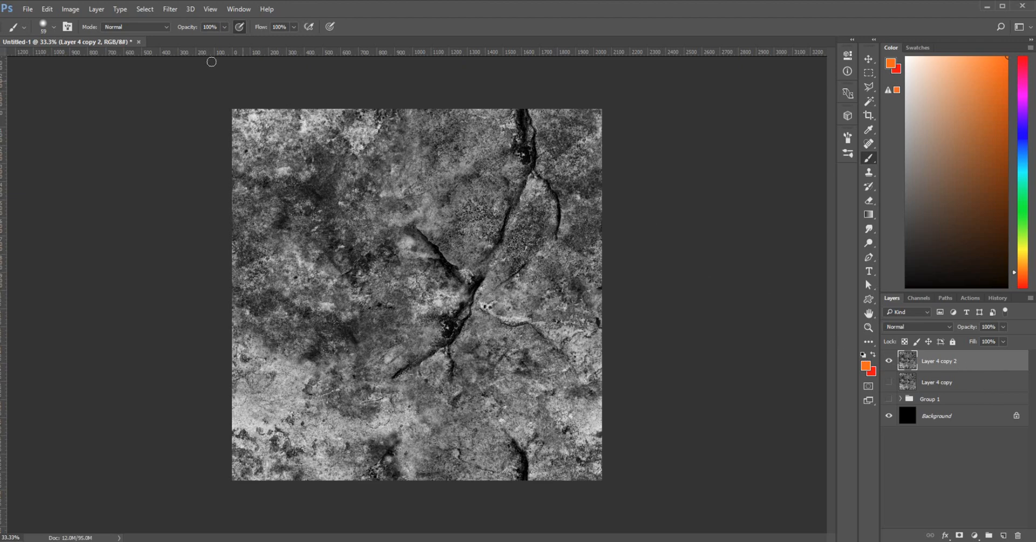
{"action": "left_click", "coordinate": [171, 10]}
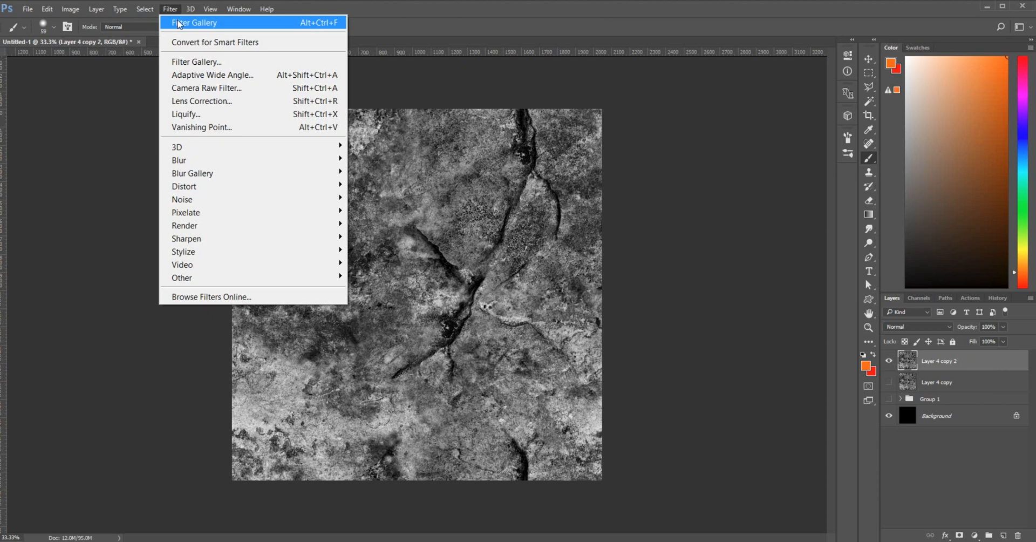
{"action": "mouse_move", "coordinate": [74, 10]}
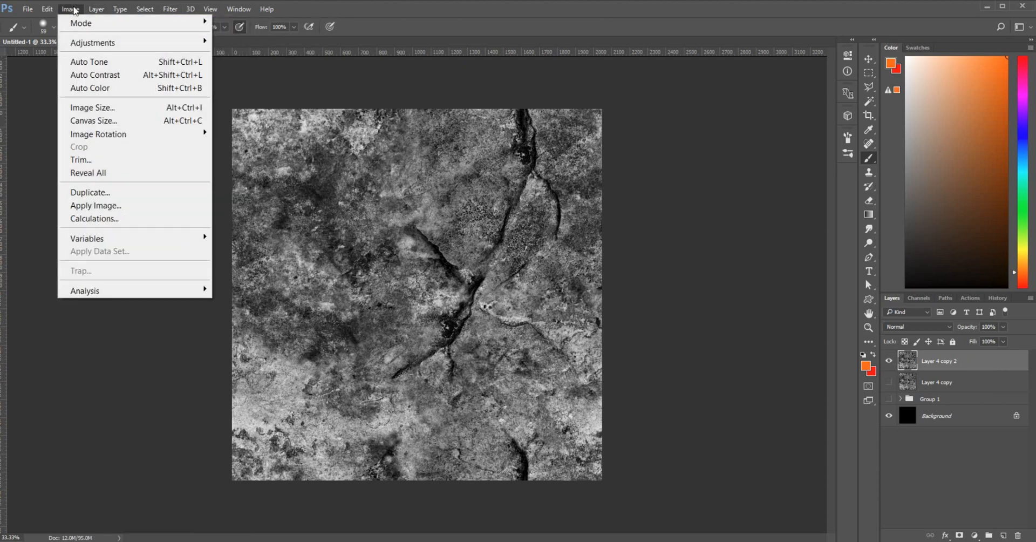
{"action": "mouse_move", "coordinate": [103, 43]}
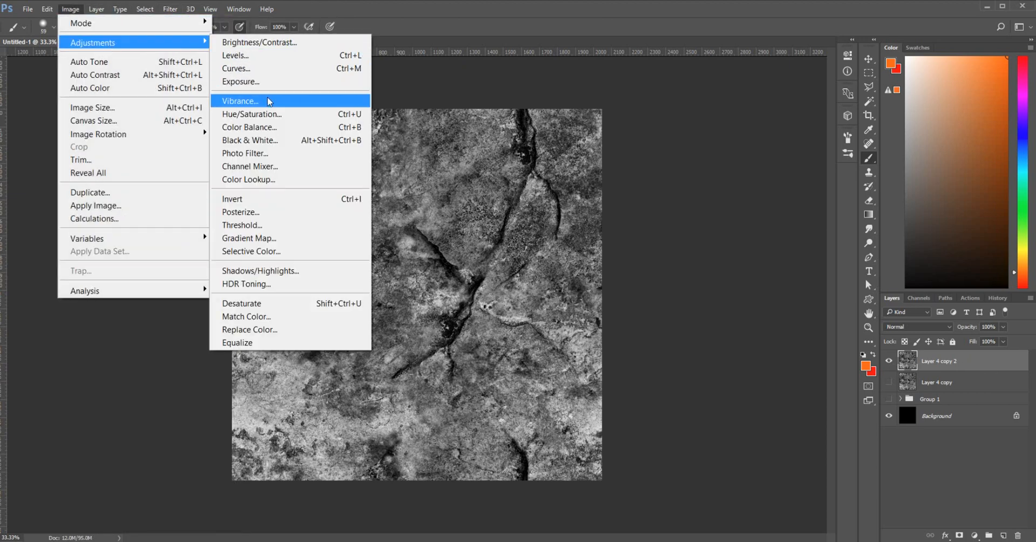
{"action": "left_click", "coordinate": [264, 58]}
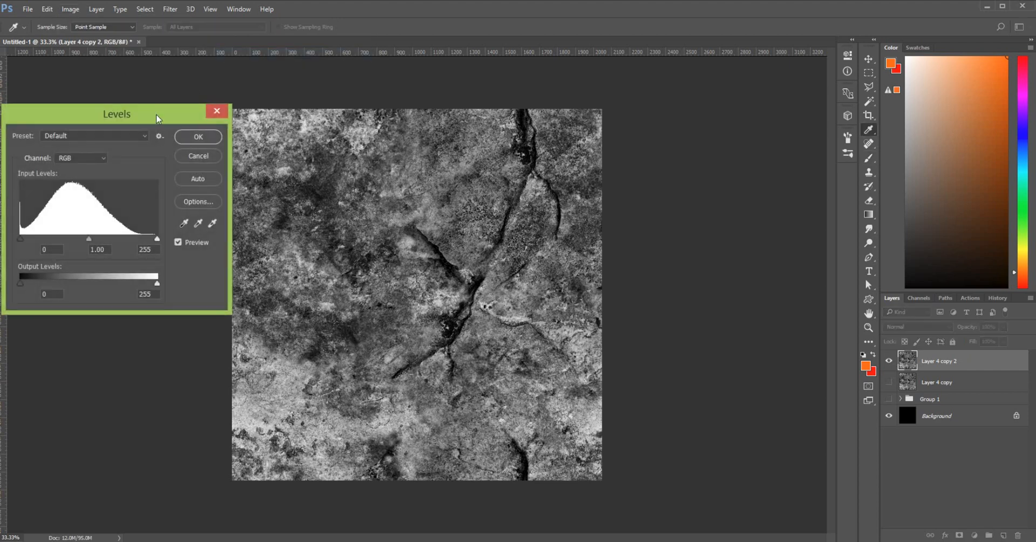
{"action": "left_click_drag", "start_coordinate": [158, 119], "coordinate": [154, 88]}
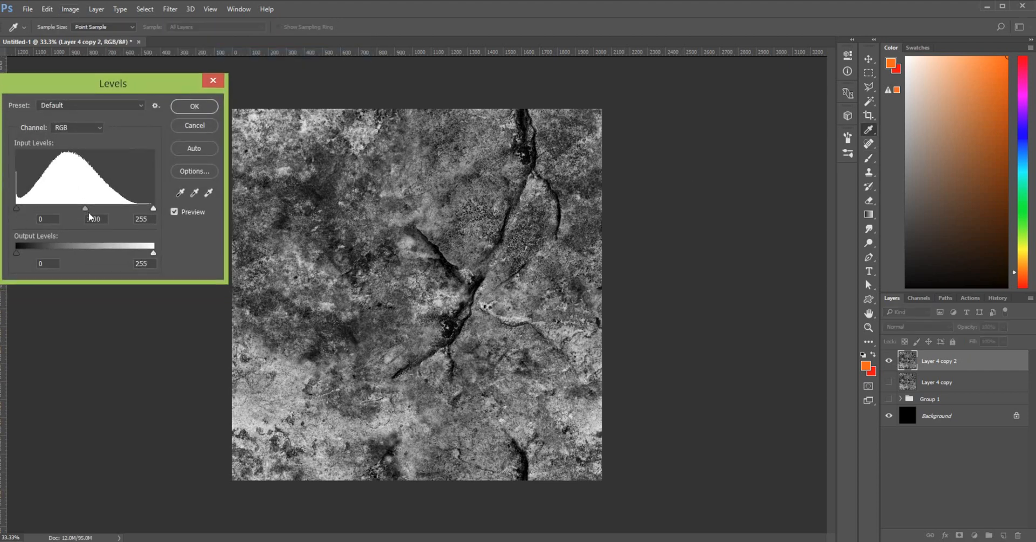
{"action": "left_click_drag", "start_coordinate": [153, 208], "coordinate": [94, 221]}
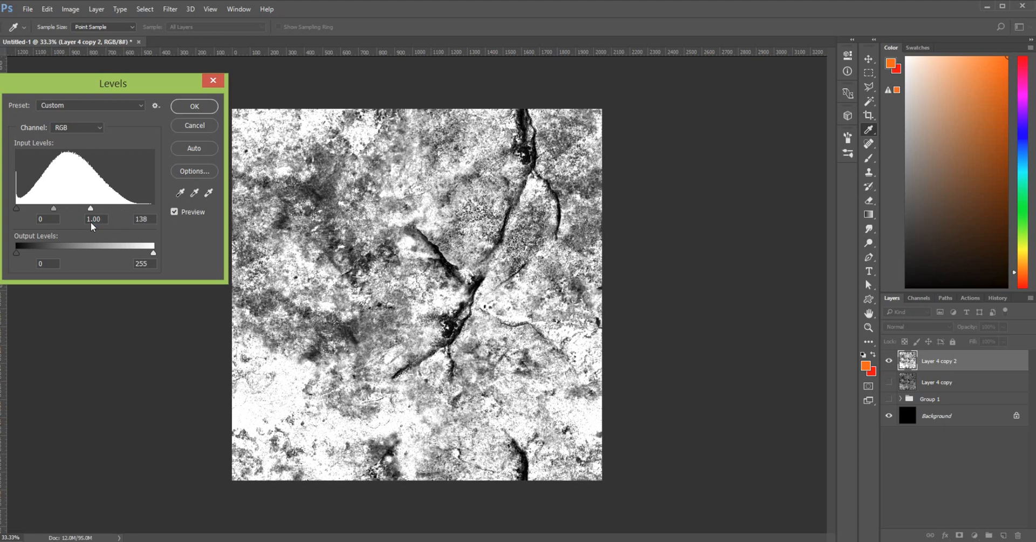
{"action": "left_click_drag", "start_coordinate": [91, 223], "coordinate": [91, 222]}
{"action": "key", "text": "b"}
{"action": "left_click", "coordinate": [194, 126]}
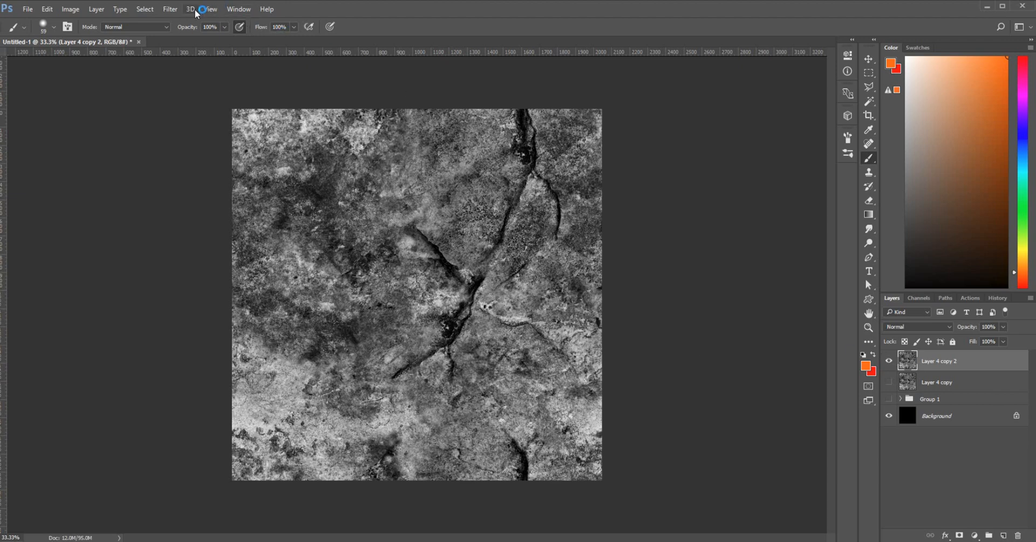
Set Levels on Layer 4 copy 2 to black 0, gamma 2.24 and white 119
{"action": "left_click", "coordinate": [64, 10]}
{"action": "mouse_move", "coordinate": [84, 42]}
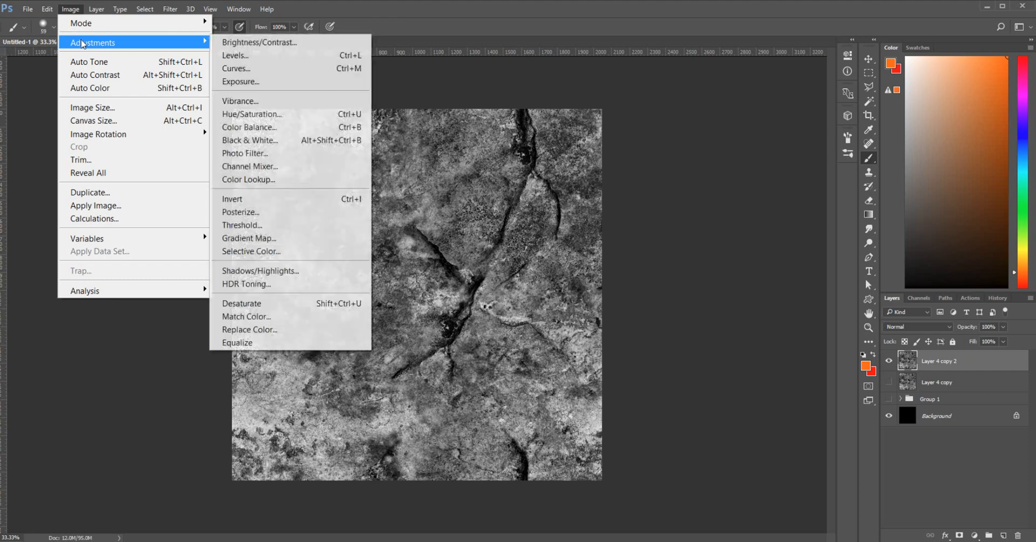
{"action": "left_click", "coordinate": [273, 55]}
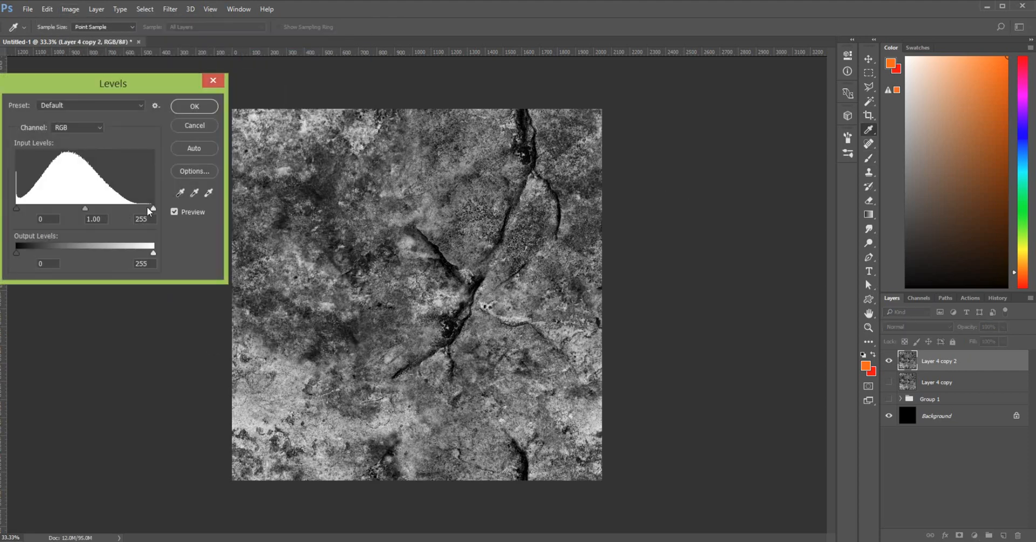
{"action": "left_click_drag", "start_coordinate": [155, 212], "coordinate": [112, 218]}
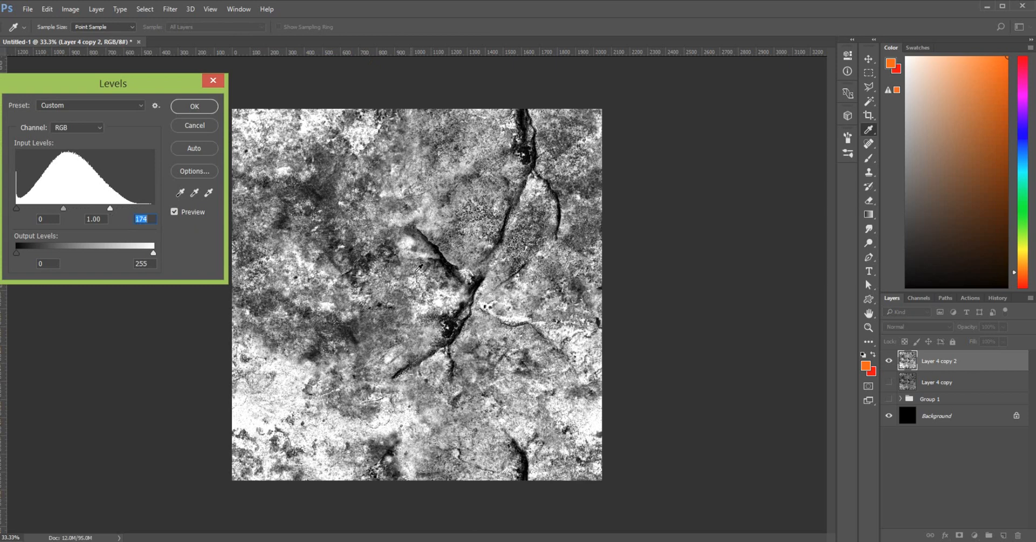
{"action": "mouse_move", "coordinate": [18, 210]}
{"action": "left_mouse_down"}
{"action": "mouse_move", "coordinate": [33, 211]}
{"action": "mouse_move", "coordinate": [5, 211]}
{"action": "mouse_move", "coordinate": [103, 210]}
{"action": "mouse_move", "coordinate": [37, 216]}
{"action": "left_mouse_up"}
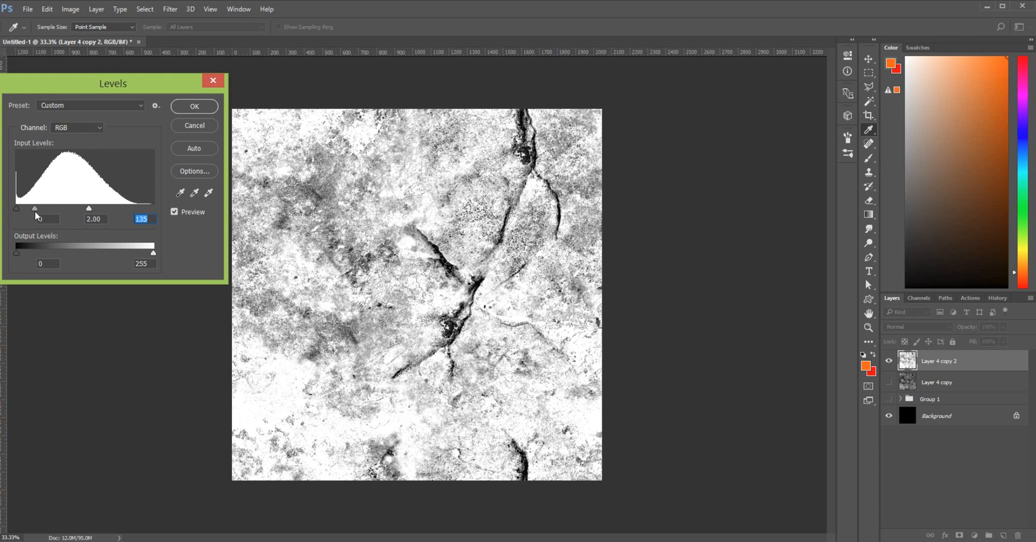
{"action": "left_click_drag", "start_coordinate": [36, 215], "coordinate": [82, 216]}
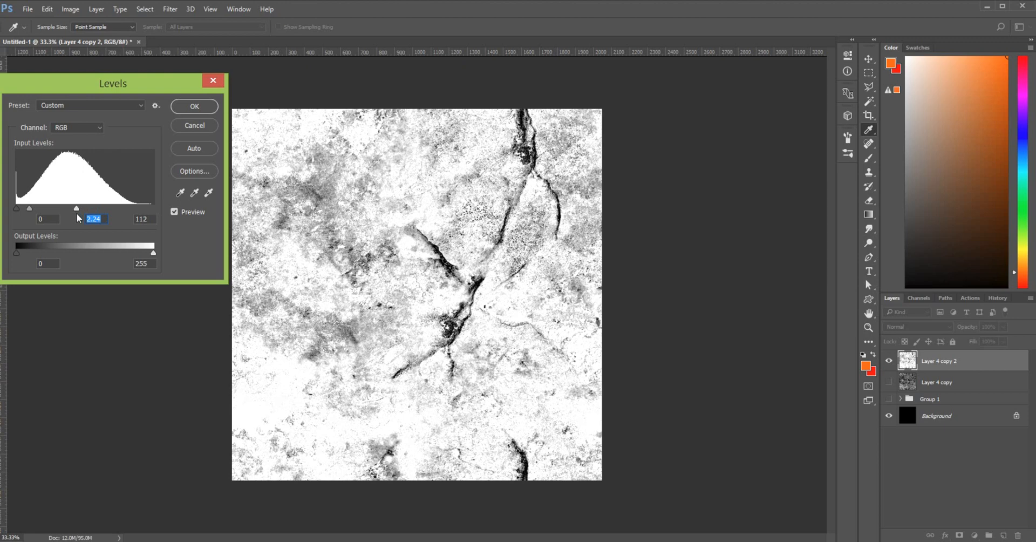
{"action": "key", "text": "Tab"}
Confirm the levels, duplicate Layer 4 copy 2 as Layer 4 copy 3, and reselect copy 2
{"action": "left_click", "coordinate": [195, 106]}
{"action": "key", "text": "b"}
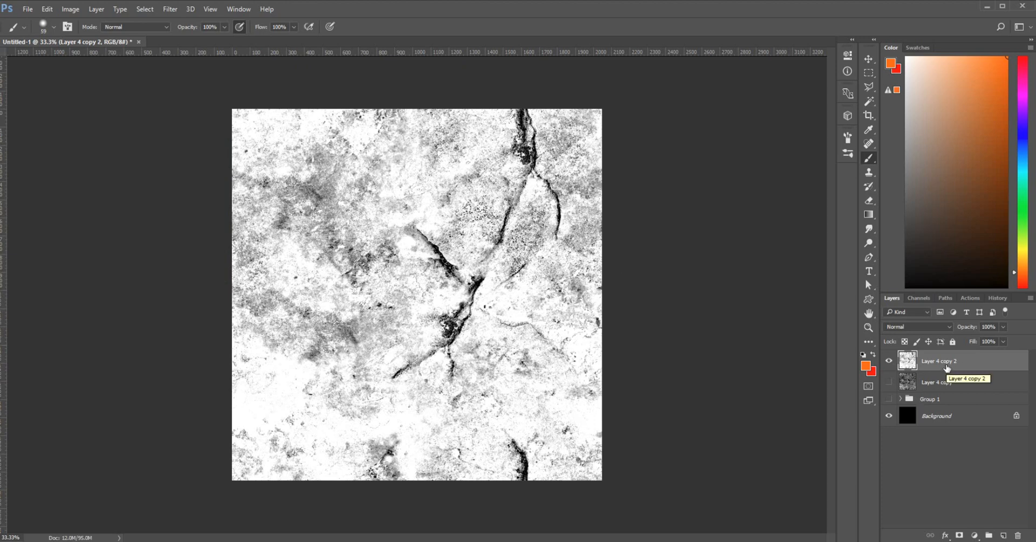
{"action": "left_click_drag", "start_coordinate": [947, 367], "coordinate": [946, 376]}
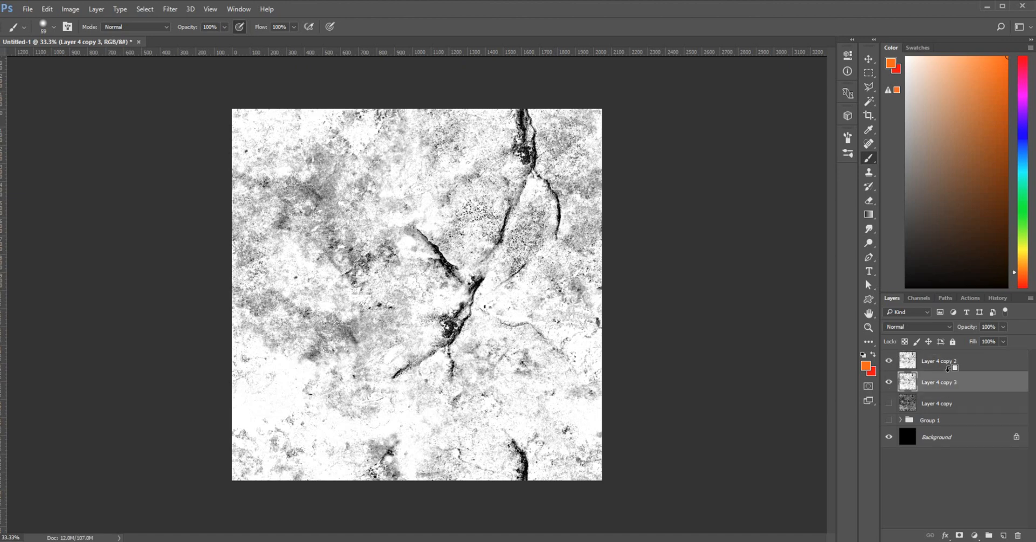
{"action": "left_click", "coordinate": [944, 368]}
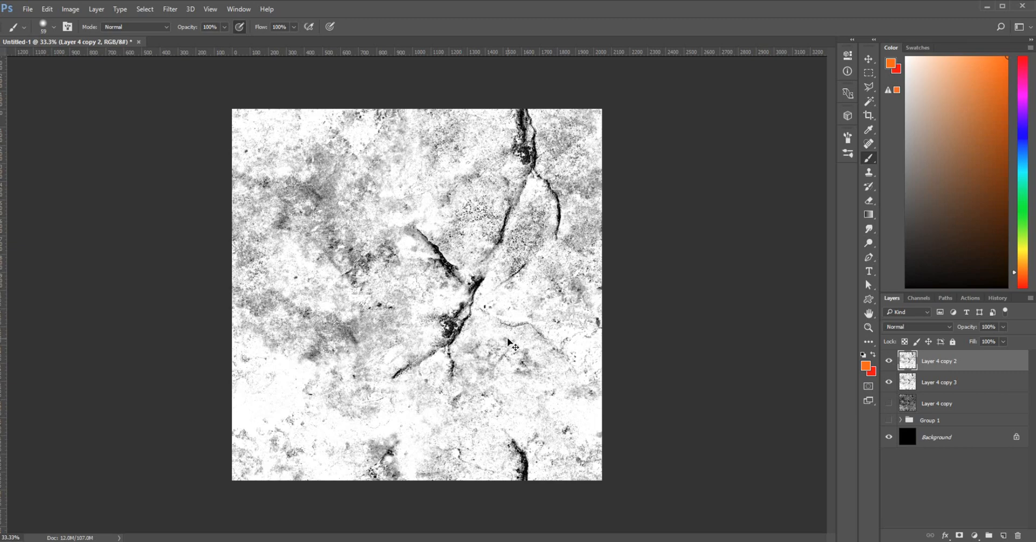
Apply a plain Filter > Blur to Layer 4 copy 2
{"action": "key", "text": "ctrl+plus"}
{"action": "key", "text": "ctrl+plus"}
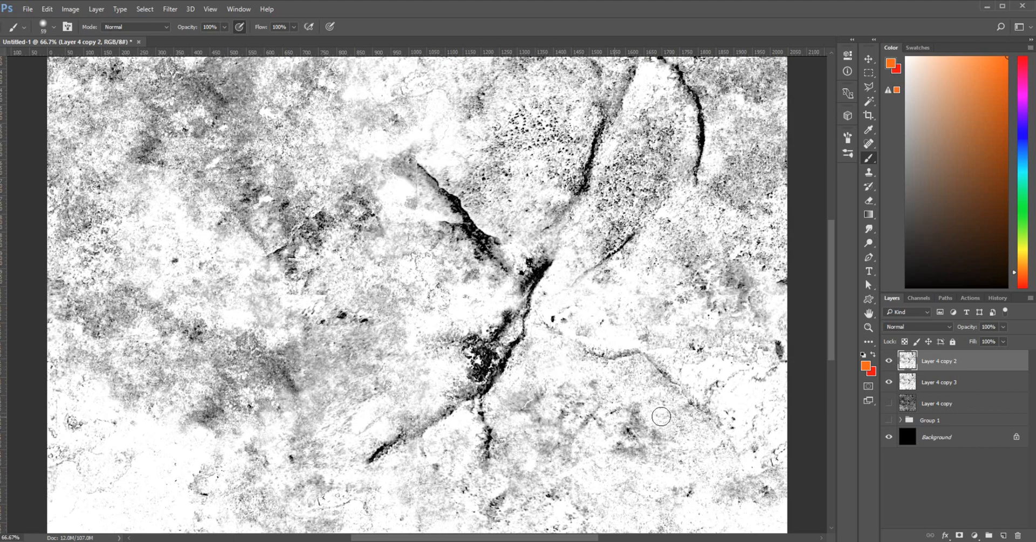
{"action": "key", "text": "ctrl+minus"}
{"action": "key", "text": "ctrl+minus"}
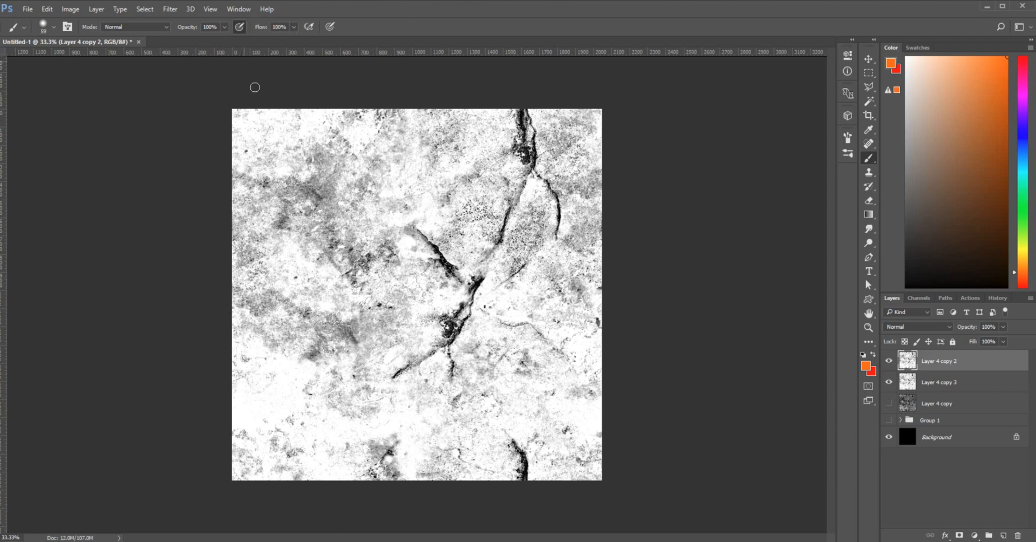
{"action": "left_click", "coordinate": [170, 9]}
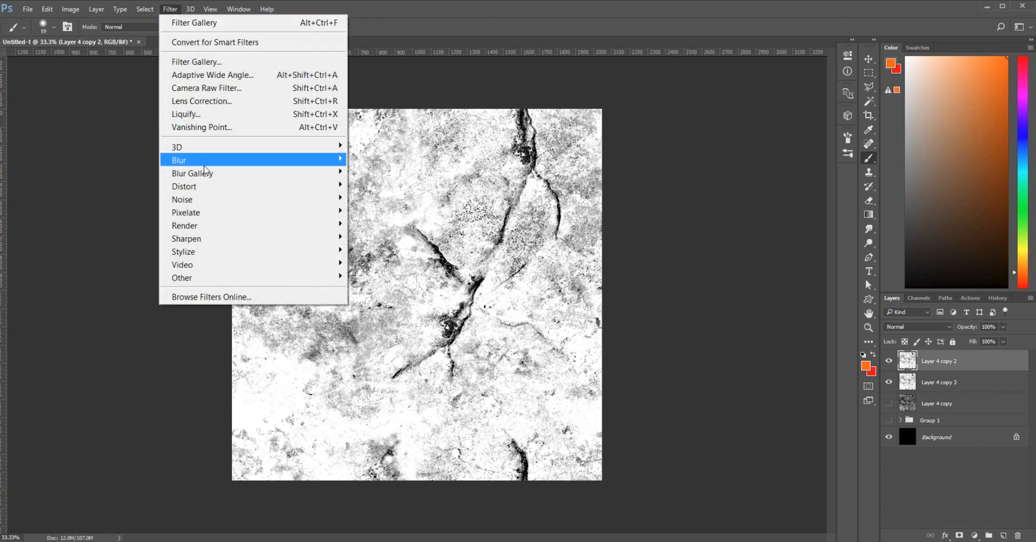
{"action": "mouse_move", "coordinate": [183, 160]}
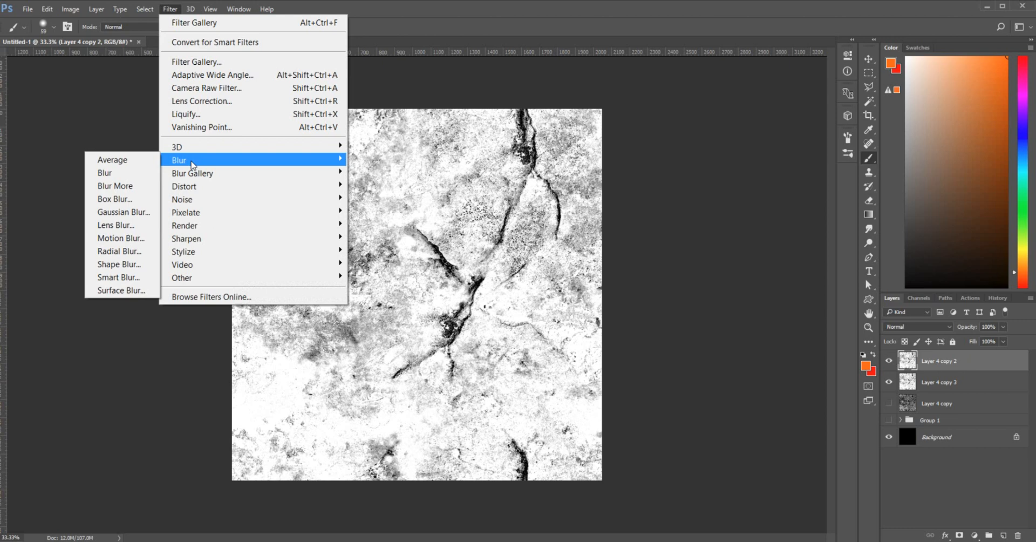
{"action": "left_click", "coordinate": [142, 177]}
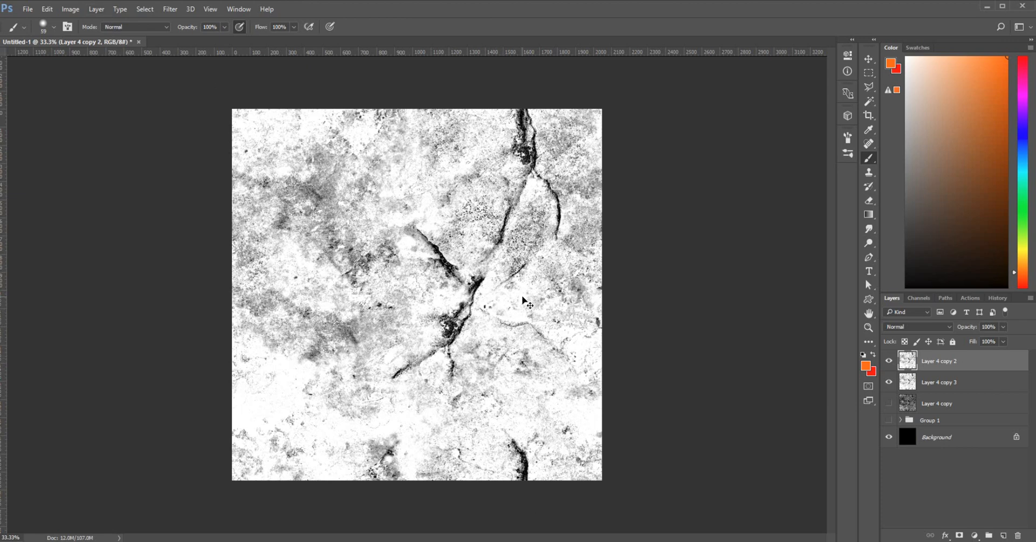
In the Filter Gallery, set Sponge to brush size 1, definition 2, smoothness 6
{"action": "left_click", "coordinate": [171, 10]}
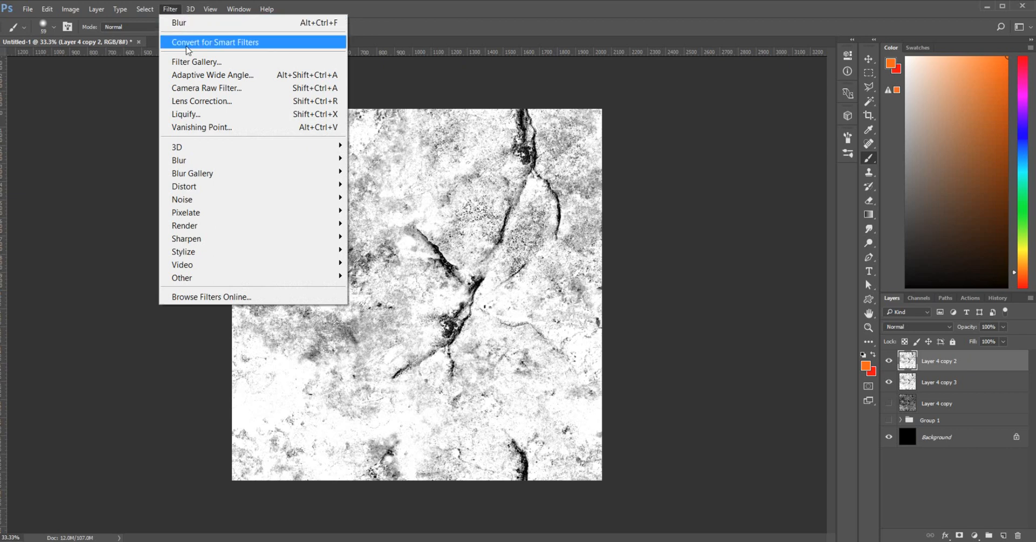
{"action": "left_click", "coordinate": [178, 62]}
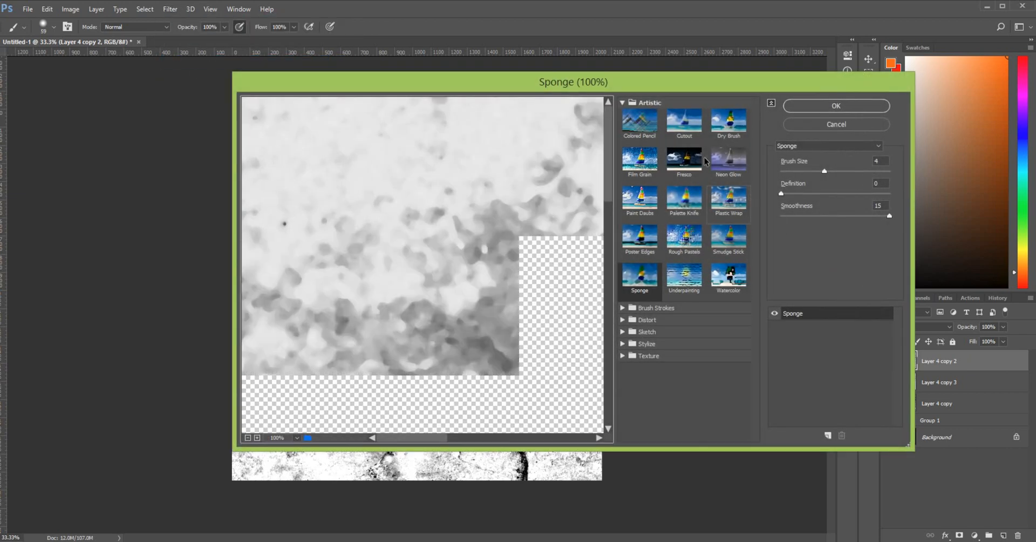
{"action": "left_click", "coordinate": [248, 437]}
{"action": "left_click", "coordinate": [248, 437]}
{"action": "left_click", "coordinate": [248, 437]}
{"action": "left_click", "coordinate": [247, 438]}
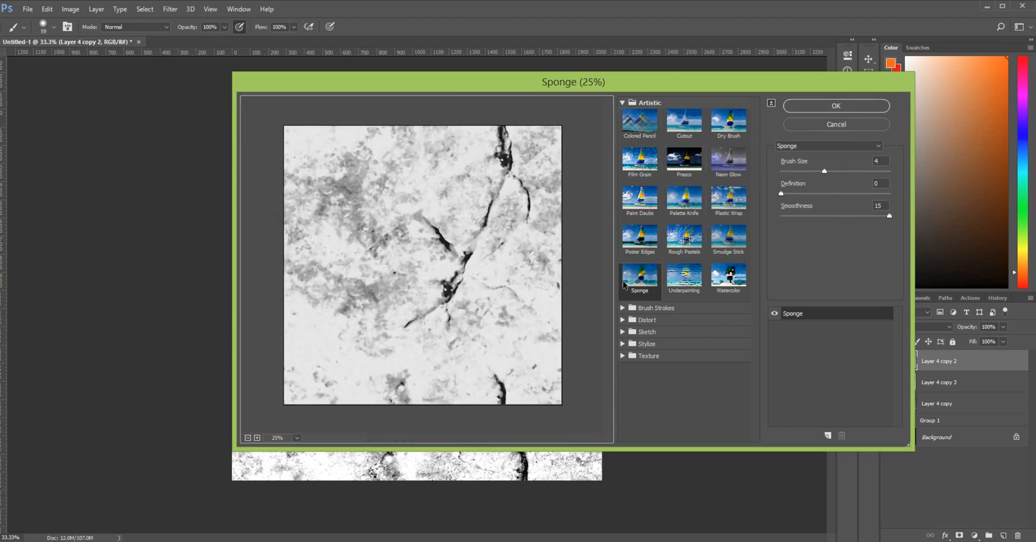
{"action": "left_click", "coordinate": [257, 438]}
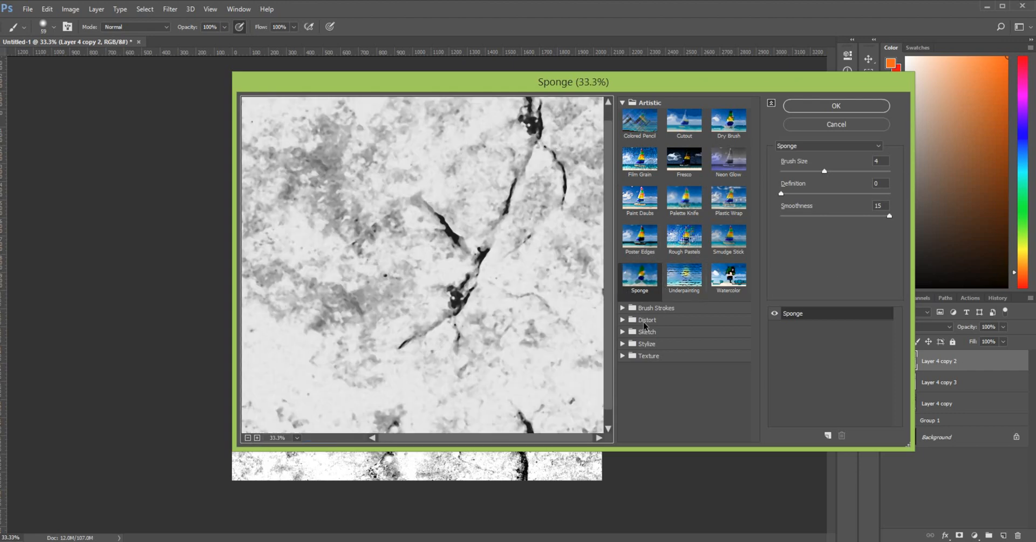
{"action": "mouse_move", "coordinate": [824, 171]}
{"action": "left_mouse_down"}
{"action": "mouse_move", "coordinate": [787, 179]}
{"action": "mouse_move", "coordinate": [802, 195]}
{"action": "left_mouse_up"}
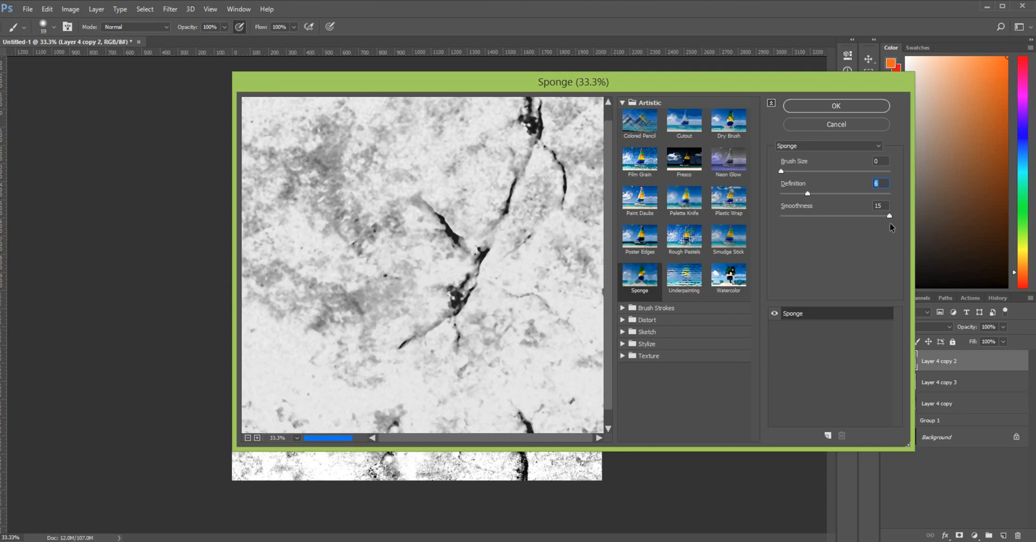
{"action": "left_click_drag", "start_coordinate": [889, 216], "coordinate": [811, 215]}
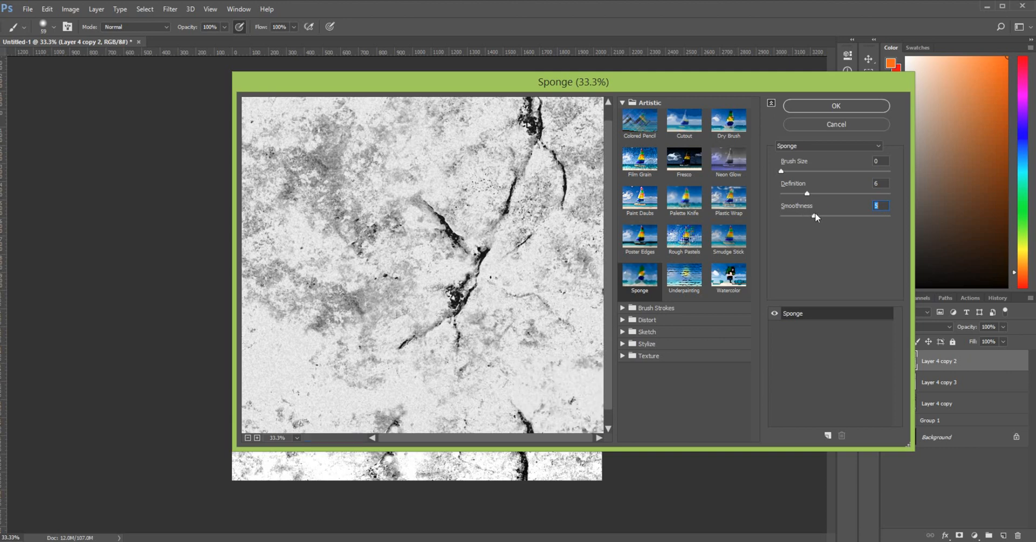
{"action": "left_click_drag", "start_coordinate": [814, 214], "coordinate": [819, 214]}
{"action": "left_click", "coordinate": [257, 437]}
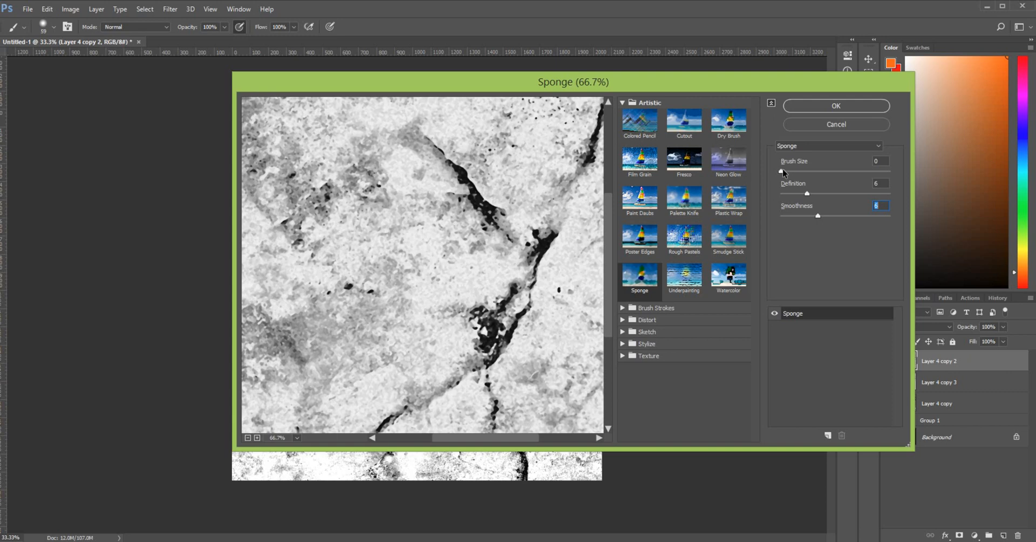
{"action": "mouse_move", "coordinate": [783, 172]}
{"action": "left_mouse_down"}
{"action": "mouse_move", "coordinate": [799, 173]}
{"action": "mouse_move", "coordinate": [806, 195]}
{"action": "mouse_move", "coordinate": [794, 195]}
{"action": "left_mouse_up"}
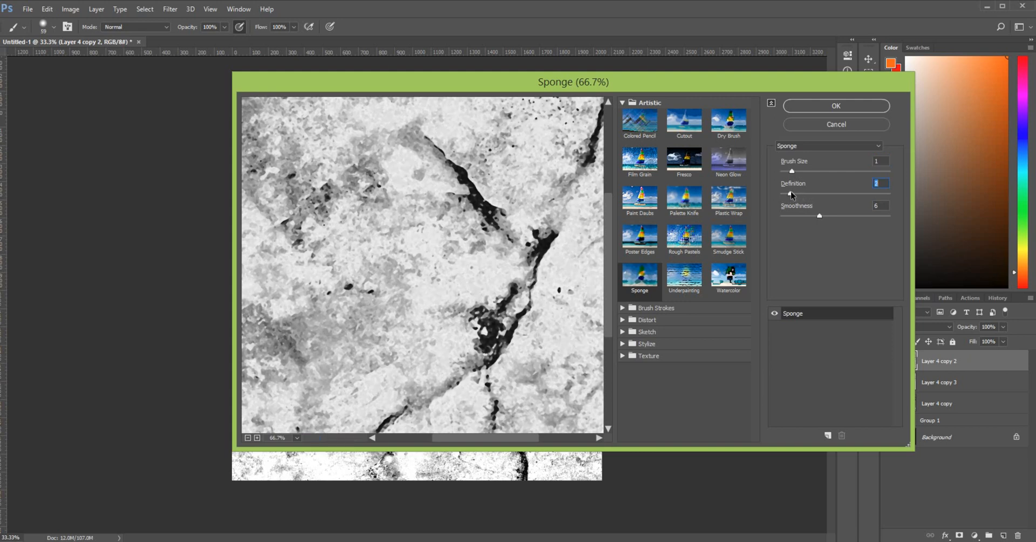
{"action": "left_click_drag", "start_coordinate": [609, 319], "coordinate": [611, 372]}
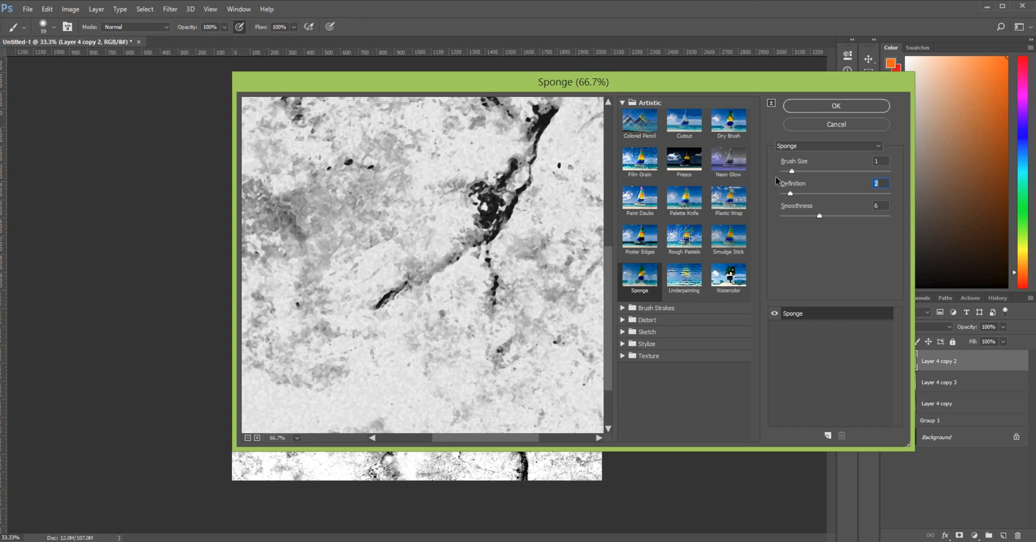
Compare Paint Daubs and Poster Edges, then return to Sponge and apply it
{"action": "left_click", "coordinate": [639, 206]}
{"action": "left_click", "coordinate": [639, 242]}
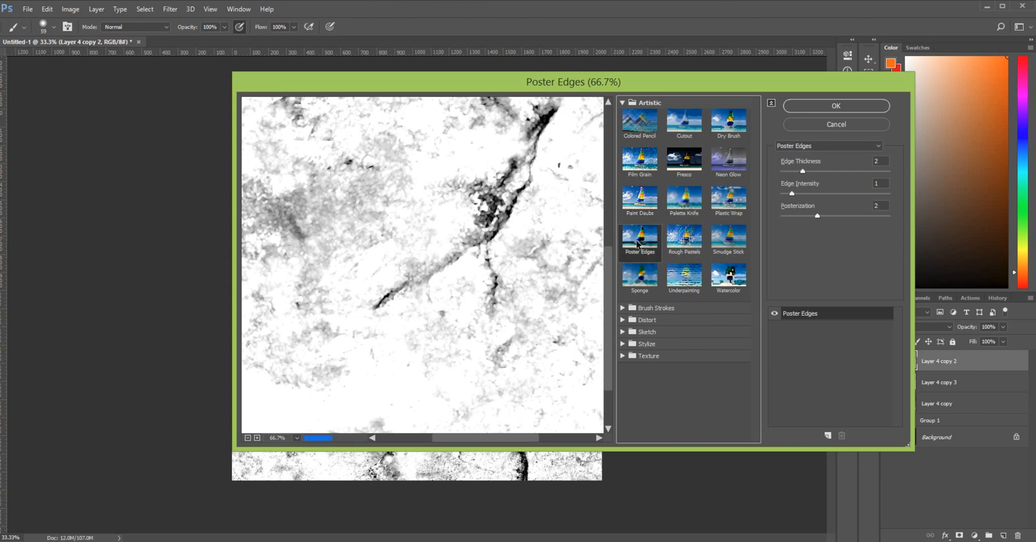
{"action": "left_click", "coordinate": [640, 278]}
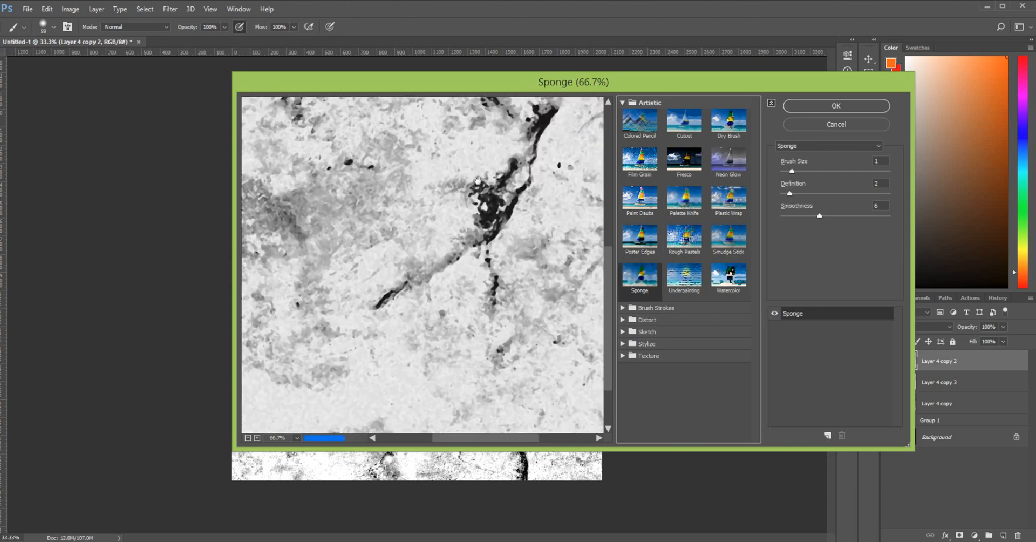
{"action": "left_click", "coordinate": [622, 308]}
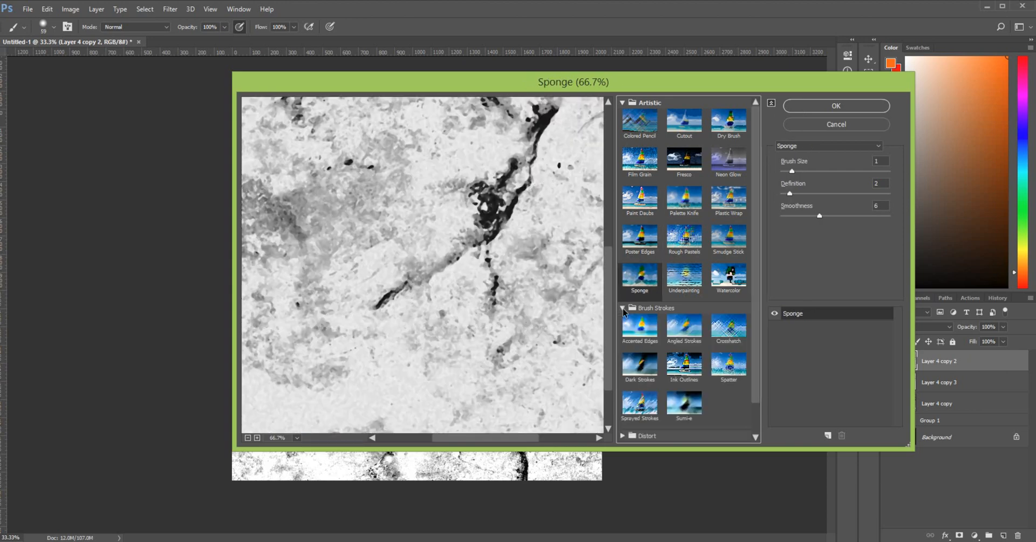
{"action": "left_click", "coordinate": [623, 308]}
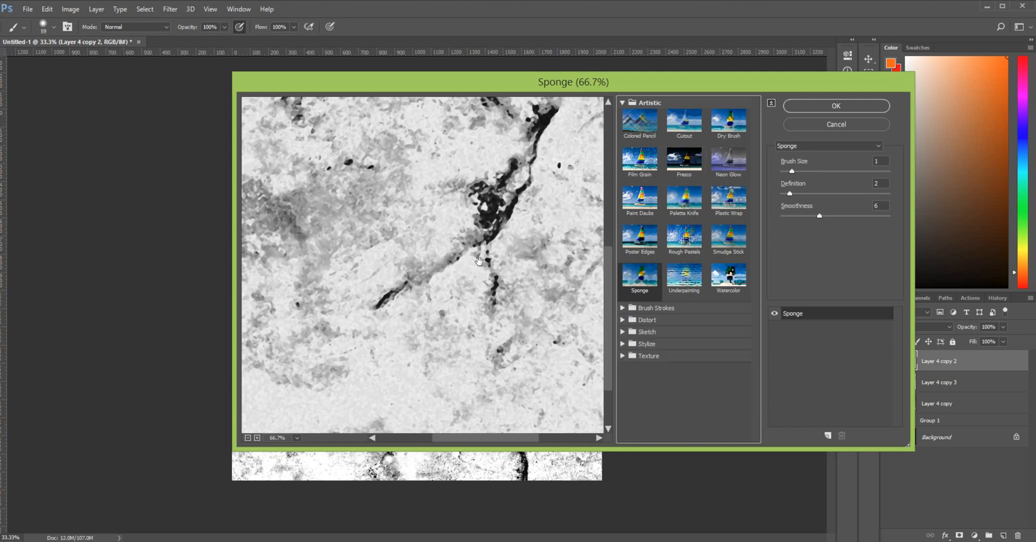
{"action": "left_click_drag", "start_coordinate": [455, 438], "coordinate": [511, 438]}
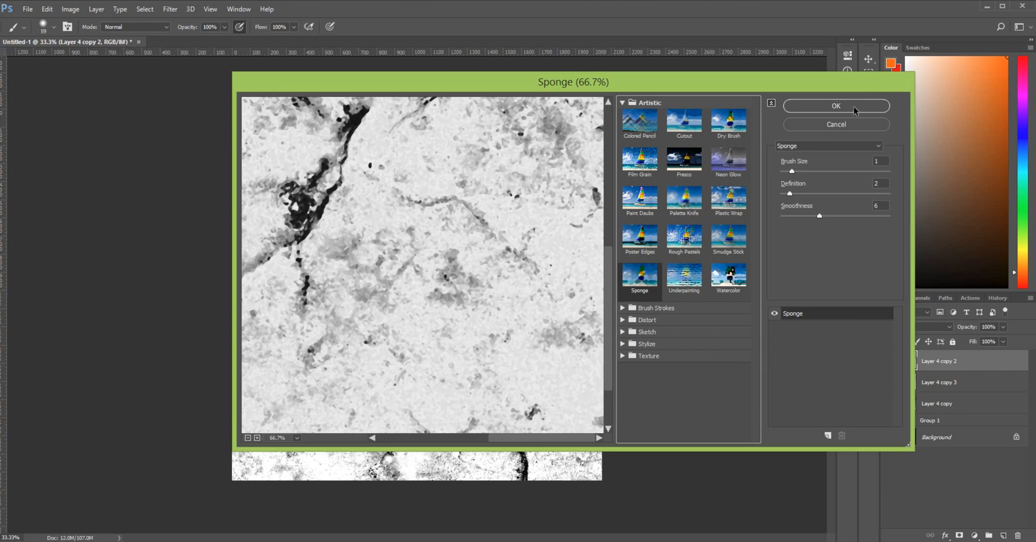
{"action": "left_click", "coordinate": [854, 113]}
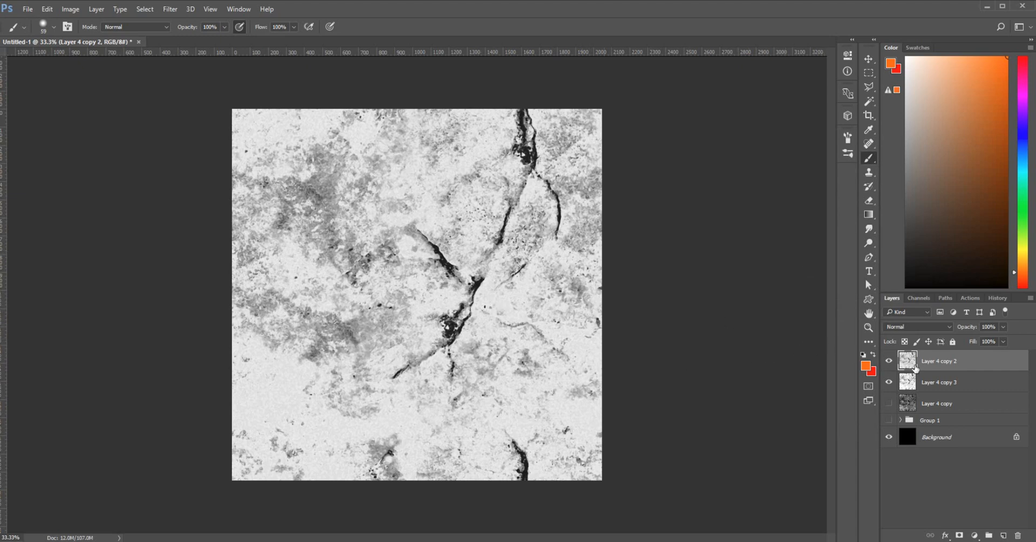
Zoom in on the rock texture and browse the Filter menu without choosing anything
{"action": "key", "text": "ctrl+plus"}
{"action": "key", "text": "ctrl+plus"}
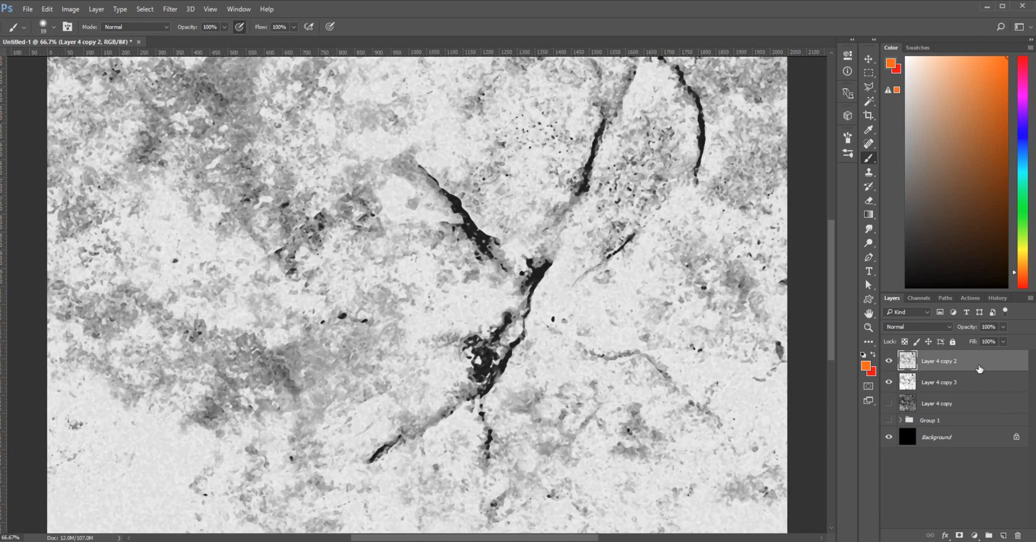
{"action": "left_click", "coordinate": [170, 10]}
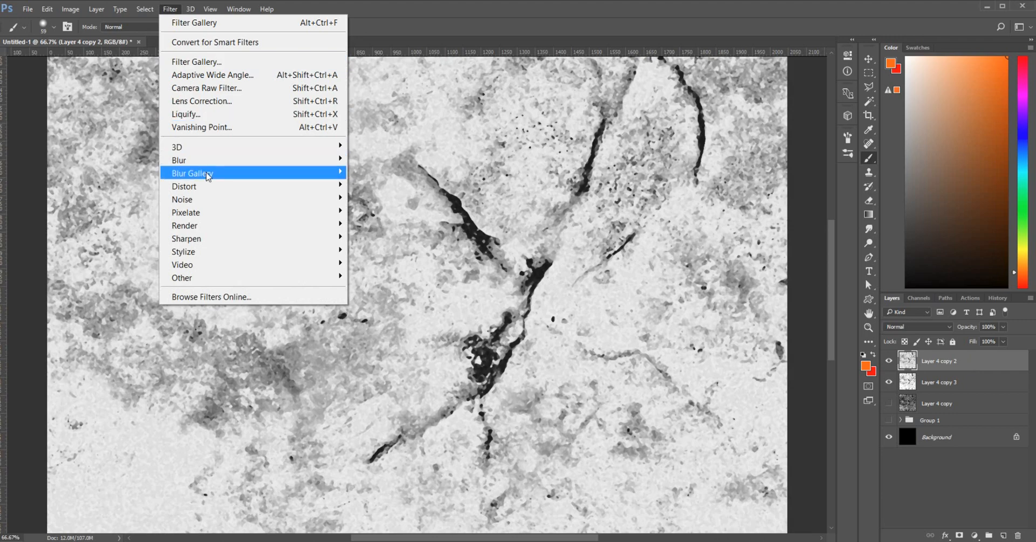
{"action": "mouse_move", "coordinate": [298, 179]}
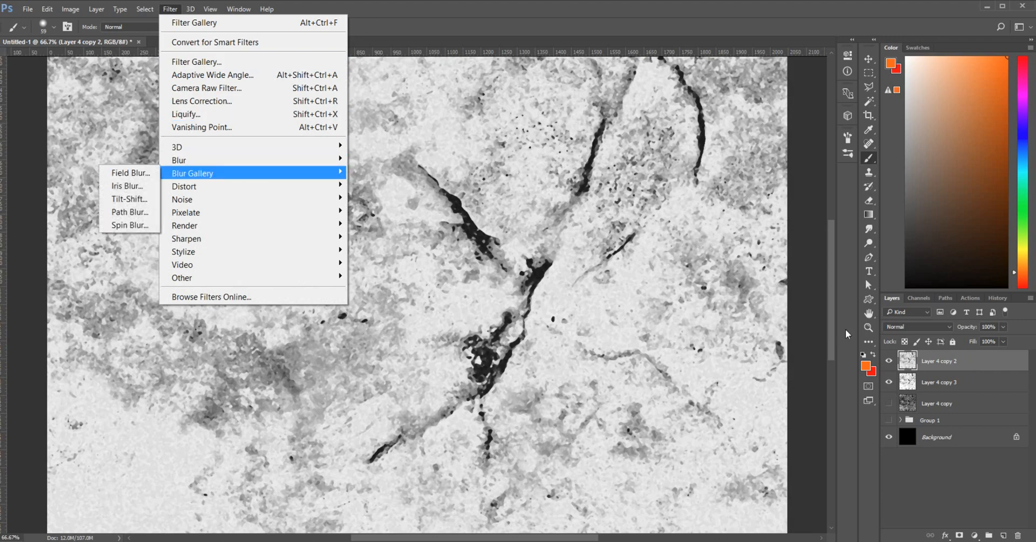
{"action": "left_click", "coordinate": [945, 361]}
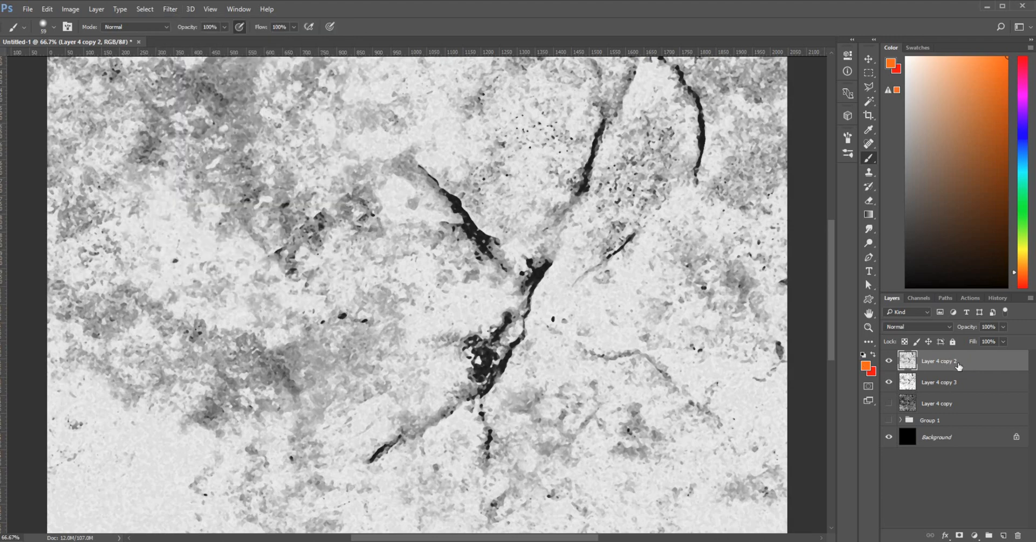
Duplicate Layer 4 copy 2, delete that trial copy, then duplicate Layer 4 copy 3
{"action": "key", "text": "ctrl+j"}
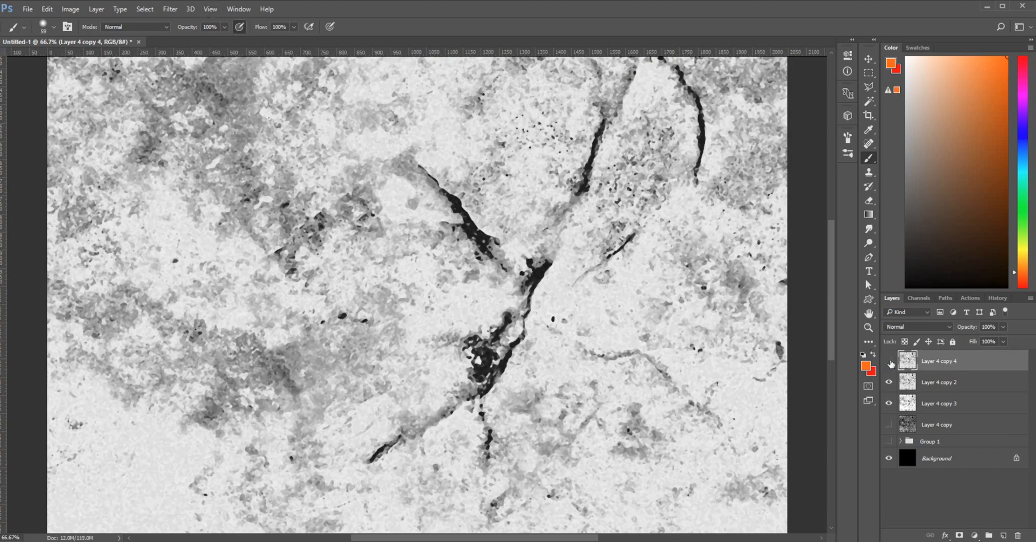
{"action": "left_click", "coordinate": [888, 361]}
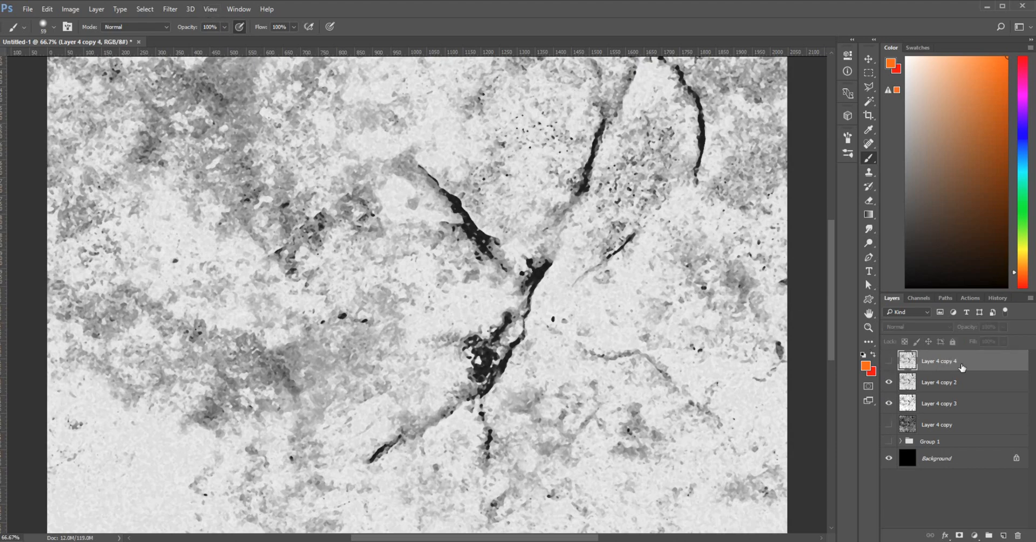
{"action": "left_click_drag", "start_coordinate": [962, 367], "coordinate": [1019, 536]}
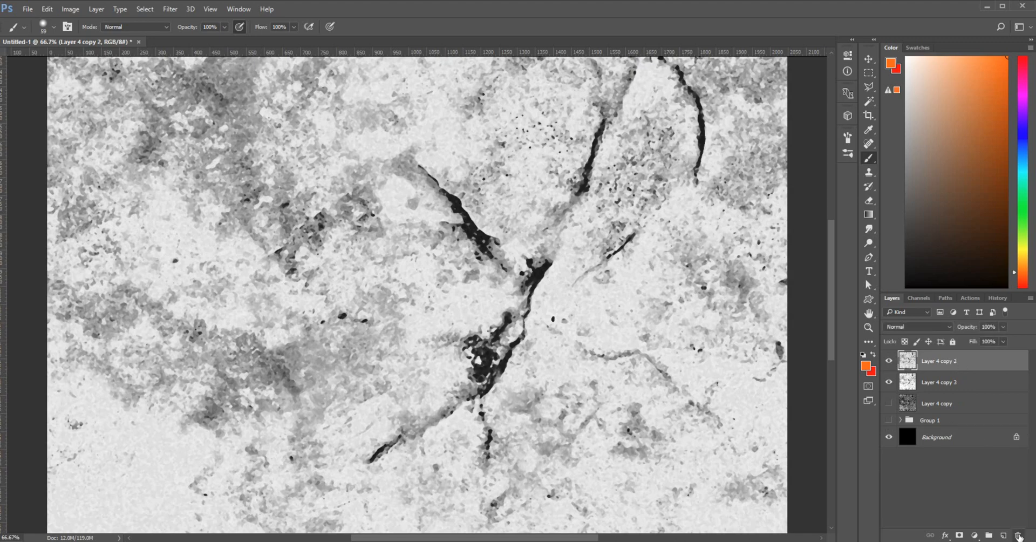
{"action": "left_click", "coordinate": [956, 383]}
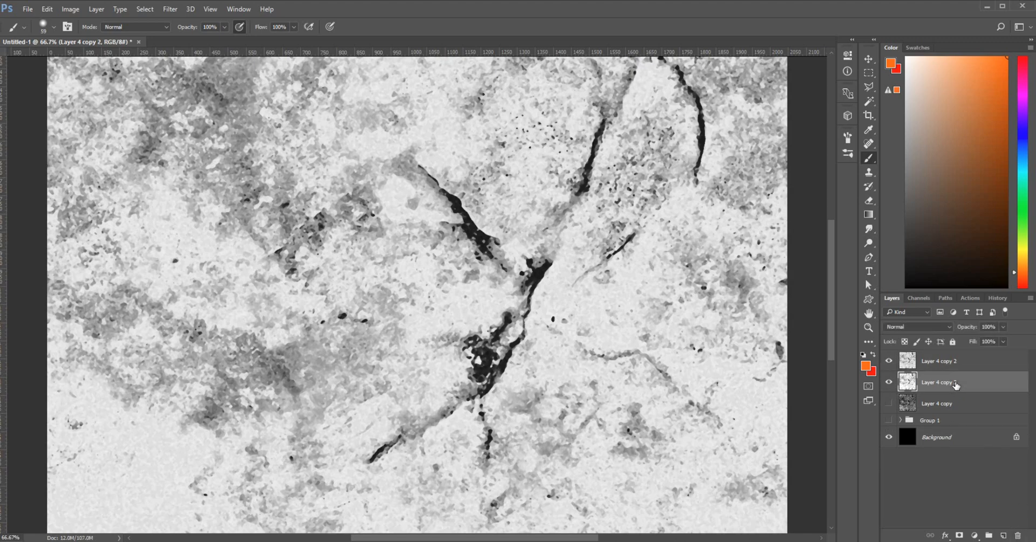
{"action": "key", "text": "ctrl+j"}
{"action": "left_click", "coordinate": [889, 361]}
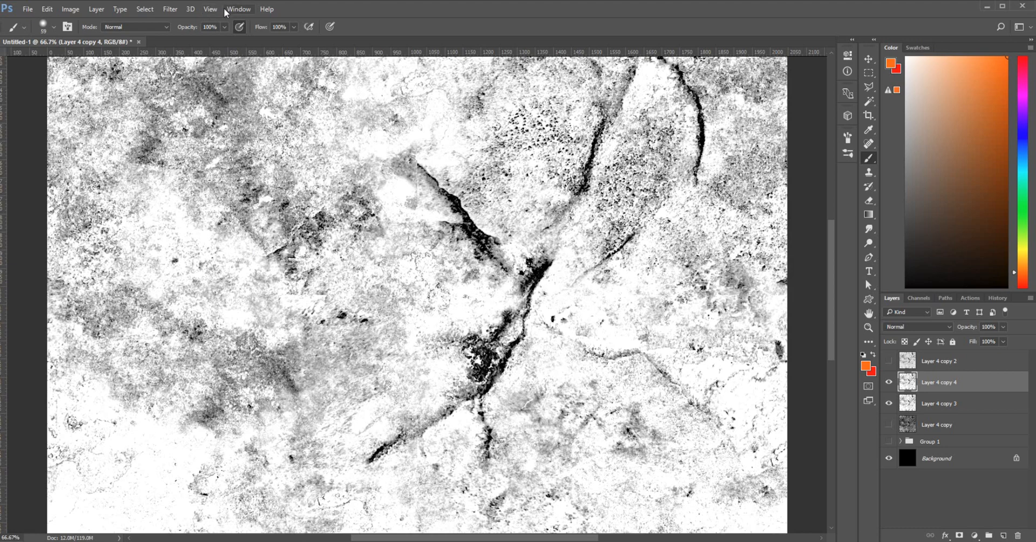
{"action": "left_click", "coordinate": [171, 10]}
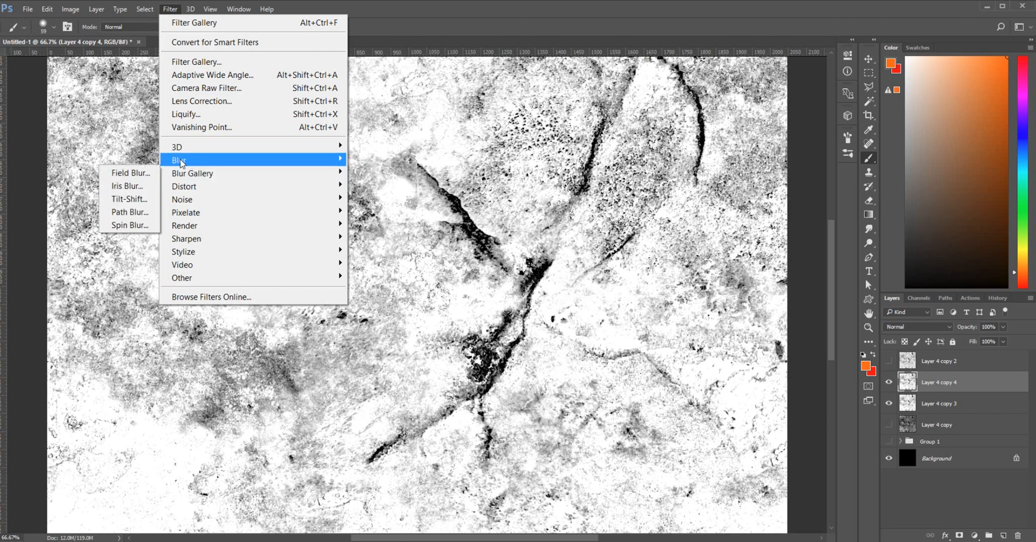
{"action": "mouse_move", "coordinate": [209, 178]}
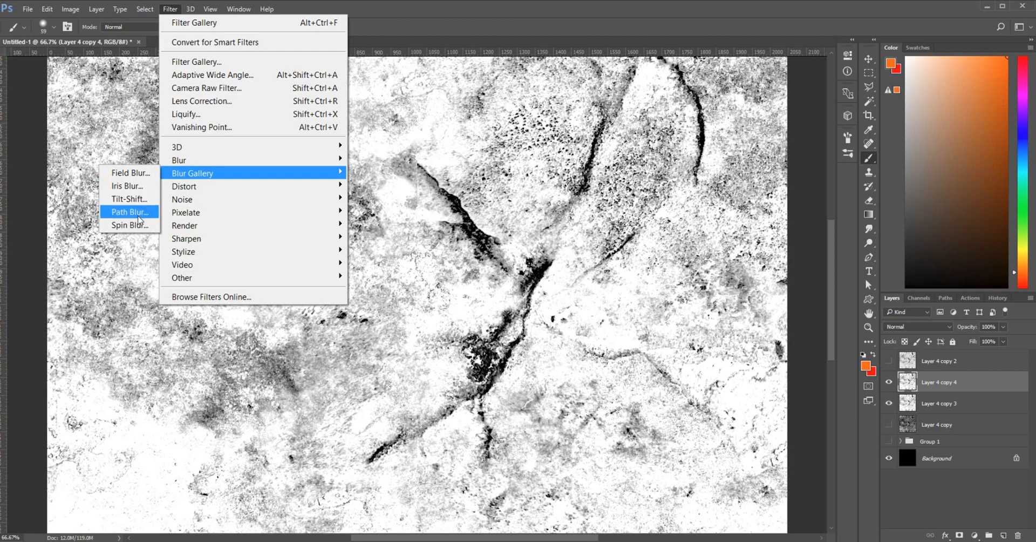
{"action": "left_click", "coordinate": [142, 174]}
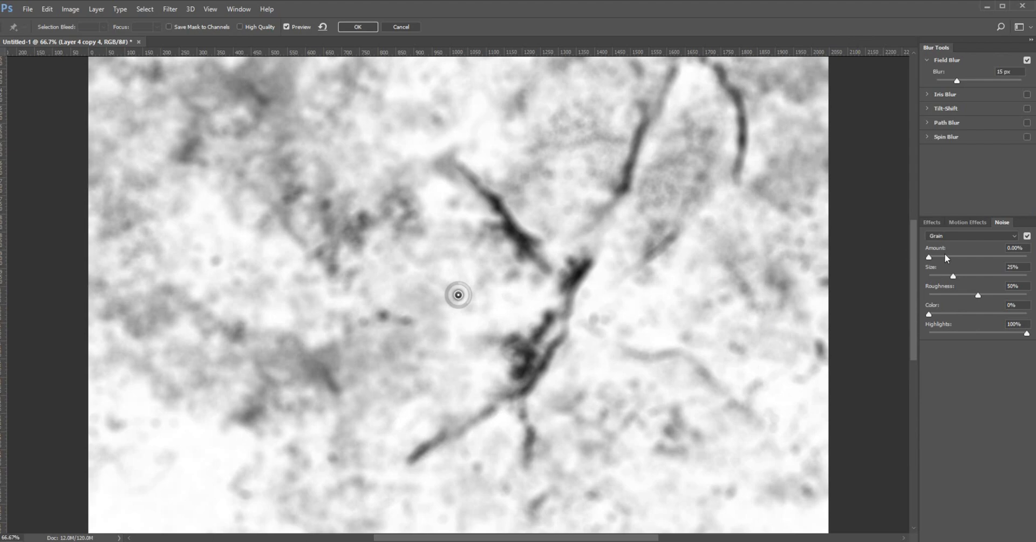
{"action": "left_click", "coordinate": [929, 138]}
{"action": "left_click", "coordinate": [927, 116]}
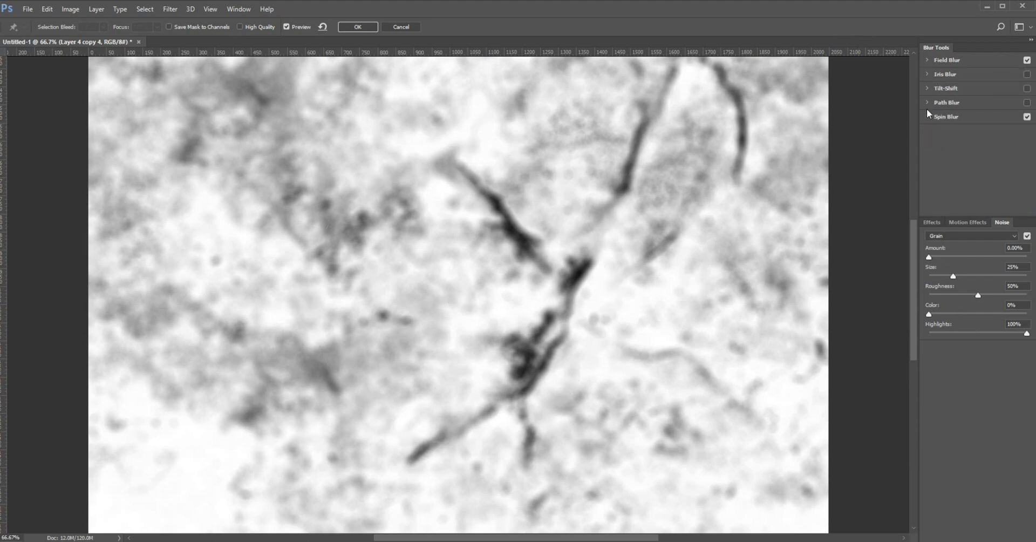
{"action": "left_click", "coordinate": [925, 102]}
{"action": "left_click", "coordinate": [925, 102]}
{"action": "scroll", "coordinate": [918, 287], "scroll_direction": "up", "scroll_amount": 1}
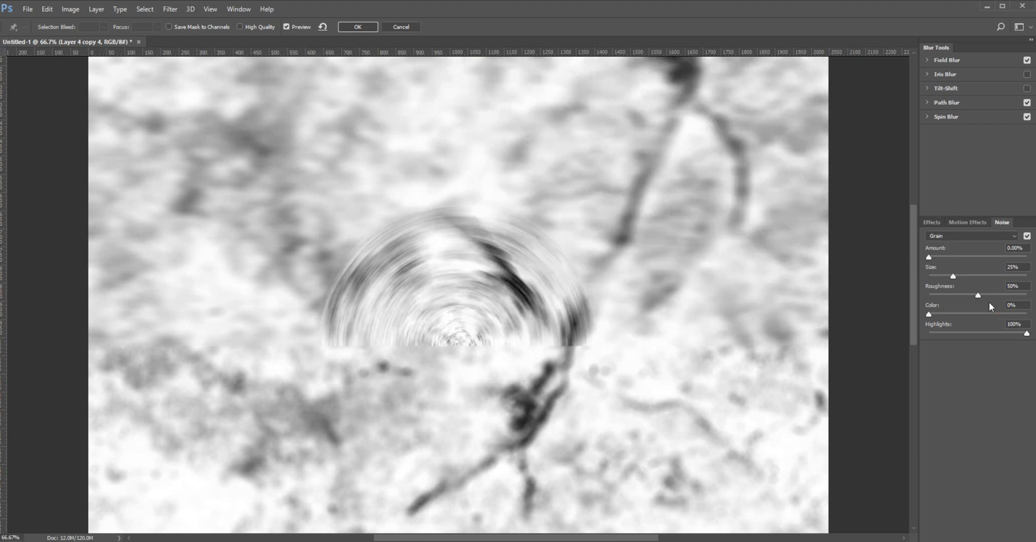
{"action": "left_click", "coordinate": [1027, 102]}
{"action": "left_click", "coordinate": [1027, 117]}
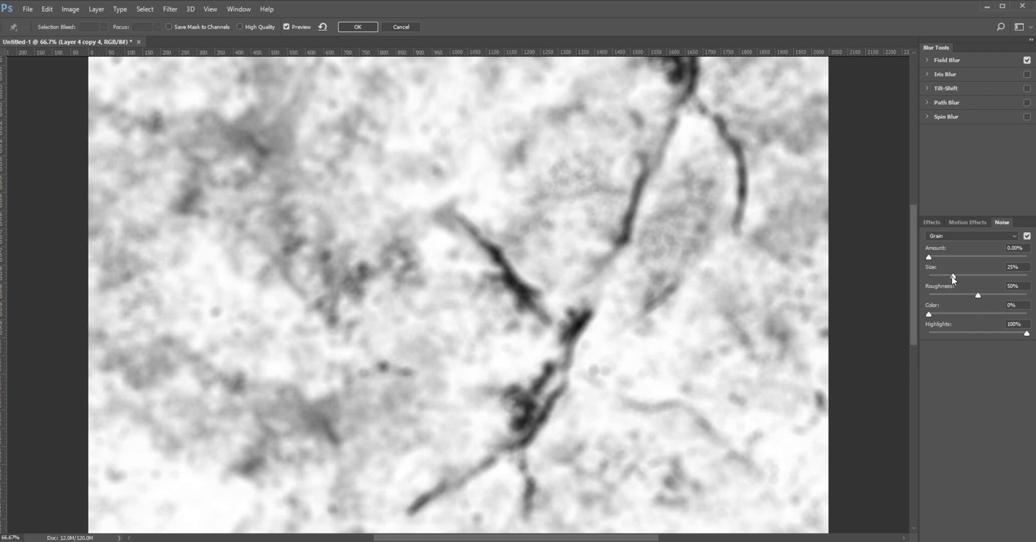
{"action": "left_click_drag", "start_coordinate": [953, 275], "coordinate": [944, 276]}
{"action": "left_click", "coordinate": [1016, 236]}
{"action": "left_click", "coordinate": [971, 245]}
{"action": "left_click", "coordinate": [926, 60]}
{"action": "left_click_drag", "start_coordinate": [954, 81], "coordinate": [945, 82]}
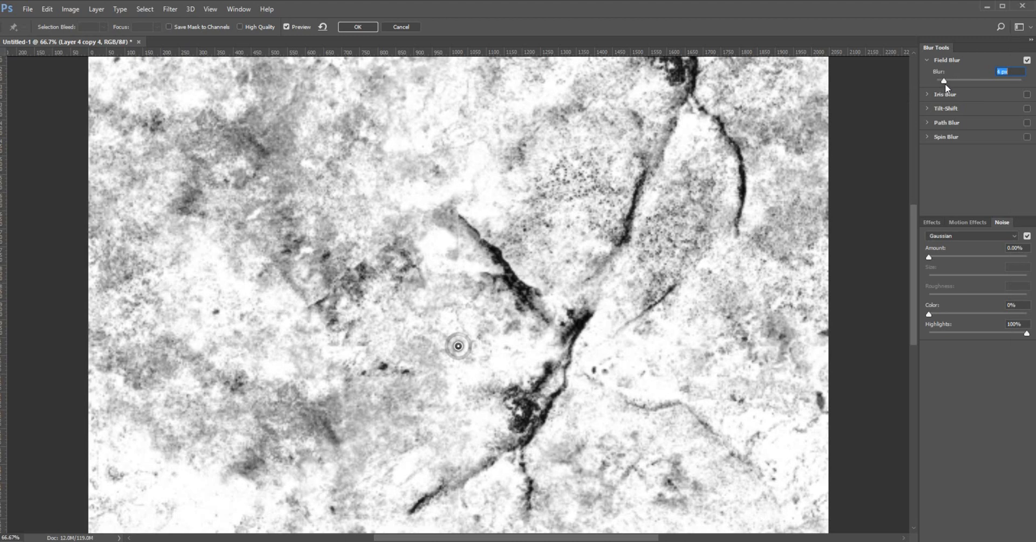
{"action": "key", "text": "Up"}
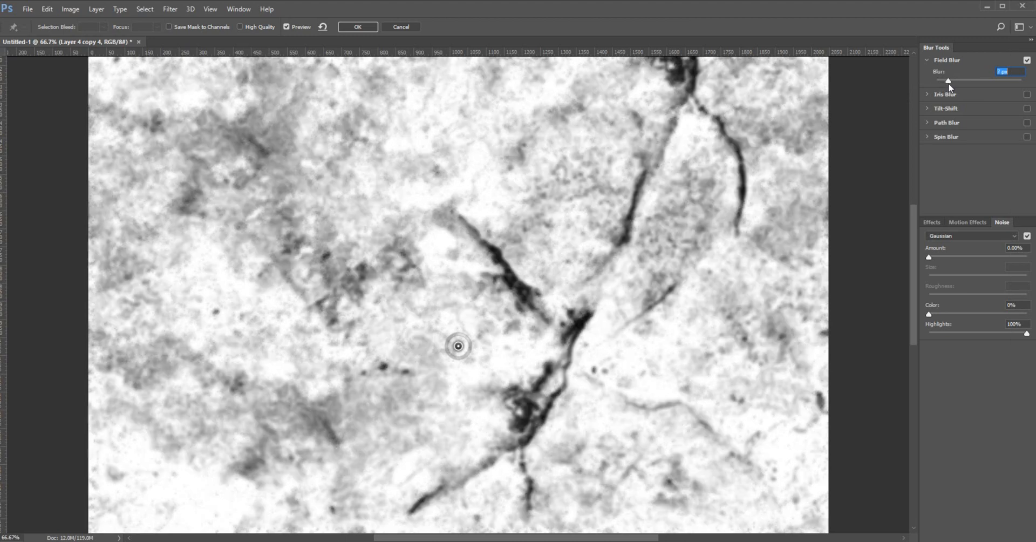
{"action": "left_click", "coordinate": [402, 27]}
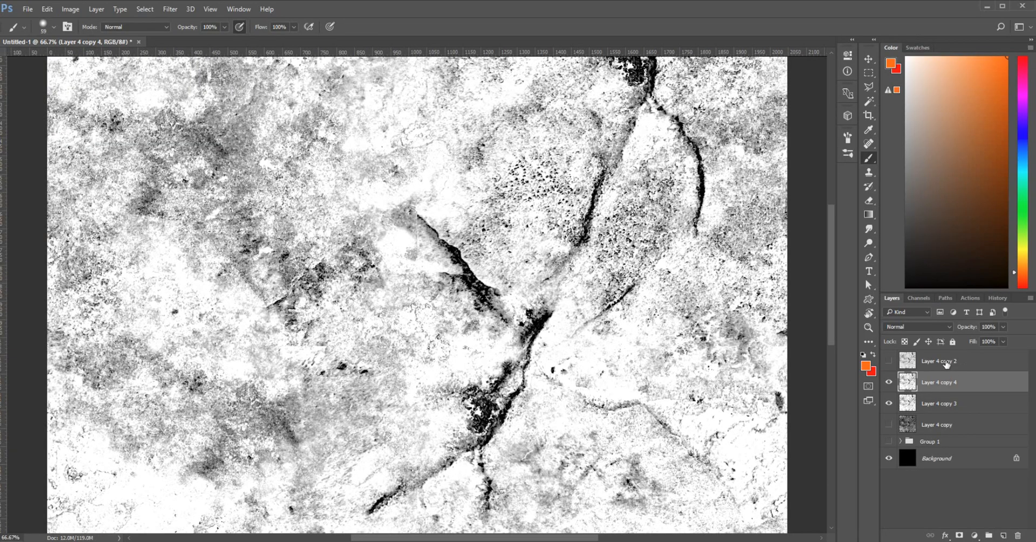
Show Layer 4 copy 2 and apply a Field Blur of about 3 px to it
{"action": "left_click", "coordinate": [950, 365]}
{"action": "left_click", "coordinate": [889, 361]}
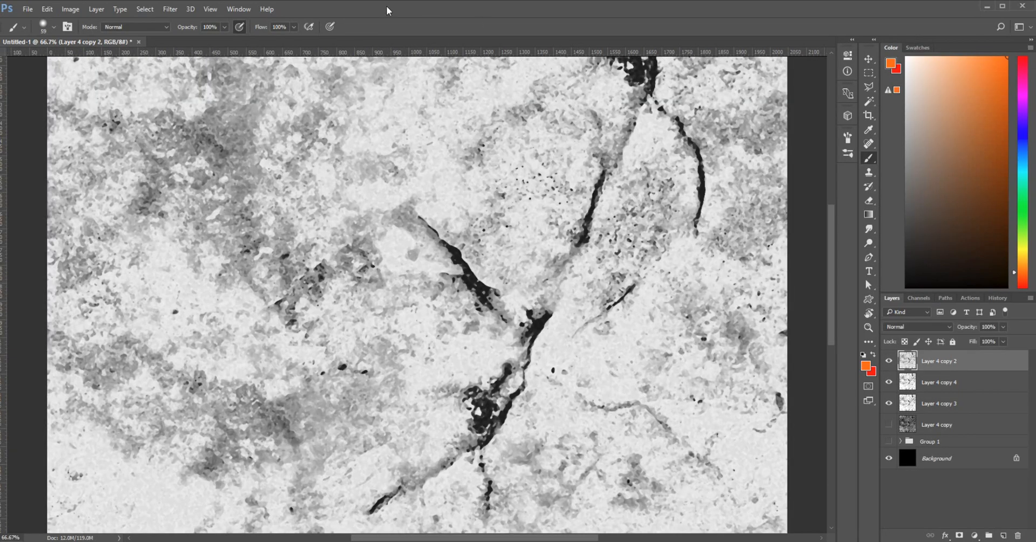
{"action": "left_click", "coordinate": [176, 10]}
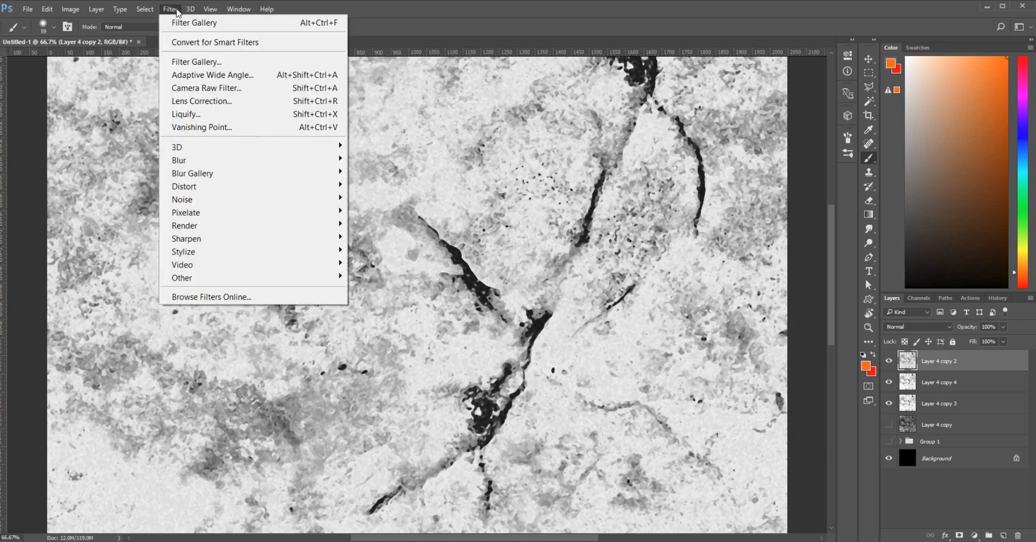
{"action": "mouse_move", "coordinate": [232, 176]}
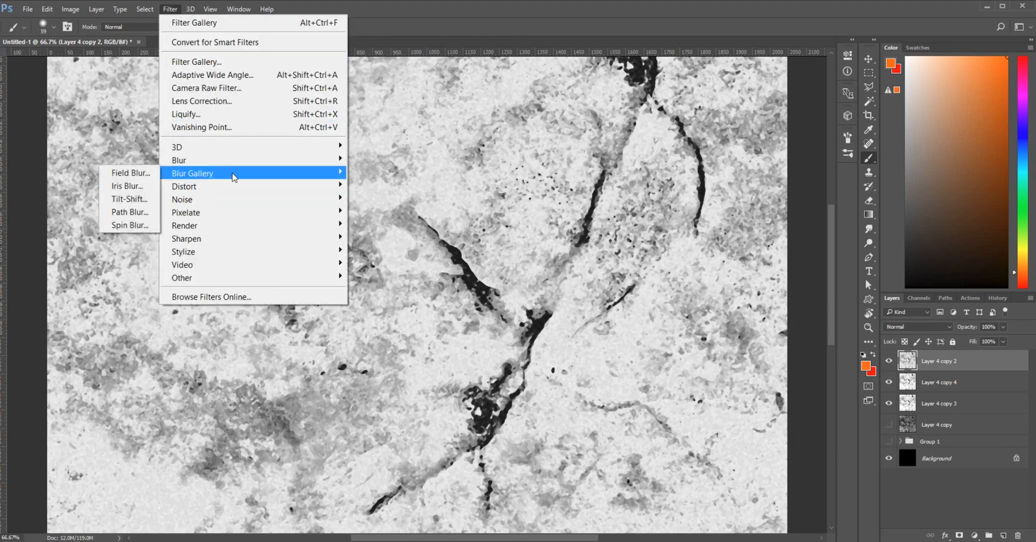
{"action": "left_click", "coordinate": [130, 172]}
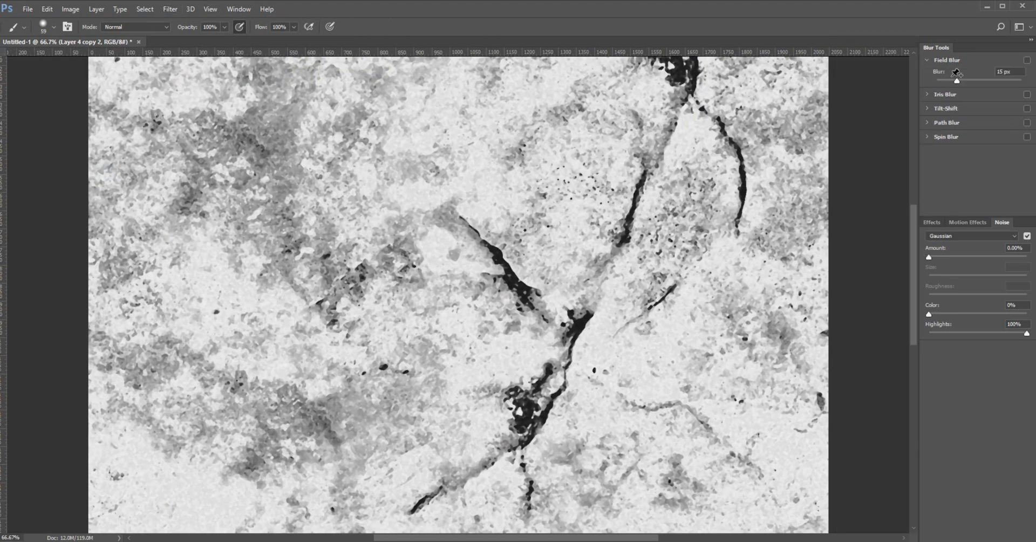
{"action": "left_click_drag", "start_coordinate": [957, 81], "coordinate": [947, 82]}
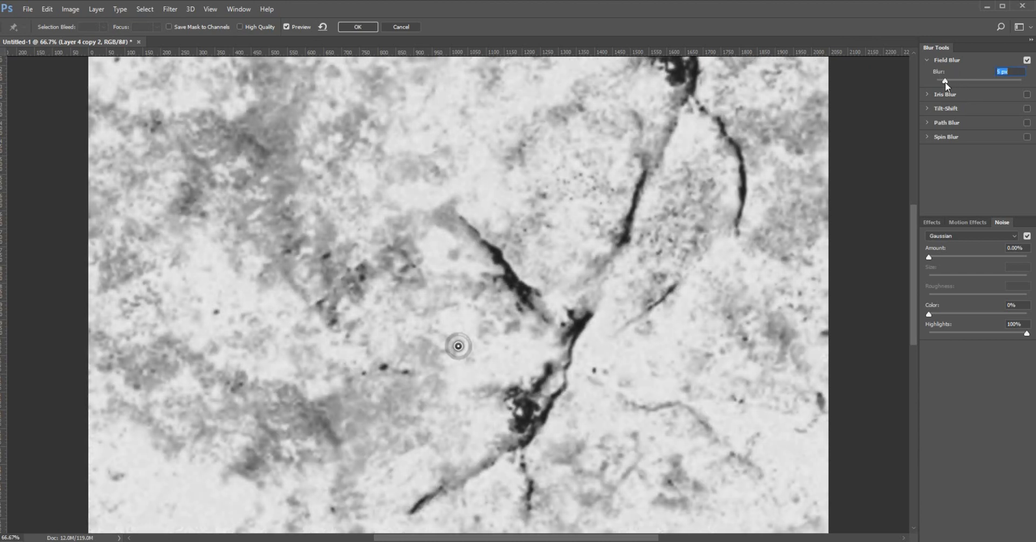
{"action": "left_click_drag", "start_coordinate": [939, 84], "coordinate": [937, 87]}
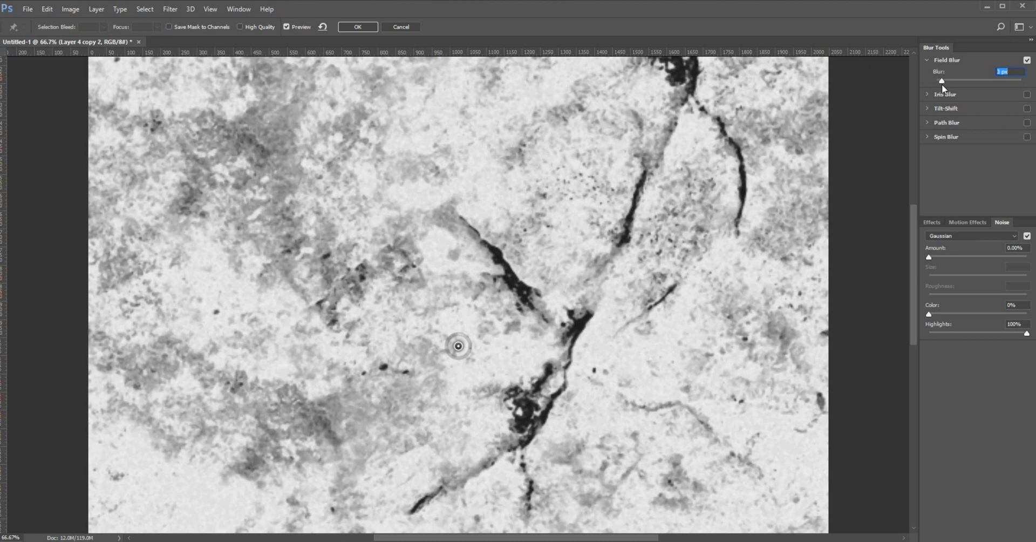
{"action": "left_click", "coordinate": [357, 27]}
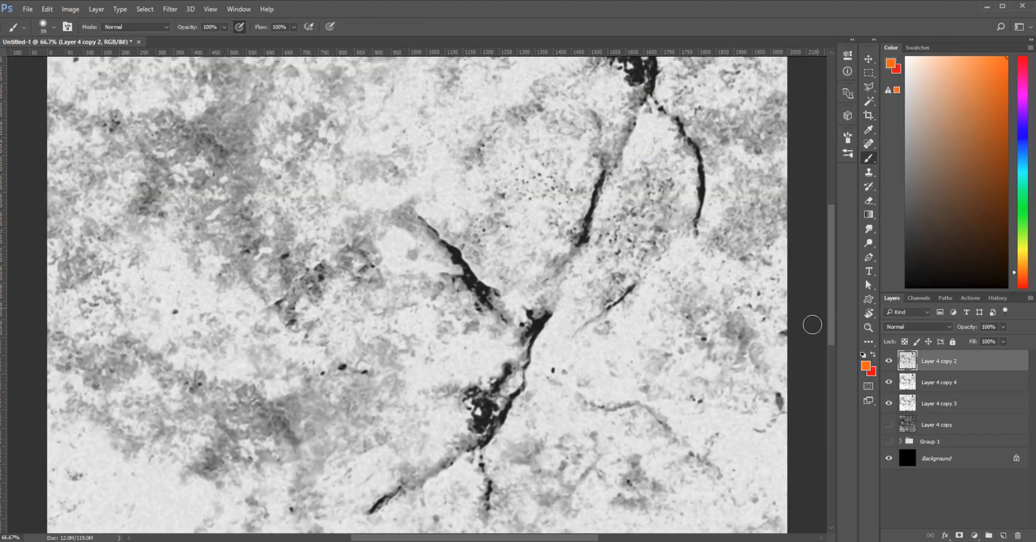
Rename Layer 4 copy 2 to 'cracks' and toggle its visibility to compare
{"action": "left_click_drag", "start_coordinate": [833, 340], "coordinate": [832, 390]}
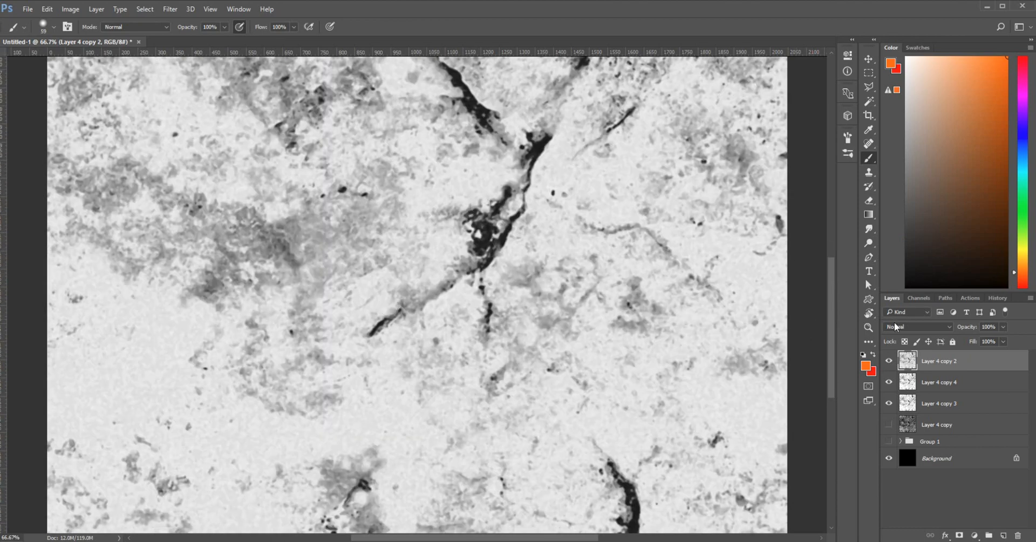
{"action": "left_click_drag", "start_coordinate": [832, 375], "coordinate": [831, 319]}
{"action": "key", "text": "ctrl+minus"}
{"action": "key", "text": "ctrl+minus"}
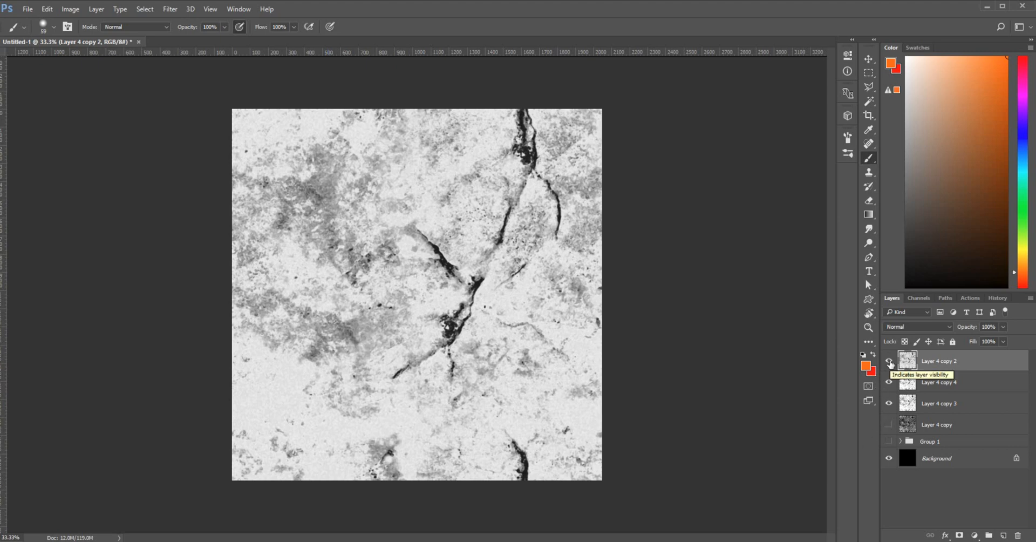
{"action": "double_click", "coordinate": [925, 364]}
{"action": "type", "text": "cr"}
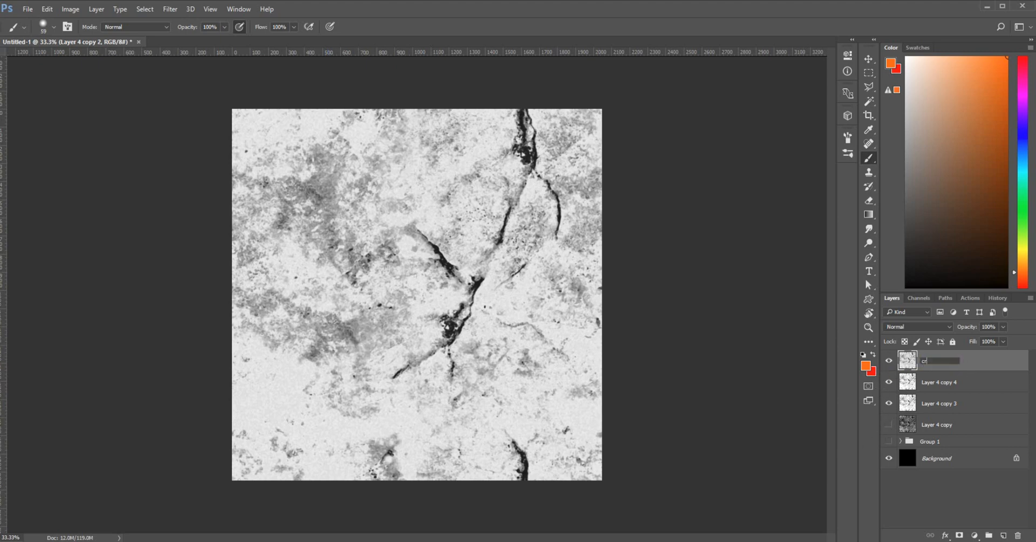
{"action": "type", "text": "acks"}
{"action": "key", "text": "Return"}
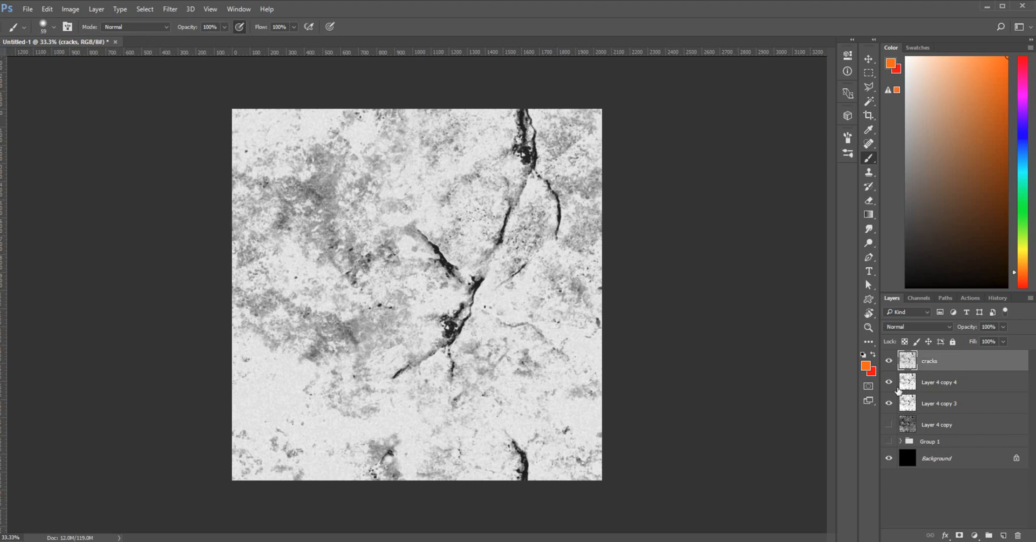
{"action": "left_click", "coordinate": [889, 360]}
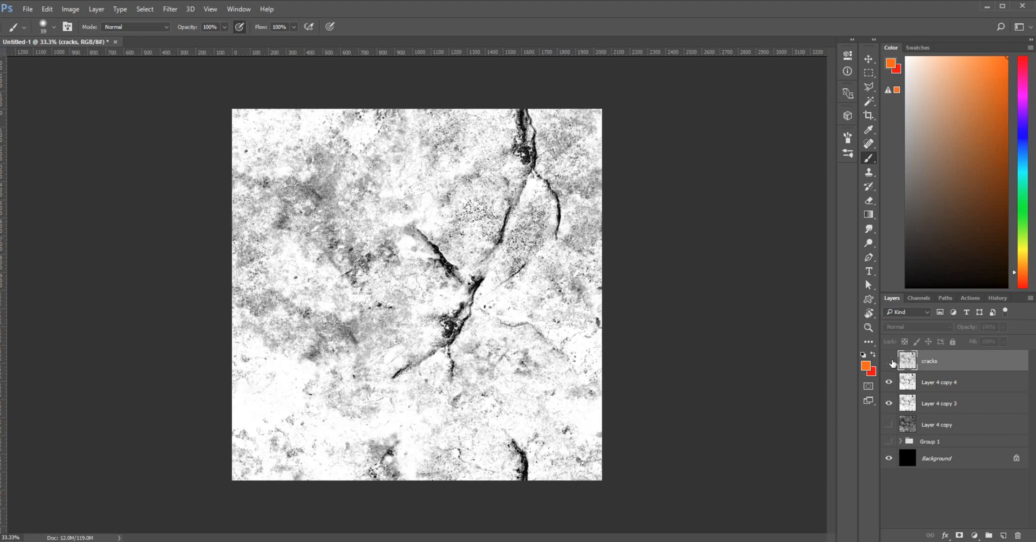
{"action": "left_click", "coordinate": [889, 360]}
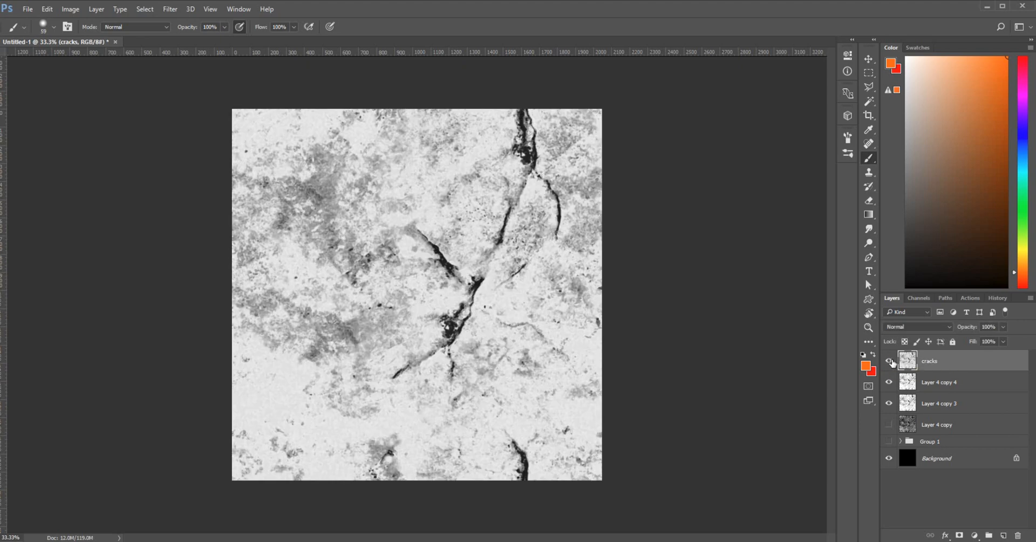
Delete Layer 4 copy 4 and Layer 4 copy 3 together
{"action": "left_click", "coordinate": [933, 384]}
{"action": "left_click", "coordinate": [946, 410], "text": "shift"}
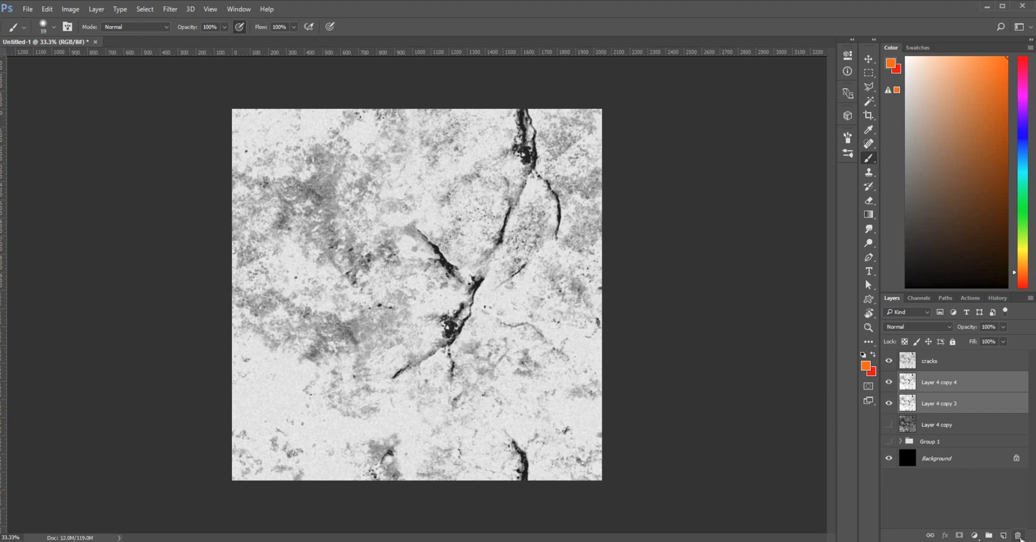
{"action": "left_click", "coordinate": [1018, 535]}
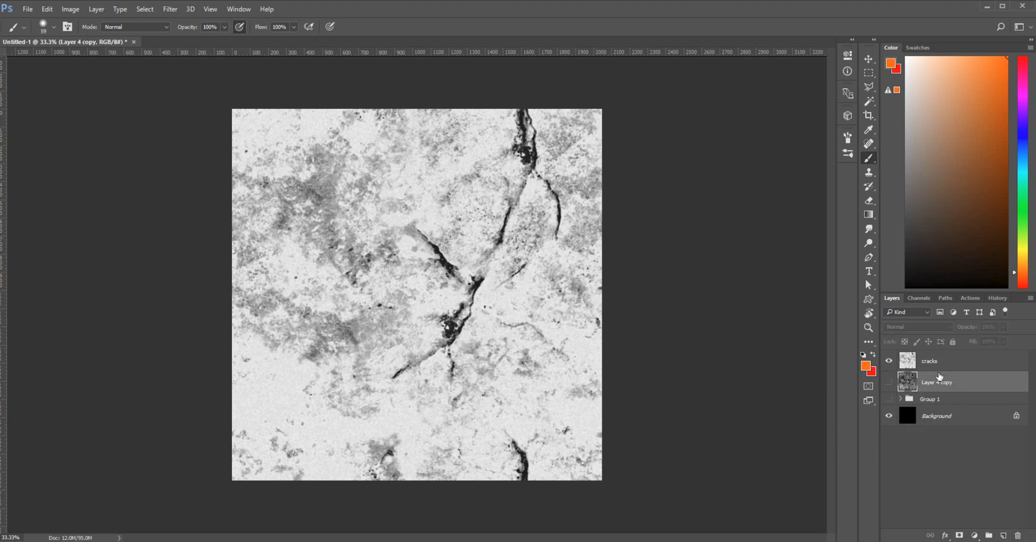
Duplicate Layer 4 copy above cracks and make the new Layer 4 copy 2 visible
{"action": "left_click_drag", "start_coordinate": [944, 383], "coordinate": [950, 360]}
{"action": "left_click", "coordinate": [889, 382]}
{"action": "left_click", "coordinate": [889, 381]}
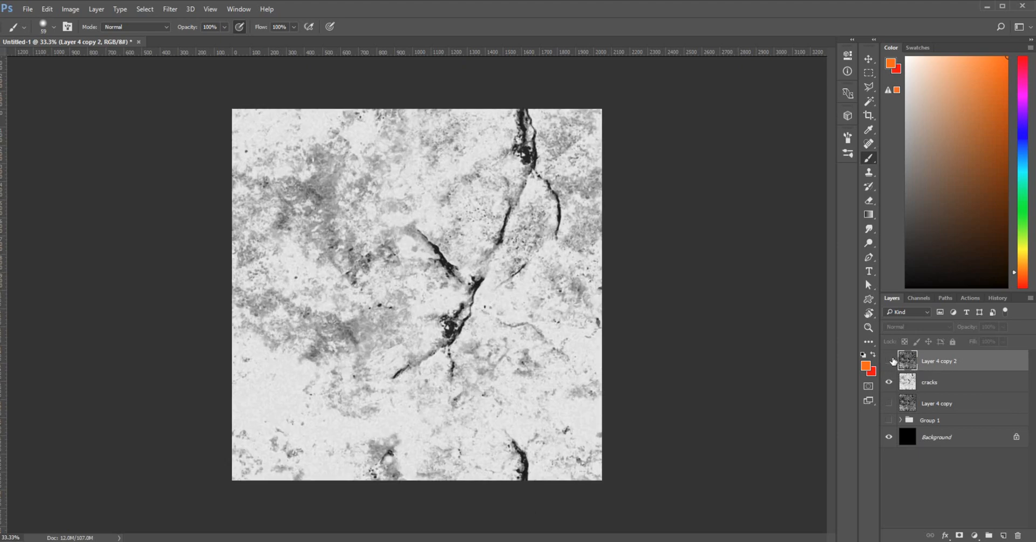
{"action": "left_click", "coordinate": [888, 361]}
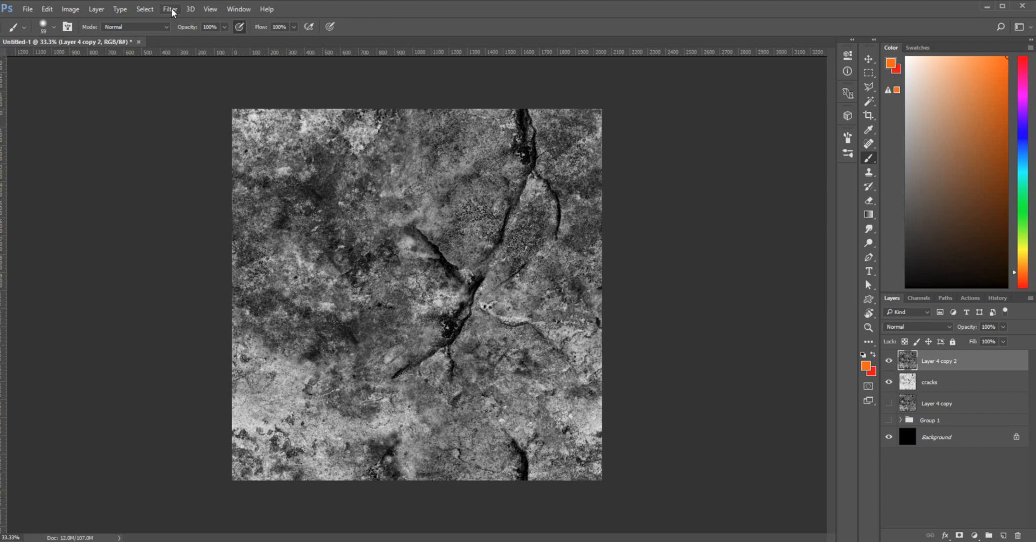
Apply Levels to Layer 4 copy 2 with white point 255 and midtones at 9.99
{"action": "left_click", "coordinate": [49, 9]}
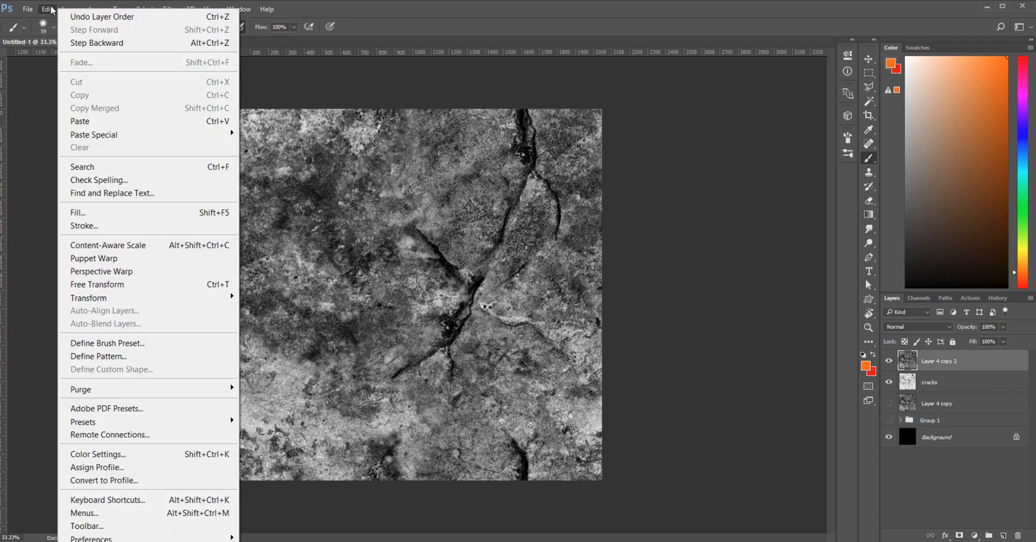
{"action": "mouse_move", "coordinate": [70, 10]}
{"action": "mouse_move", "coordinate": [124, 43]}
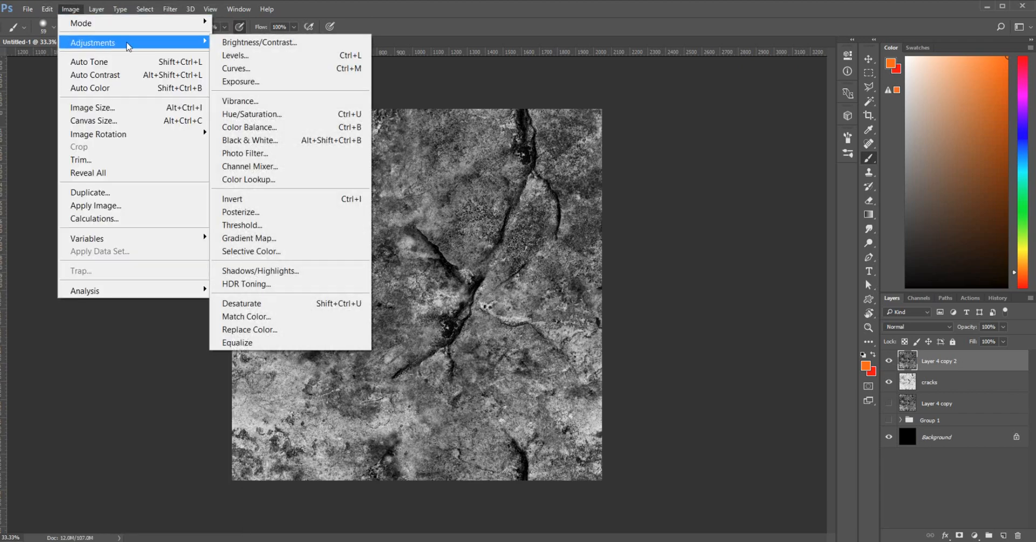
{"action": "left_click", "coordinate": [237, 55]}
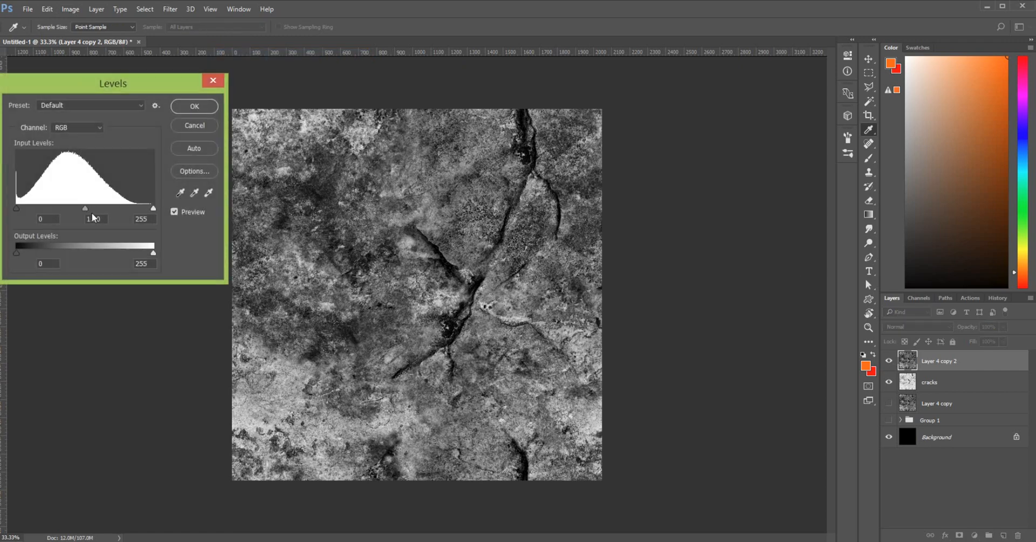
{"action": "left_click_drag", "start_coordinate": [86, 209], "coordinate": [40, 227]}
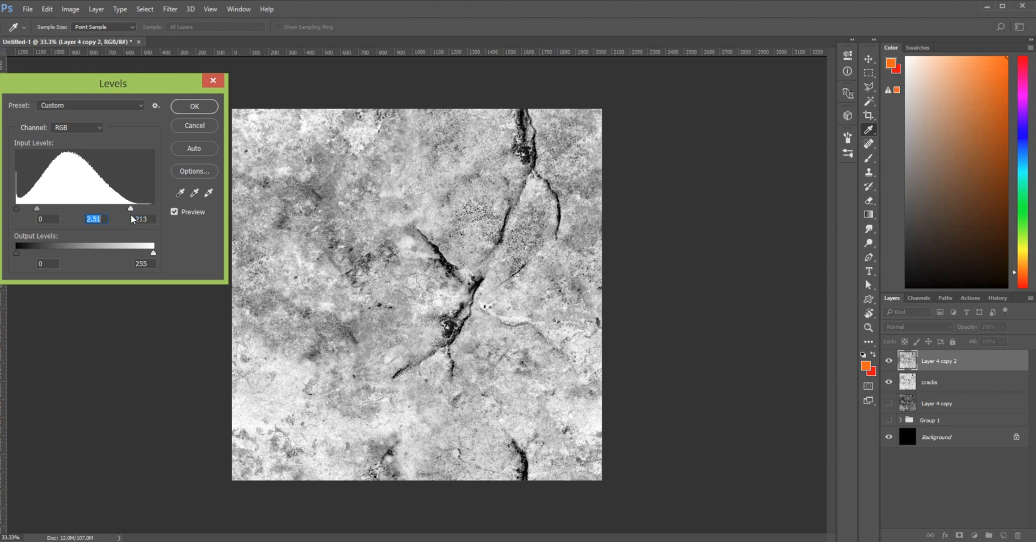
{"action": "left_click_drag", "start_coordinate": [133, 209], "coordinate": [153, 210]}
{"action": "left_click_drag", "start_coordinate": [42, 208], "coordinate": [23, 214]}
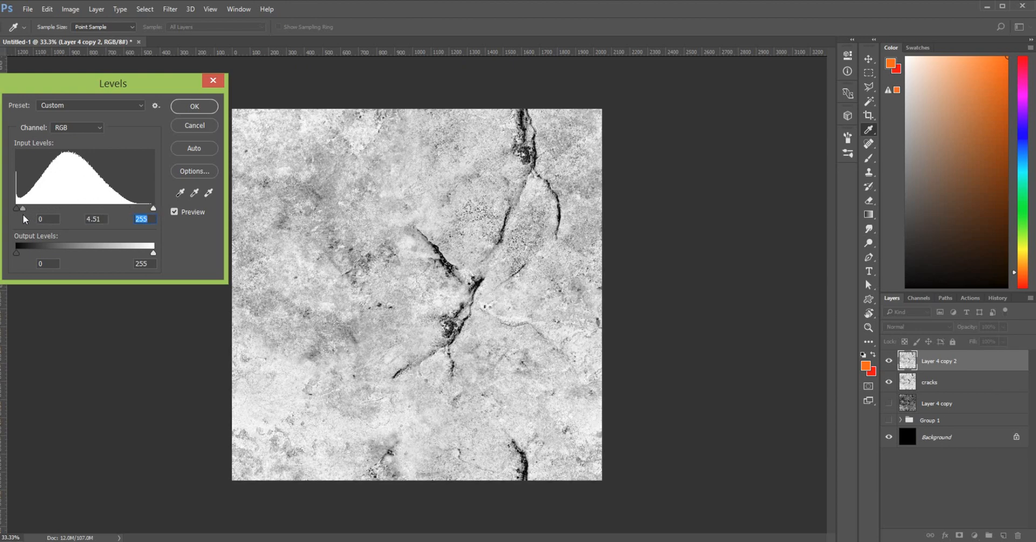
{"action": "key", "text": "shift+Tab"}
{"action": "left_click_drag", "start_coordinate": [23, 209], "coordinate": [17, 211]}
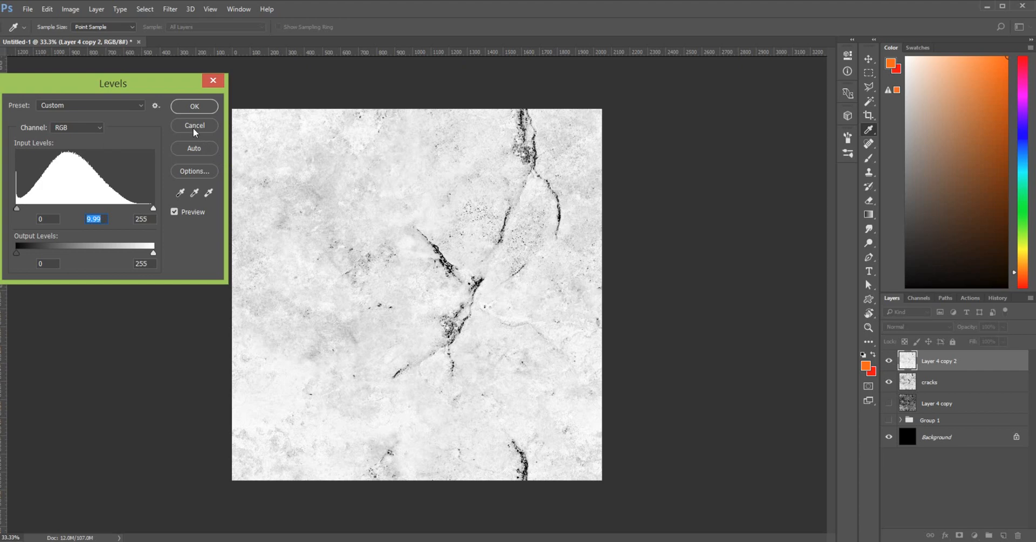
{"action": "left_click", "coordinate": [192, 108]}
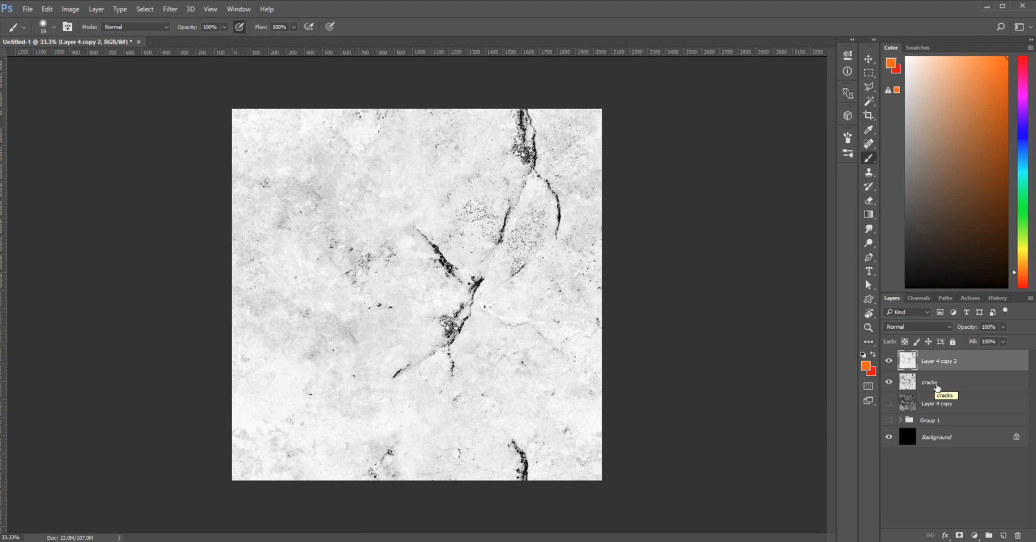
Add a layer mask to Layer 4 copy 2, keeping its blend mode at Normal
{"action": "mouse_move", "coordinate": [937, 387]}
{"action": "left_mouse_down"}
{"action": "mouse_move", "coordinate": [936, 363]}
{"action": "mouse_move", "coordinate": [932, 389]}
{"action": "left_mouse_up"}
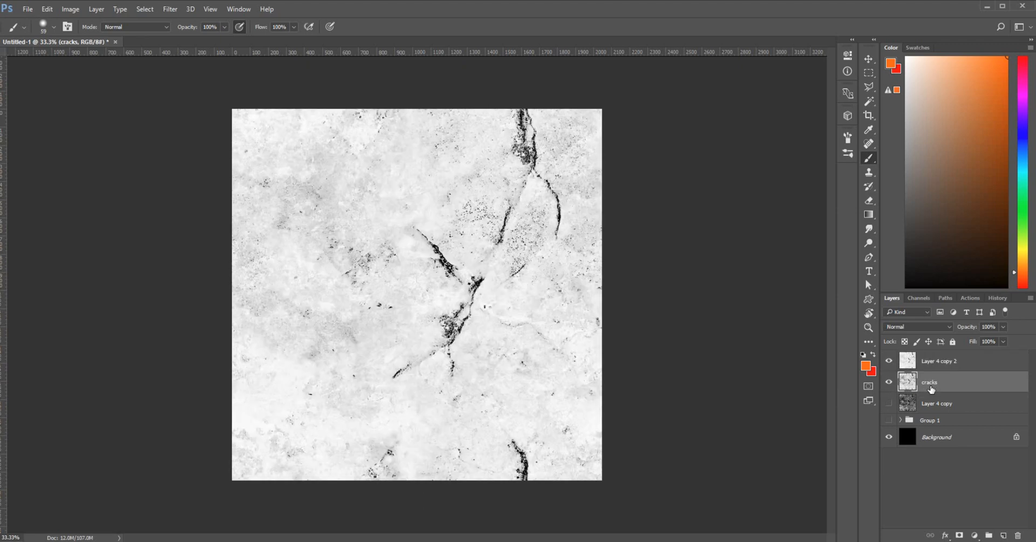
{"action": "left_click", "coordinate": [956, 367]}
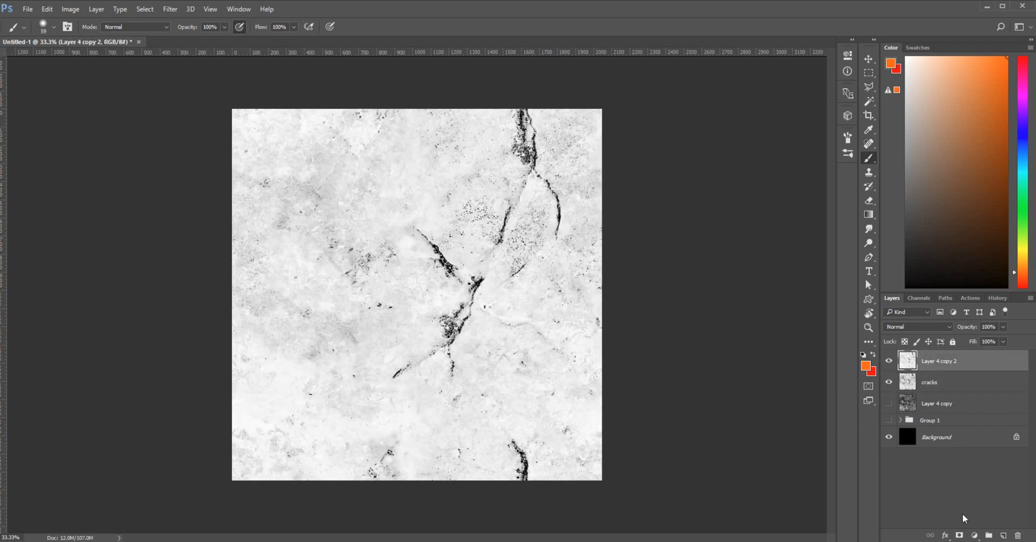
{"action": "left_click", "coordinate": [960, 535]}
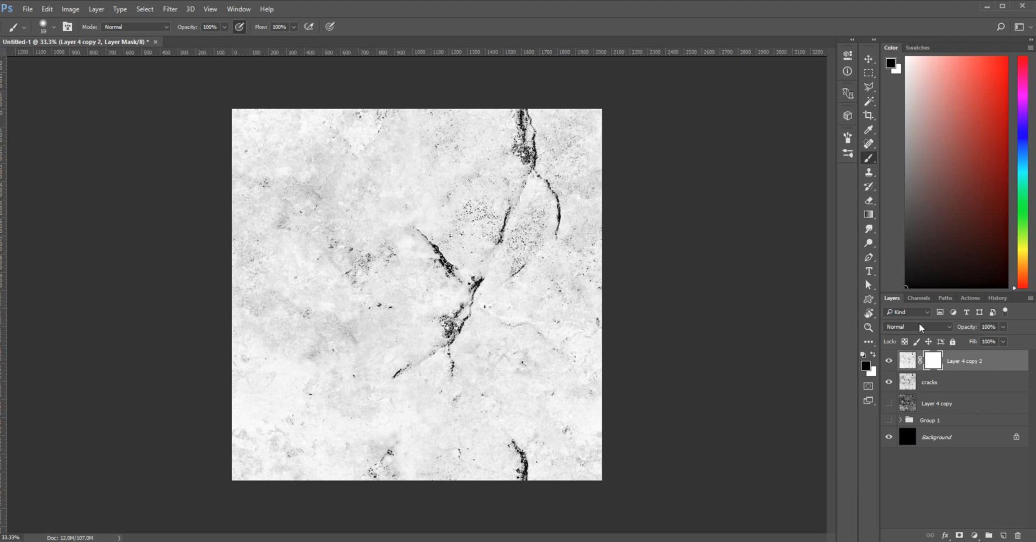
{"action": "left_click", "coordinate": [951, 326]}
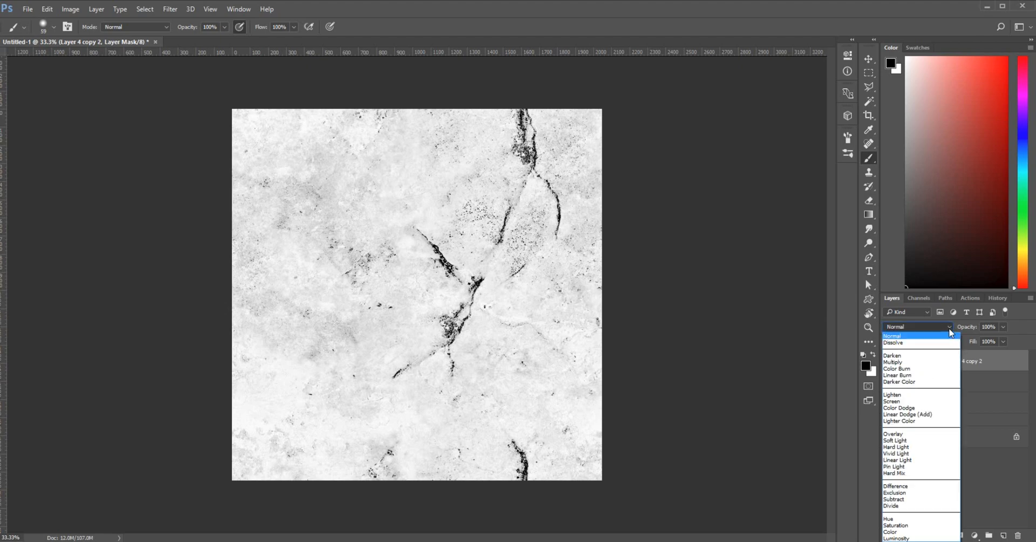
{"action": "left_click", "coordinate": [950, 330]}
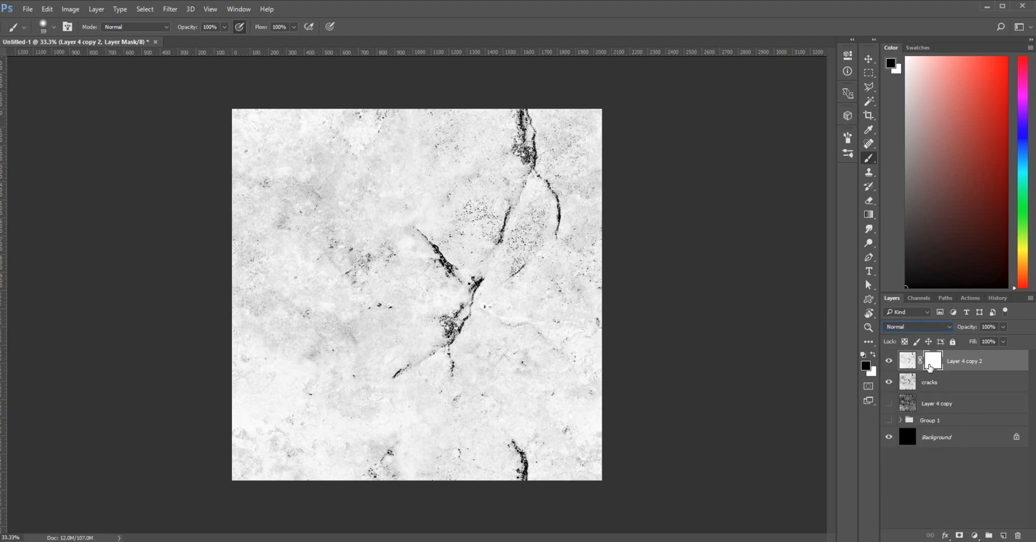
Turn off brush Scattering and paint black on the mask over the central crack junction blotch
{"action": "left_click", "coordinate": [848, 138]}
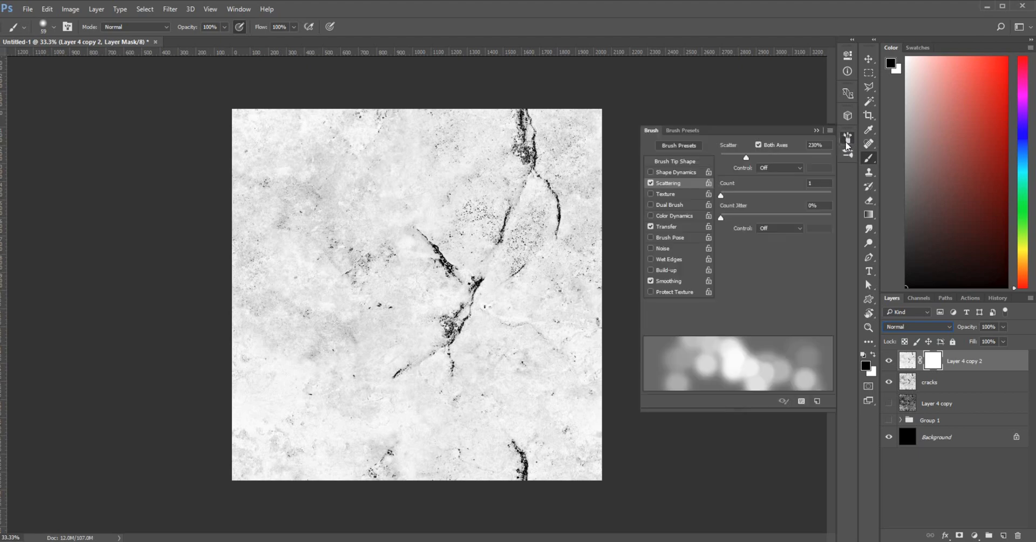
{"action": "left_click", "coordinate": [651, 183]}
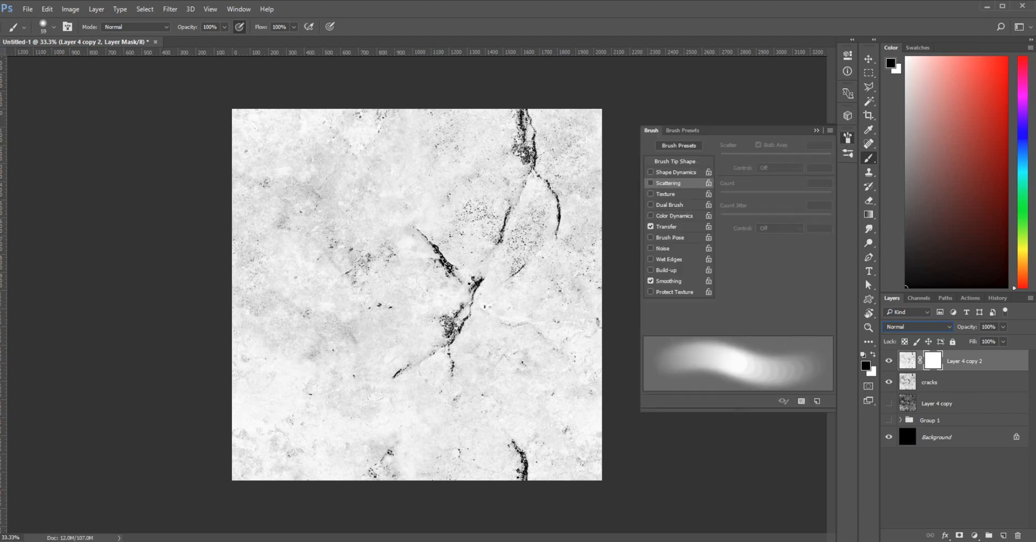
{"action": "left_click_drag", "start_coordinate": [453, 320], "coordinate": [452, 325]}
{"action": "left_click", "coordinate": [815, 129]}
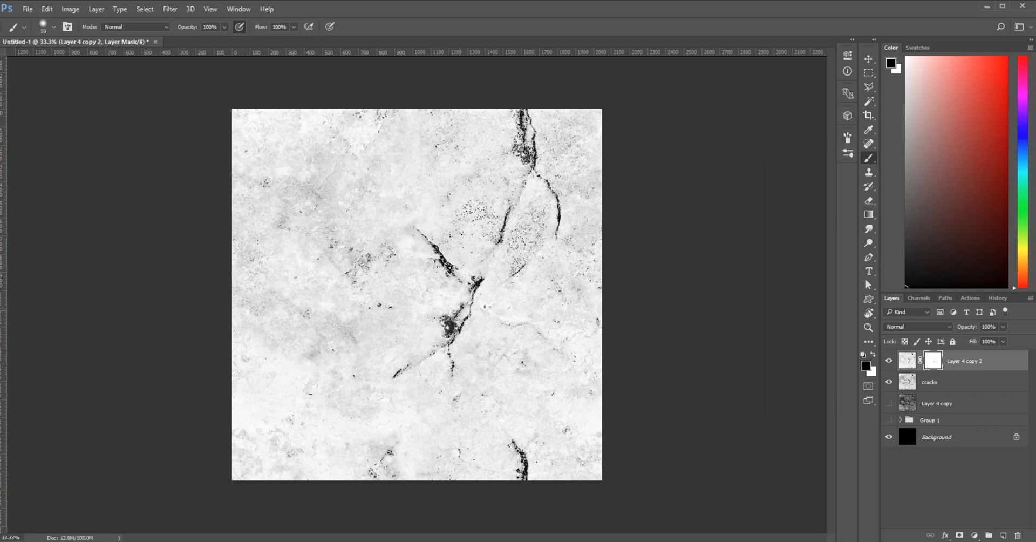
{"action": "mouse_move", "coordinate": [457, 315]}
{"action": "left_mouse_down"}
{"action": "mouse_move", "coordinate": [457, 338]}
{"action": "mouse_move", "coordinate": [443, 315]}
{"action": "mouse_move", "coordinate": [463, 312]}
{"action": "left_mouse_up"}
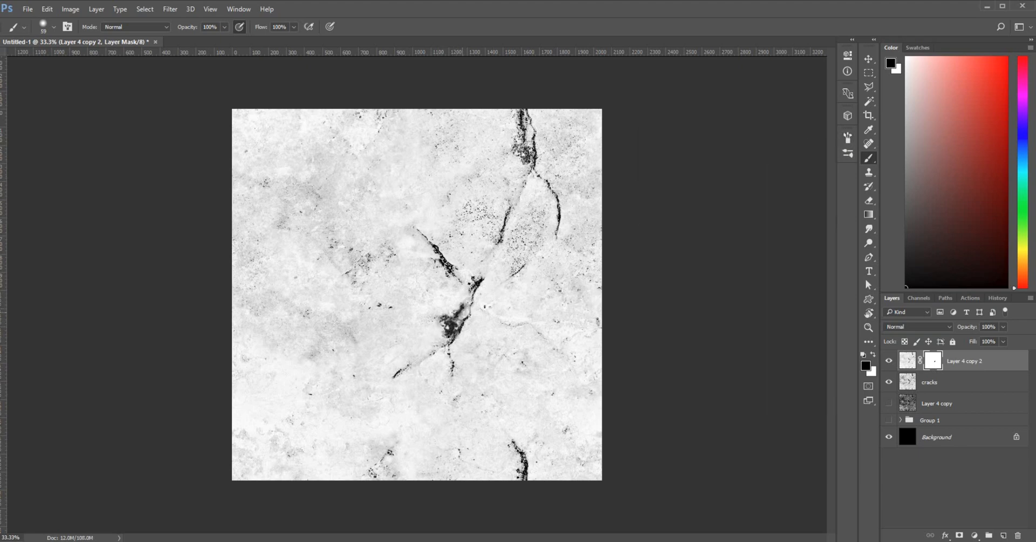
With a 29 px brush, paint black on the mask along the junction, diagonal, upper and bottom cracks
{"action": "right_click", "coordinate": [453, 323]}
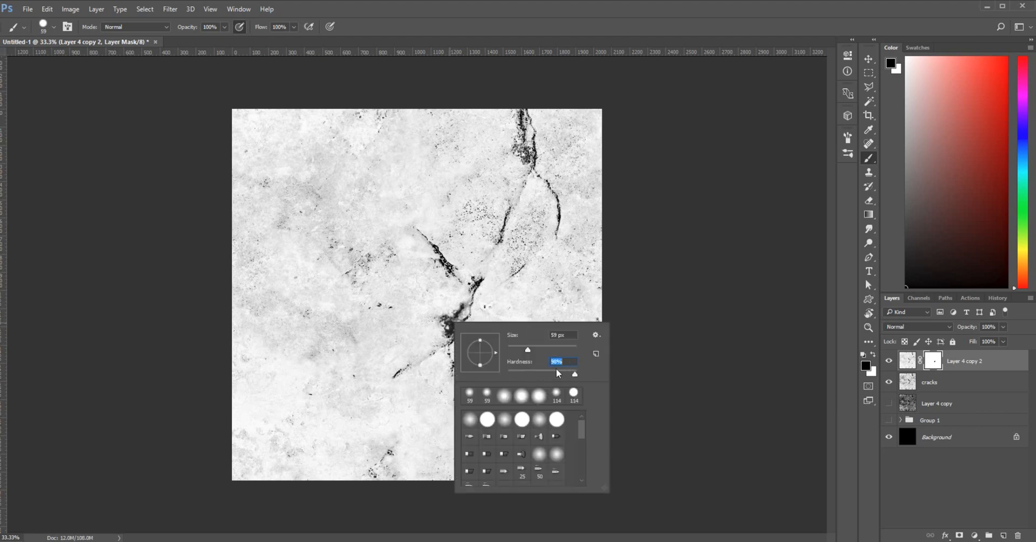
{"action": "key", "text": "shift+Tab"}
{"action": "type", "text": "29"}
{"action": "key", "text": "Return"}
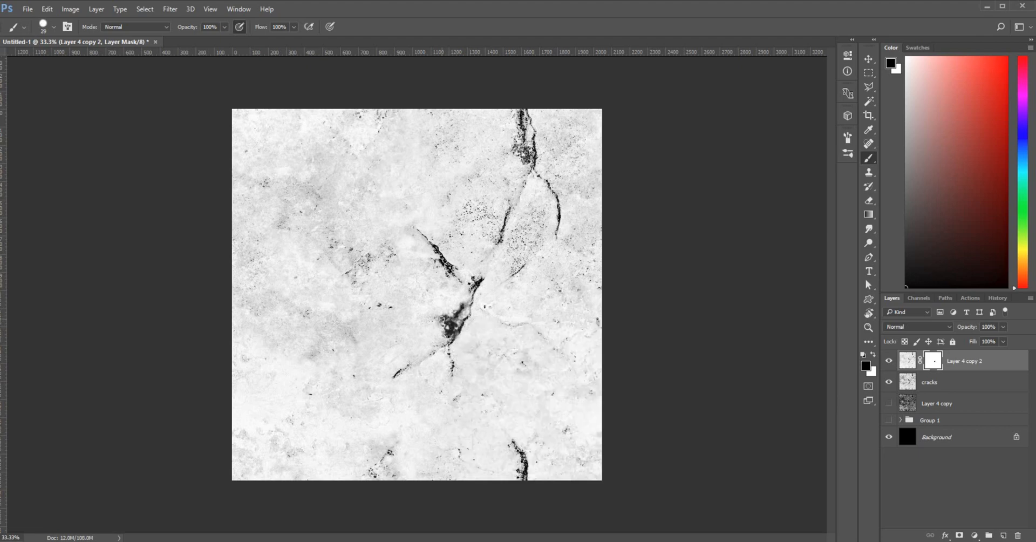
{"action": "mouse_move", "coordinate": [449, 336]}
{"action": "left_mouse_down"}
{"action": "mouse_move", "coordinate": [396, 373]}
{"action": "mouse_move", "coordinate": [444, 345]}
{"action": "mouse_move", "coordinate": [453, 368]}
{"action": "mouse_move", "coordinate": [446, 341]}
{"action": "mouse_move", "coordinate": [451, 378]}
{"action": "left_mouse_up"}
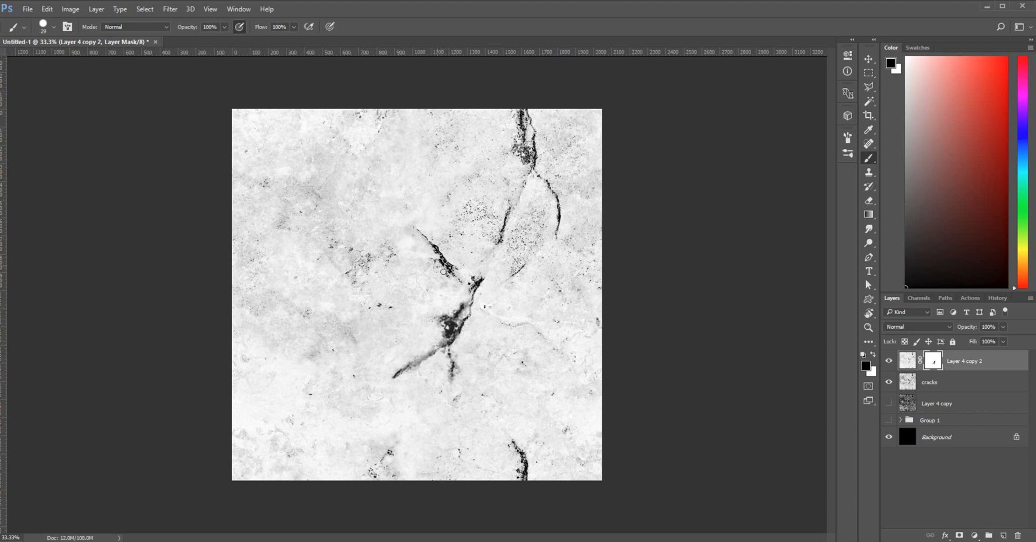
{"action": "mouse_move", "coordinate": [459, 266]}
{"action": "left_mouse_down"}
{"action": "mouse_move", "coordinate": [471, 292]}
{"action": "mouse_move", "coordinate": [431, 268]}
{"action": "mouse_move", "coordinate": [416, 228]}
{"action": "mouse_move", "coordinate": [474, 281]}
{"action": "left_mouse_up"}
{"action": "mouse_move", "coordinate": [497, 249]}
{"action": "left_mouse_down"}
{"action": "mouse_move", "coordinate": [502, 224]}
{"action": "mouse_move", "coordinate": [482, 278]}
{"action": "left_mouse_up"}
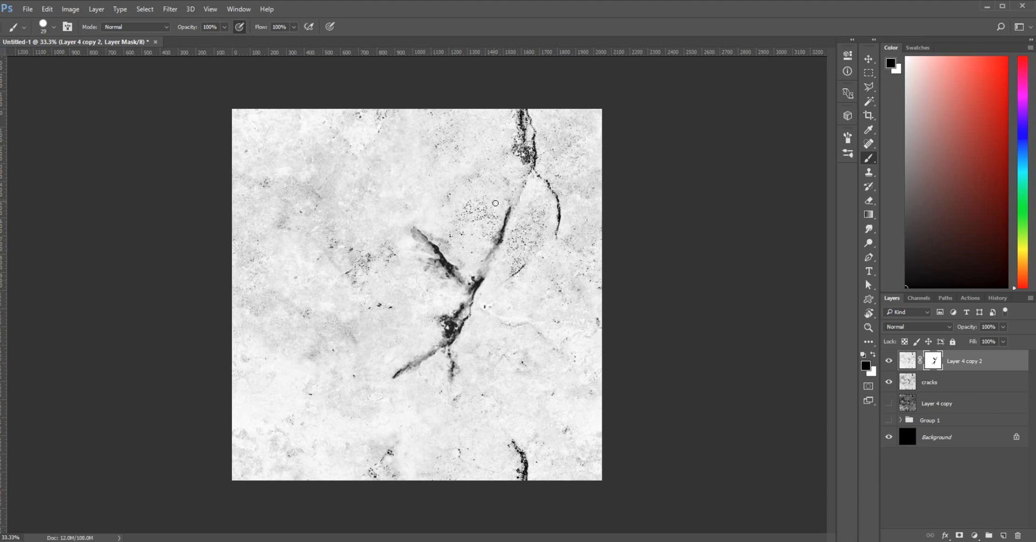
{"action": "left_click_drag", "start_coordinate": [514, 205], "coordinate": [521, 183]}
{"action": "mouse_move", "coordinate": [516, 114]}
{"action": "left_mouse_down"}
{"action": "mouse_move", "coordinate": [512, 152]}
{"action": "mouse_move", "coordinate": [531, 146]}
{"action": "mouse_move", "coordinate": [538, 157]}
{"action": "mouse_move", "coordinate": [520, 124]}
{"action": "mouse_move", "coordinate": [534, 167]}
{"action": "mouse_move", "coordinate": [519, 174]}
{"action": "mouse_move", "coordinate": [555, 186]}
{"action": "mouse_move", "coordinate": [521, 173]}
{"action": "mouse_move", "coordinate": [559, 219]}
{"action": "left_mouse_up"}
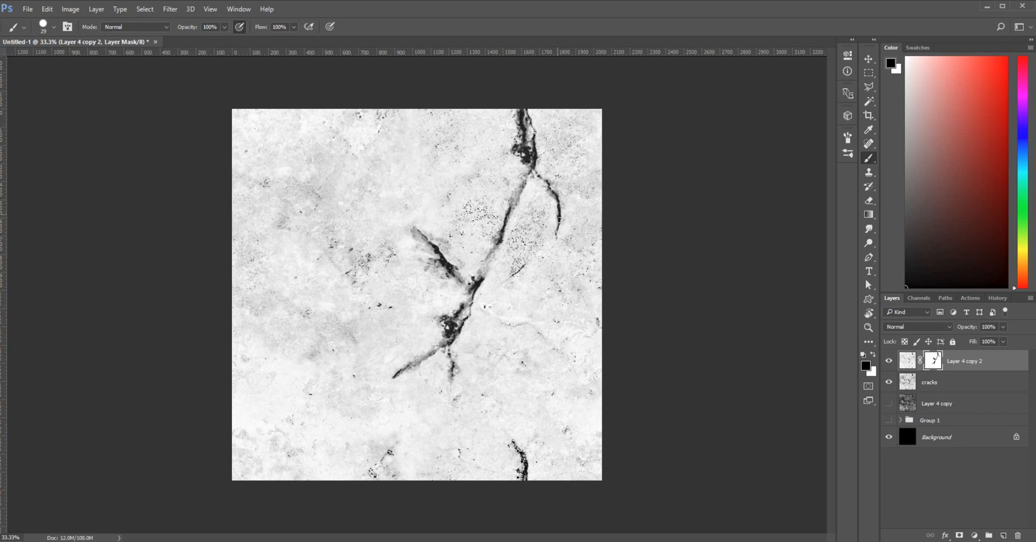
{"action": "left_click_drag", "start_coordinate": [512, 448], "coordinate": [524, 460]}
Lower the brush hardness and paint white over the grey haze beside the upper-left crack branch
{"action": "key", "text": "ctrl+plus"}
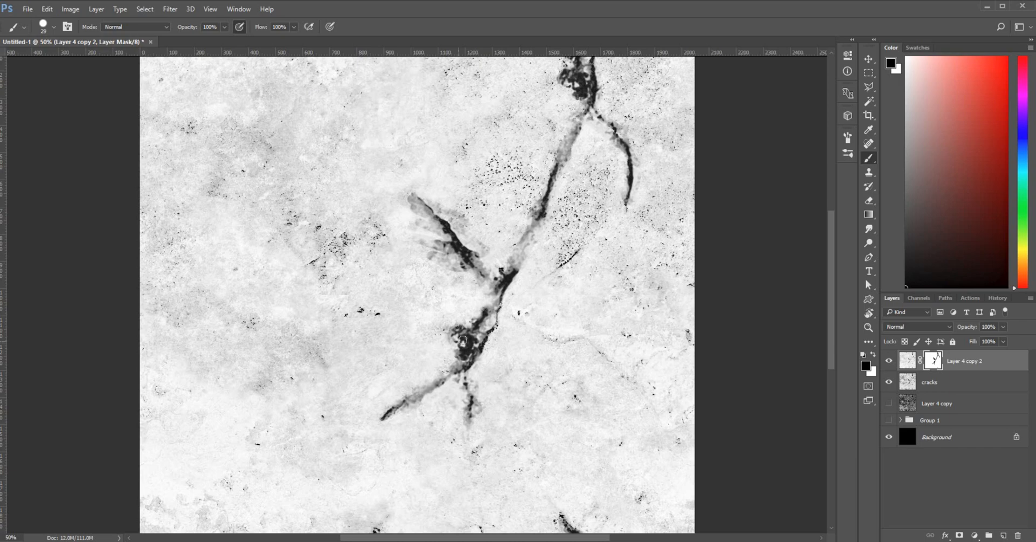
{"action": "right_click", "coordinate": [453, 303]}
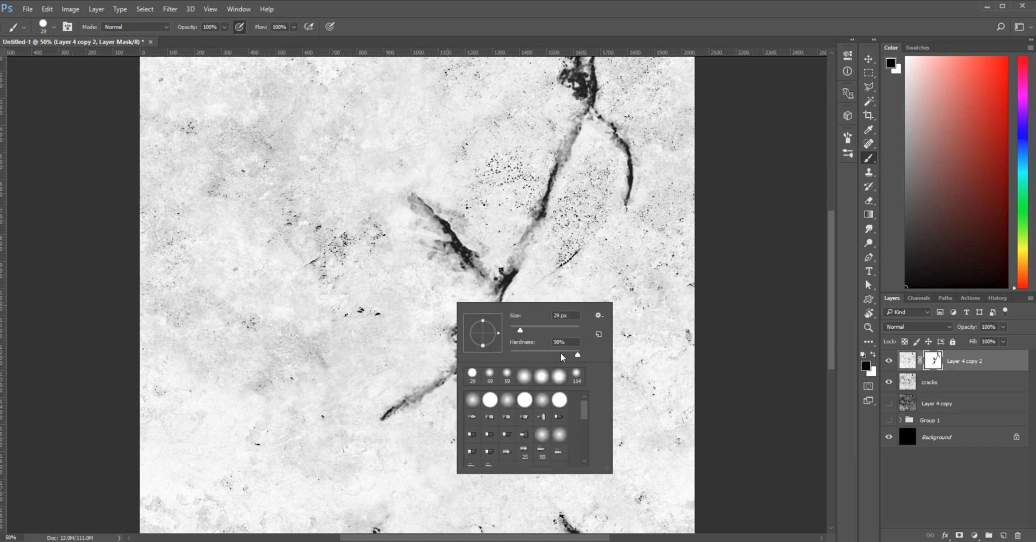
{"action": "left_click", "coordinate": [557, 356]}
{"action": "left_click", "coordinate": [413, 272]}
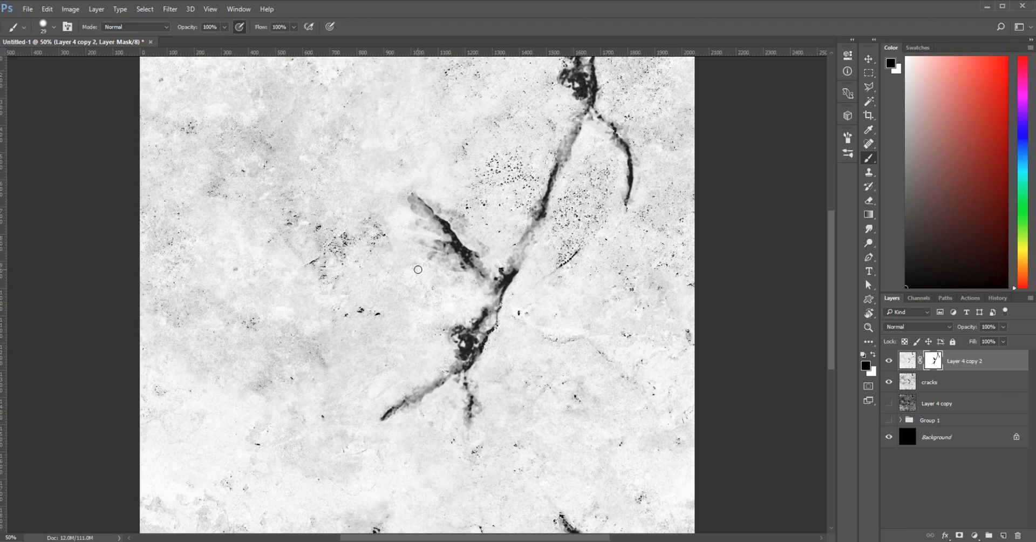
{"action": "key", "text": "x"}
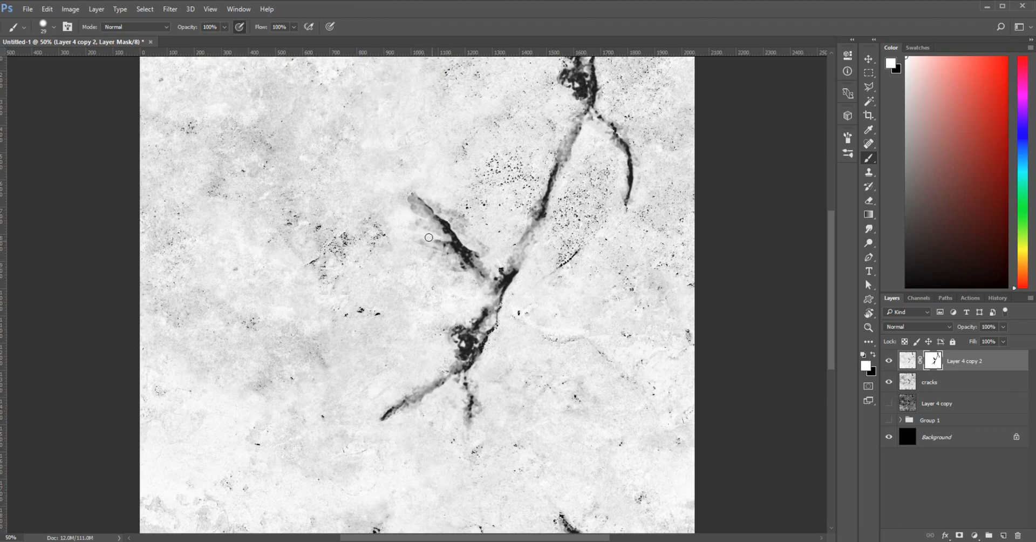
{"action": "mouse_move", "coordinate": [440, 246]}
{"action": "left_mouse_down"}
{"action": "mouse_move", "coordinate": [409, 222]}
{"action": "mouse_move", "coordinate": [414, 196]}
{"action": "mouse_move", "coordinate": [445, 257]}
{"action": "mouse_move", "coordinate": [468, 268]}
{"action": "left_mouse_up"}
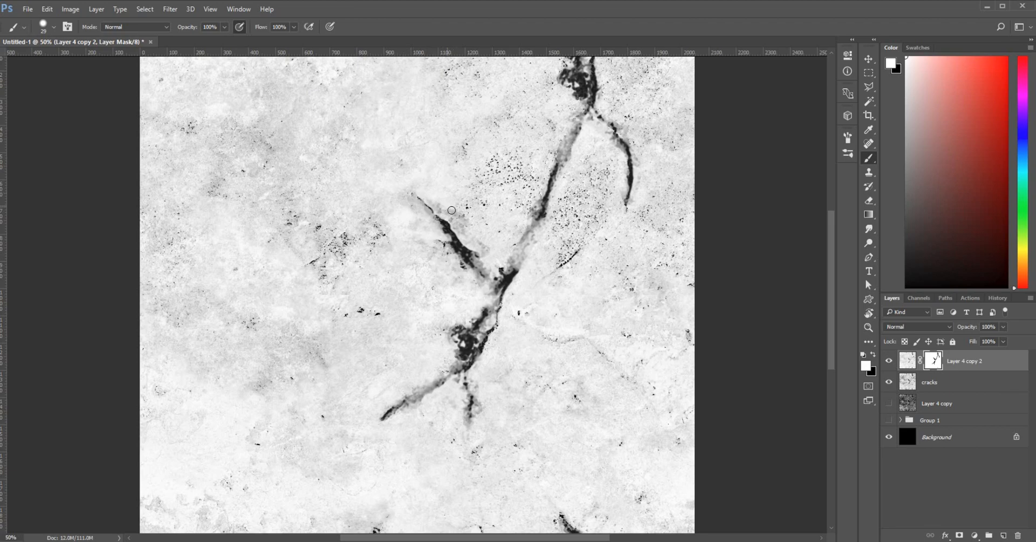
{"action": "mouse_move", "coordinate": [433, 203]}
{"action": "left_mouse_down"}
{"action": "mouse_move", "coordinate": [474, 222]}
{"action": "mouse_move", "coordinate": [474, 240]}
{"action": "mouse_move", "coordinate": [497, 246]}
{"action": "mouse_move", "coordinate": [490, 261]}
{"action": "mouse_move", "coordinate": [514, 234]}
{"action": "left_mouse_up"}
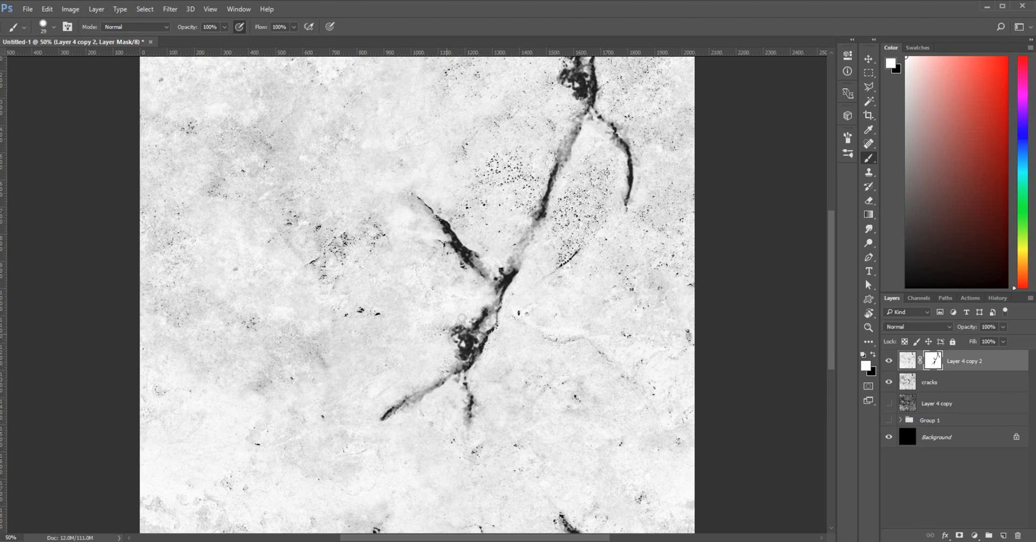
{"action": "left_click_drag", "start_coordinate": [619, 373], "coordinate": [547, 505]}
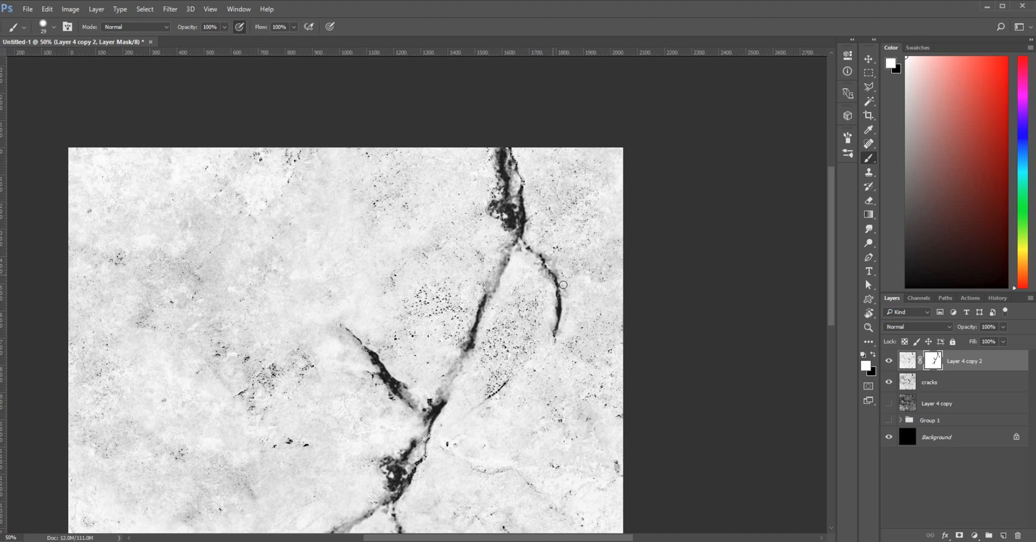
{"action": "key", "text": "ctrl+minus"}
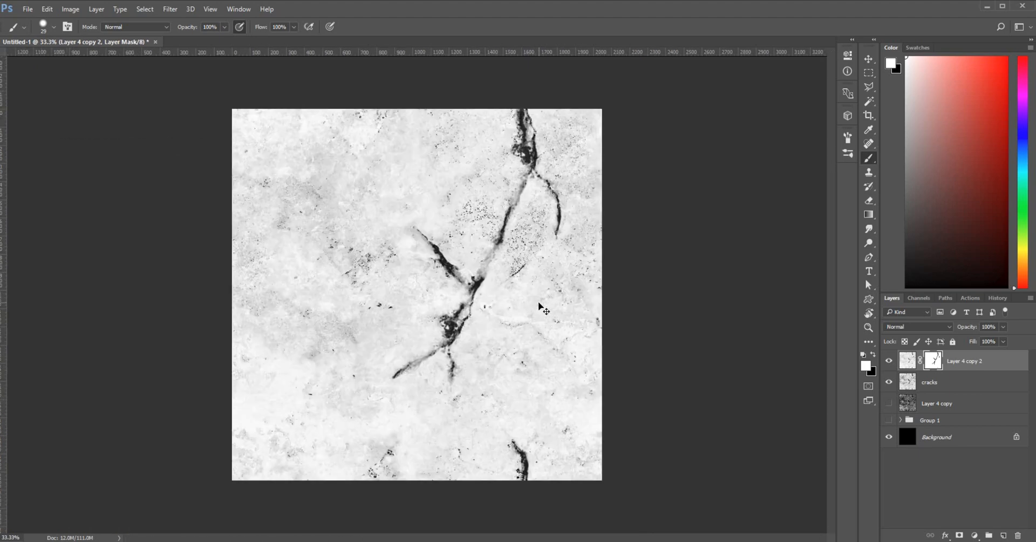
{"action": "key", "text": "ctrl+minus"}
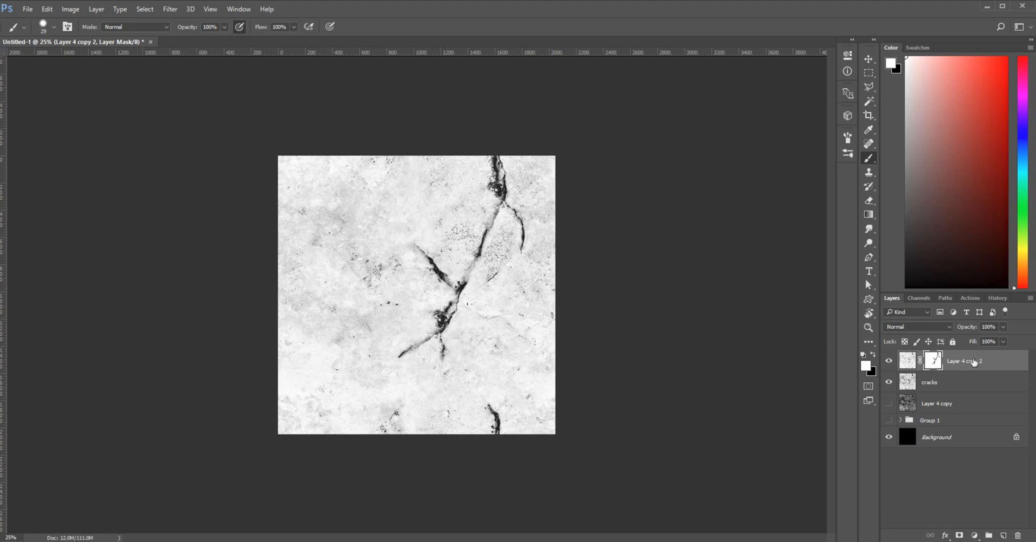
Apply Layer 4 copy 2's mask, check it by toggling visibility, and also select the cracks layer
{"action": "right_click", "coordinate": [974, 363]}
{"action": "left_click", "coordinate": [985, 366]}
{"action": "right_click", "coordinate": [933, 361]}
{"action": "left_click", "coordinate": [935, 396]}
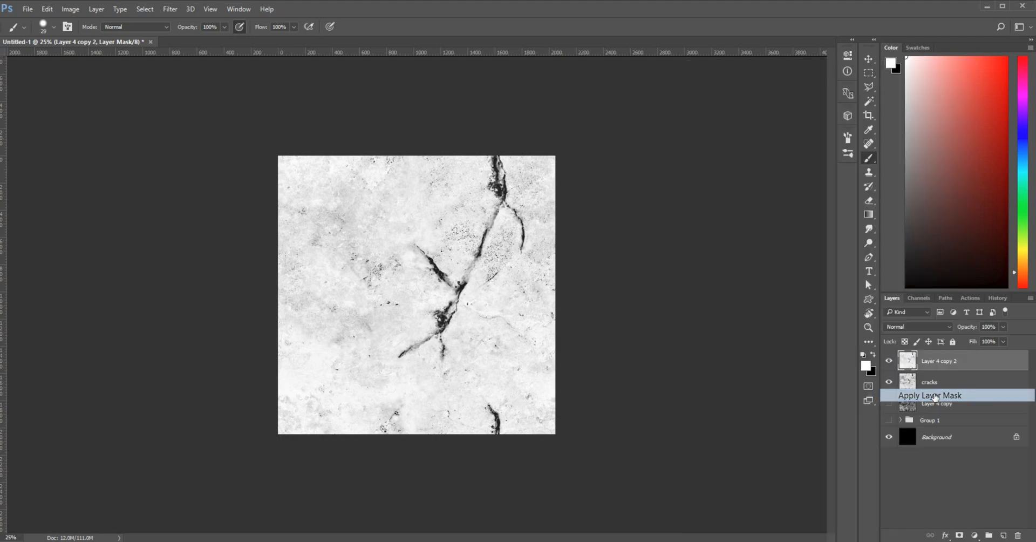
{"action": "left_click", "coordinate": [889, 361]}
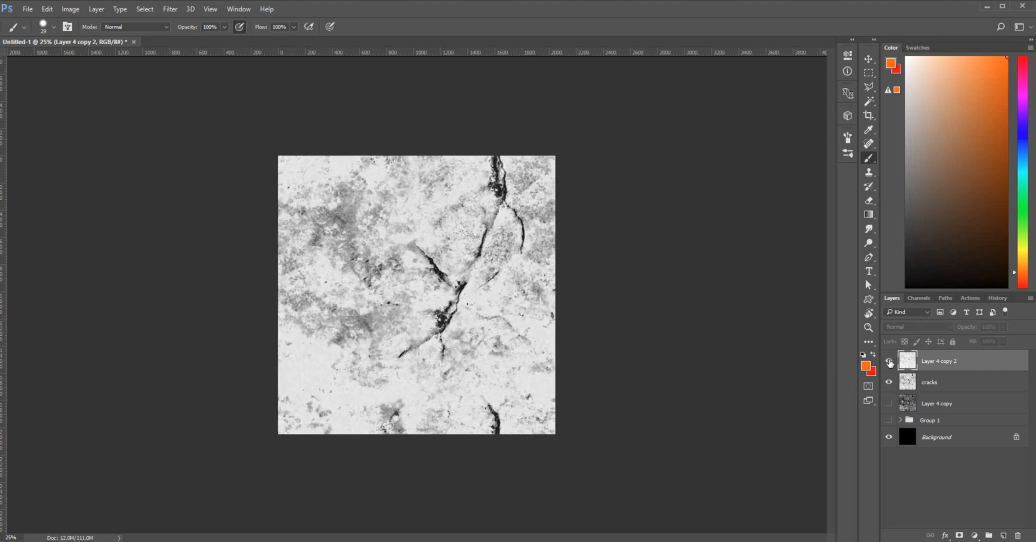
{"action": "left_click", "coordinate": [888, 361]}
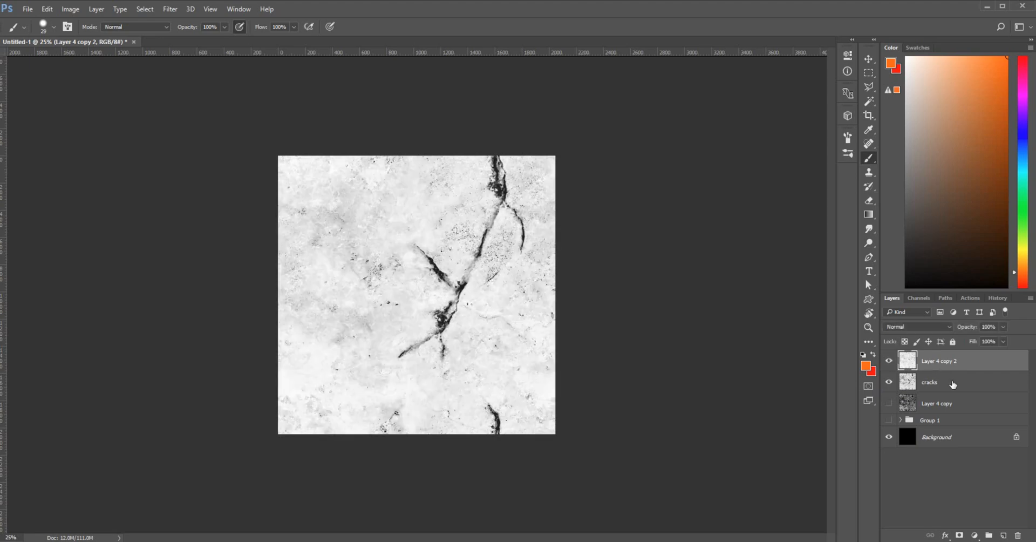
{"action": "left_click", "coordinate": [953, 385], "text": "shift"}
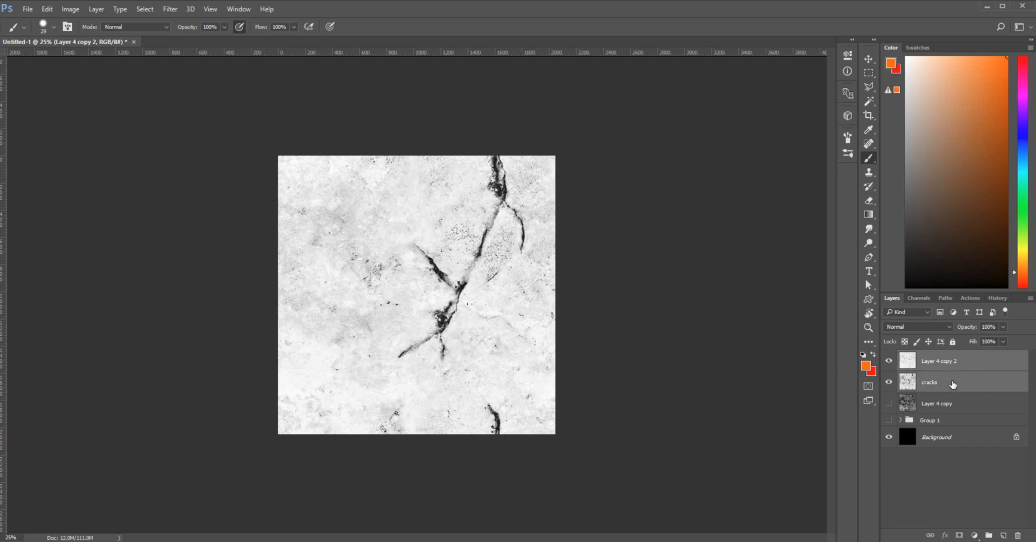
Group Layer 4 copy 2 and cracks into a new group named 'height map'
{"action": "left_click", "coordinate": [989, 535]}
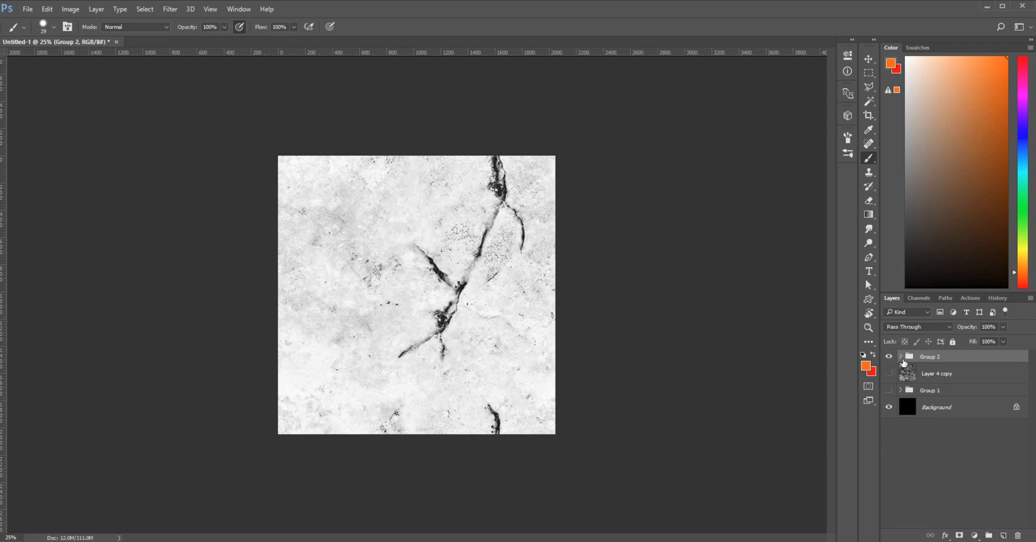
{"action": "double_click", "coordinate": [925, 357]}
{"action": "type", "text": "height map"}
{"action": "key", "text": "Return"}
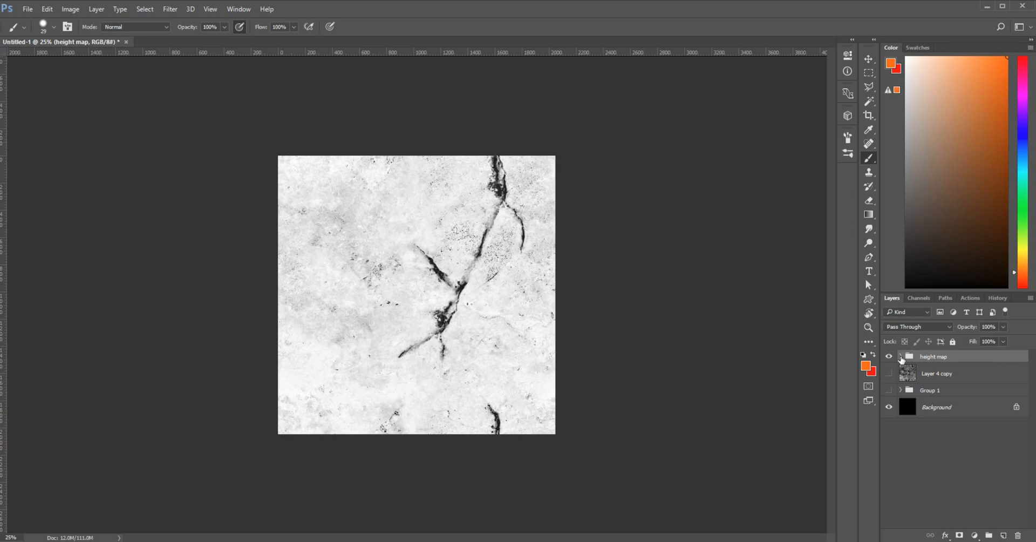
Expand and hide the height map group, then show Layer 4 copy
{"action": "left_click", "coordinate": [900, 356]}
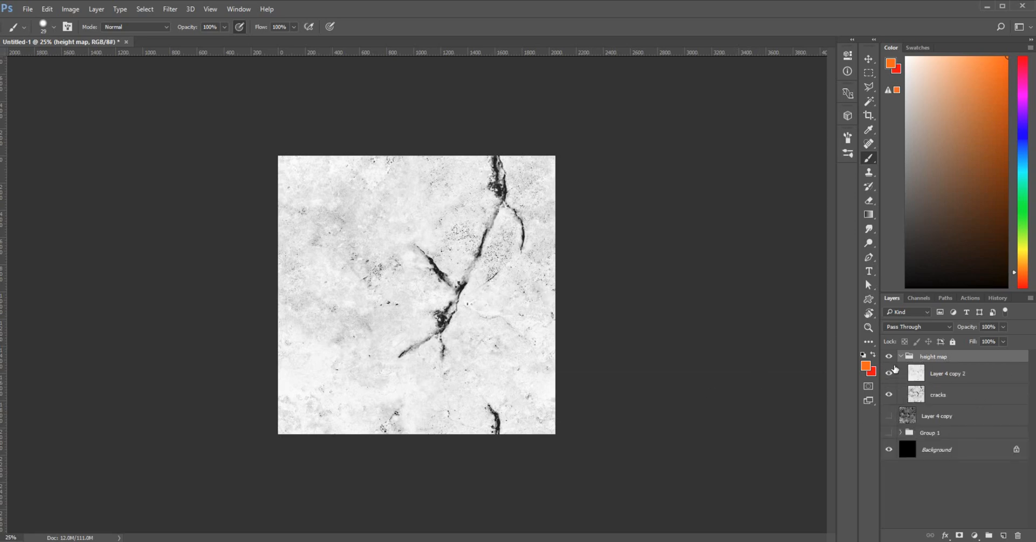
{"action": "left_click", "coordinate": [889, 356]}
{"action": "left_click", "coordinate": [890, 416]}
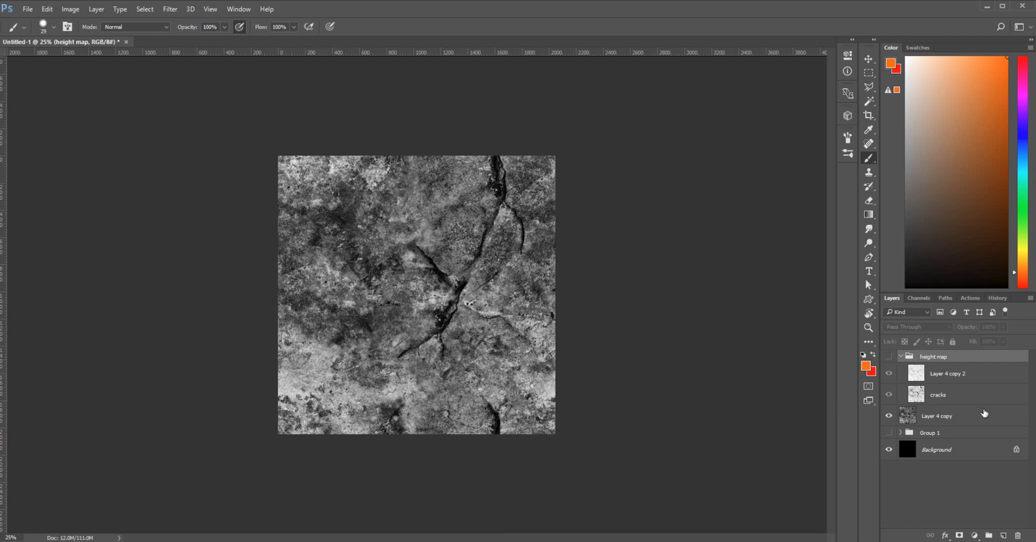
Duplicate Layer 4 copy into the top of the height map group as Layer 4 copy 3, showing the group
{"action": "left_click", "coordinate": [978, 417]}
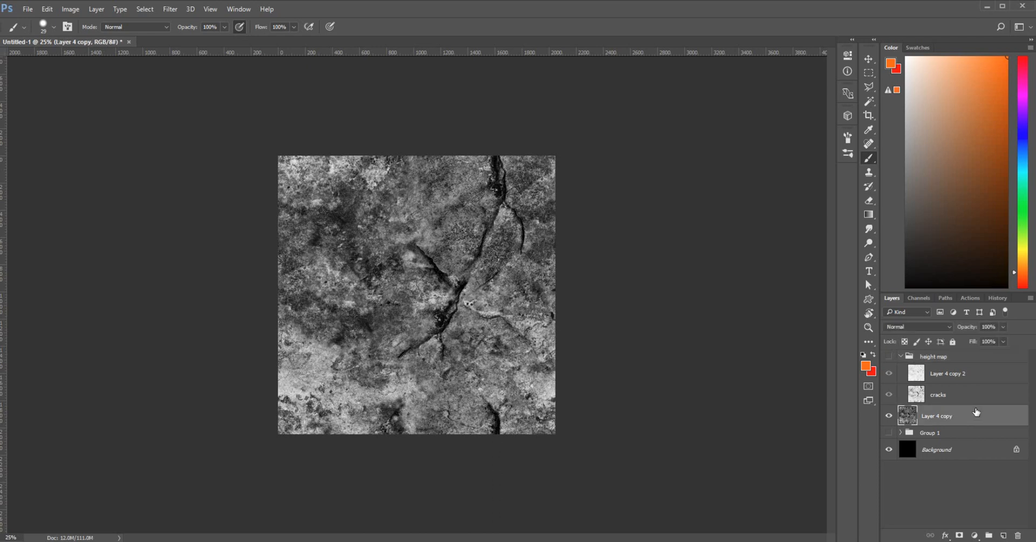
{"action": "left_click_drag", "start_coordinate": [976, 411], "coordinate": [986, 363]}
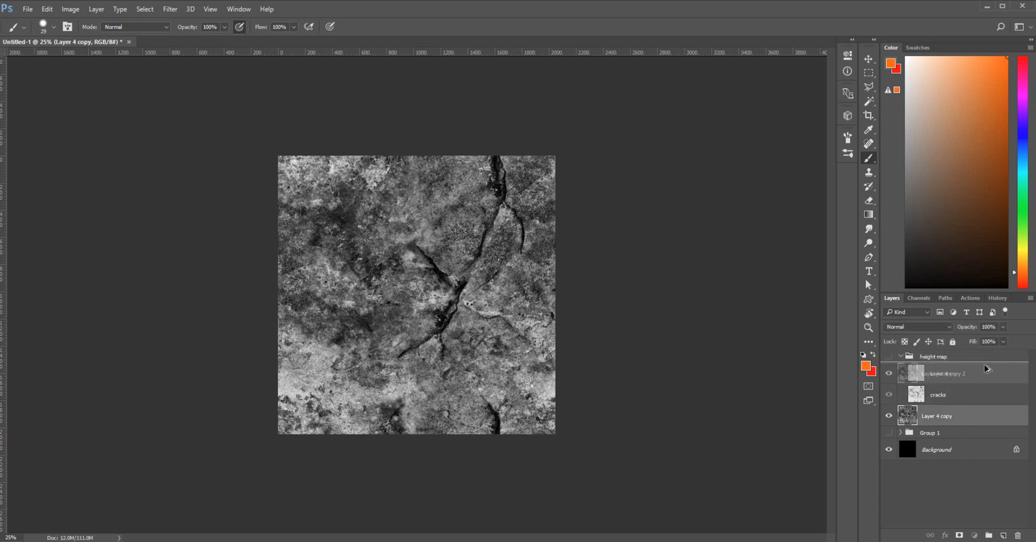
{"action": "left_click", "coordinate": [889, 356]}
{"action": "left_click", "coordinate": [889, 373]}
{"action": "left_click", "coordinate": [888, 372]}
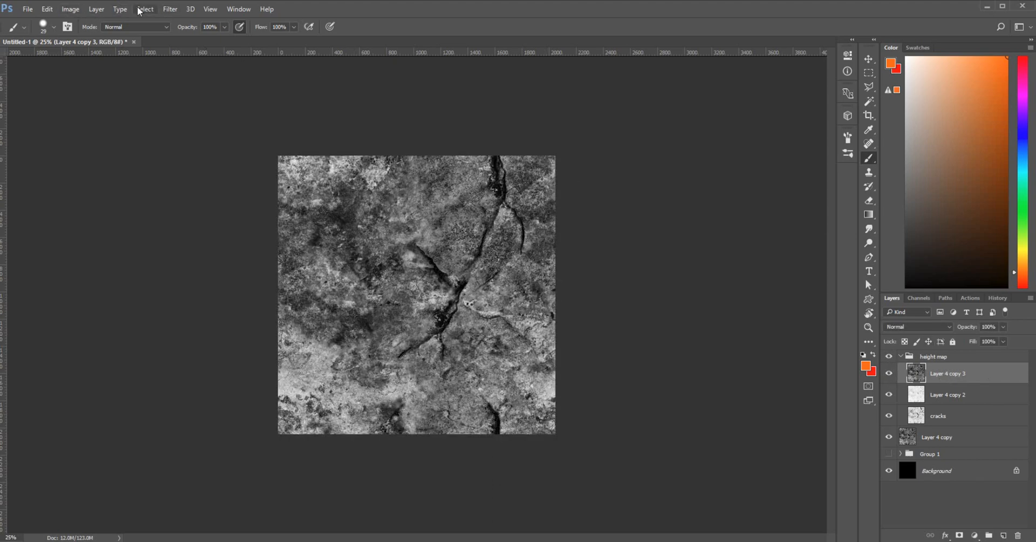
Apply Levels to Layer 4 copy 3 with input levels 0, 5.26 and 196
{"action": "left_click", "coordinate": [70, 9]}
{"action": "mouse_move", "coordinate": [83, 43]}
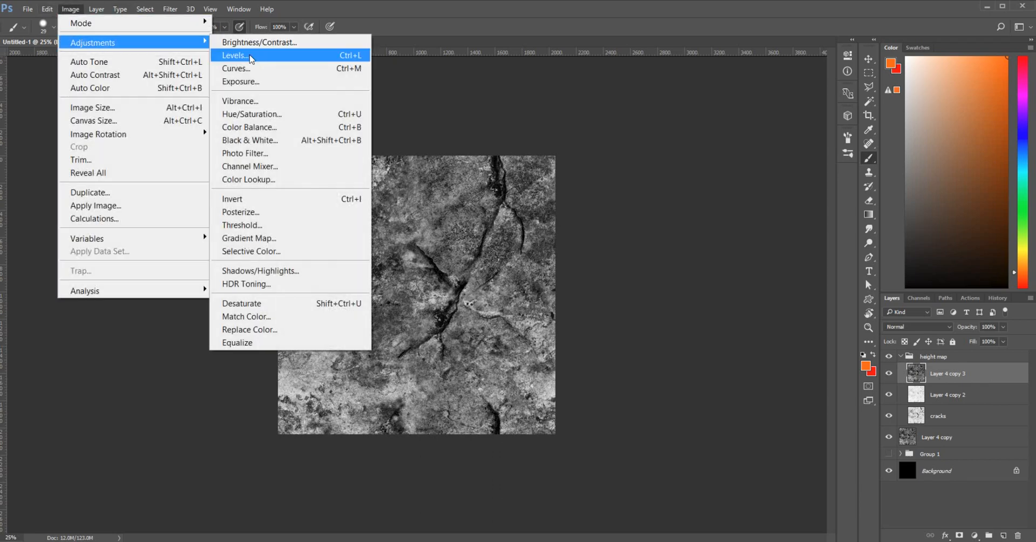
{"action": "left_click", "coordinate": [251, 59]}
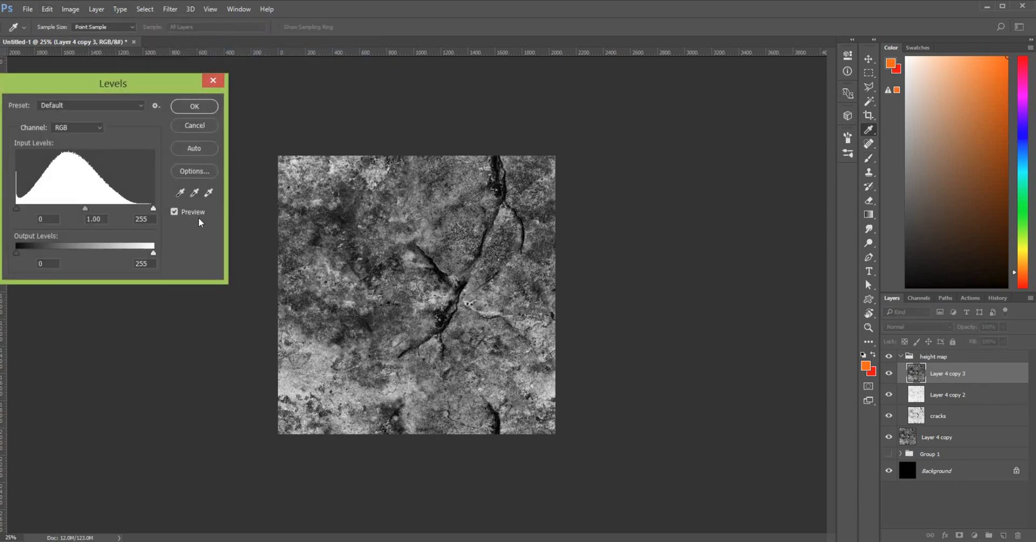
{"action": "left_click_drag", "start_coordinate": [154, 209], "coordinate": [82, 210]}
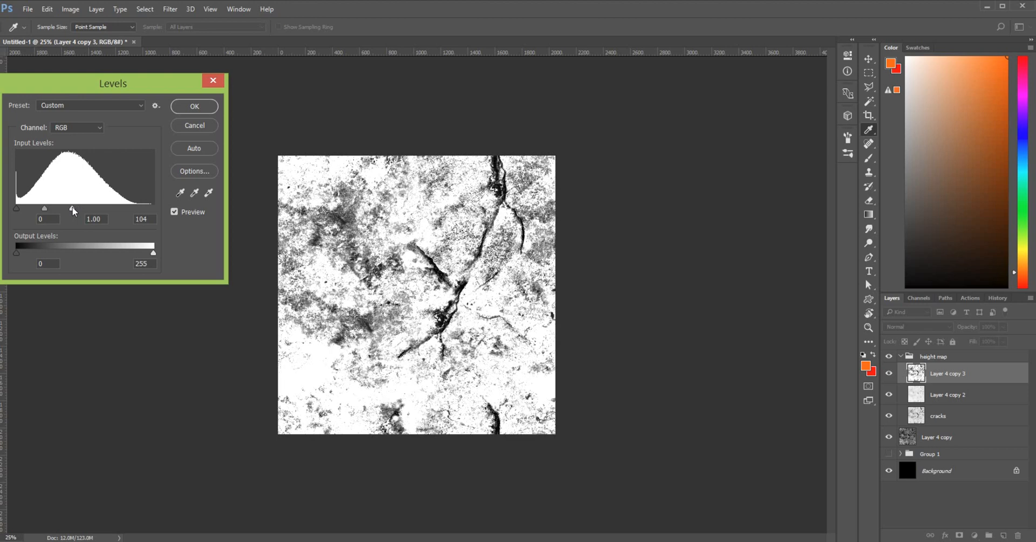
{"action": "left_click_drag", "start_coordinate": [74, 207], "coordinate": [121, 210]}
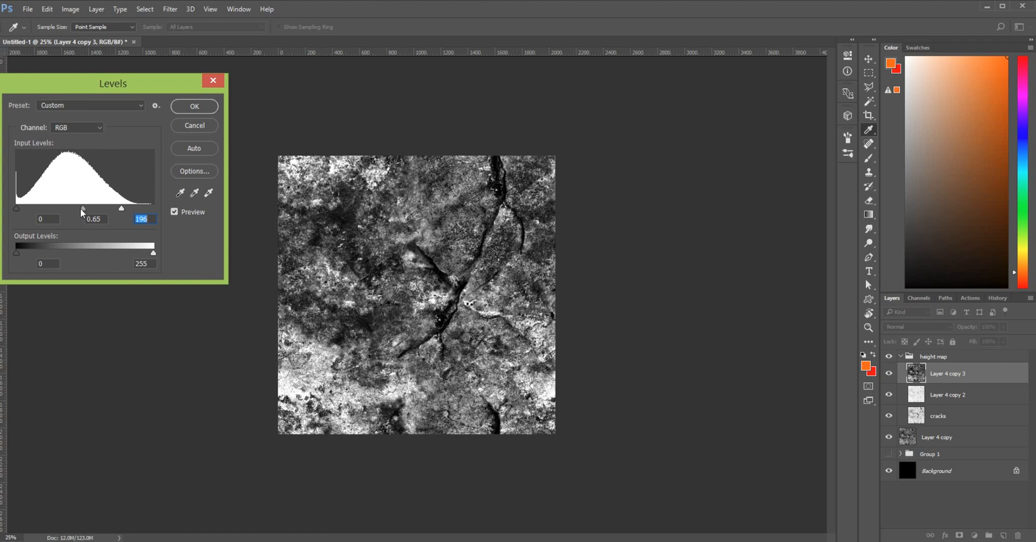
{"action": "left_click_drag", "start_coordinate": [83, 211], "coordinate": [57, 212]}
{"action": "left_click_drag", "start_coordinate": [121, 208], "coordinate": [23, 206]}
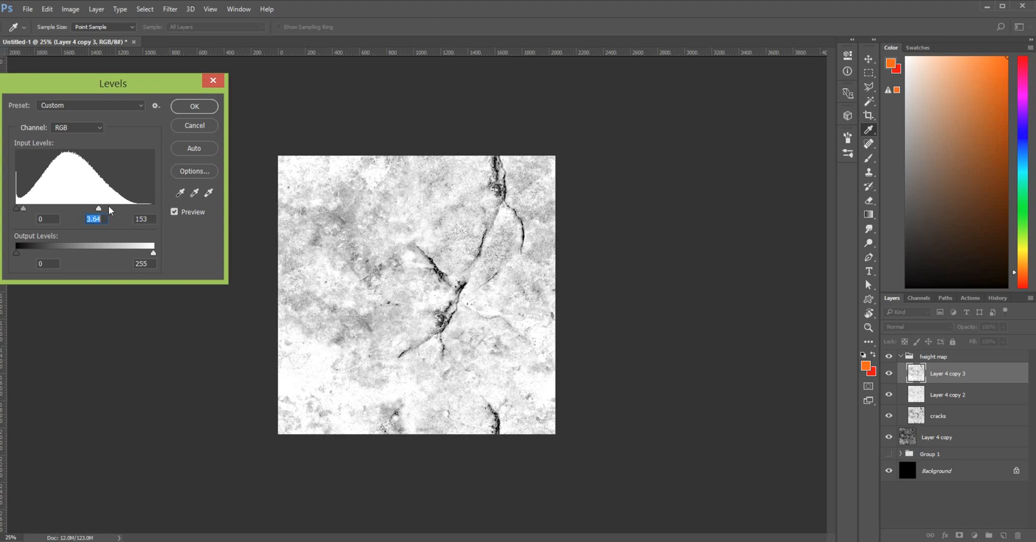
{"action": "left_click_drag", "start_coordinate": [98, 208], "coordinate": [121, 209]}
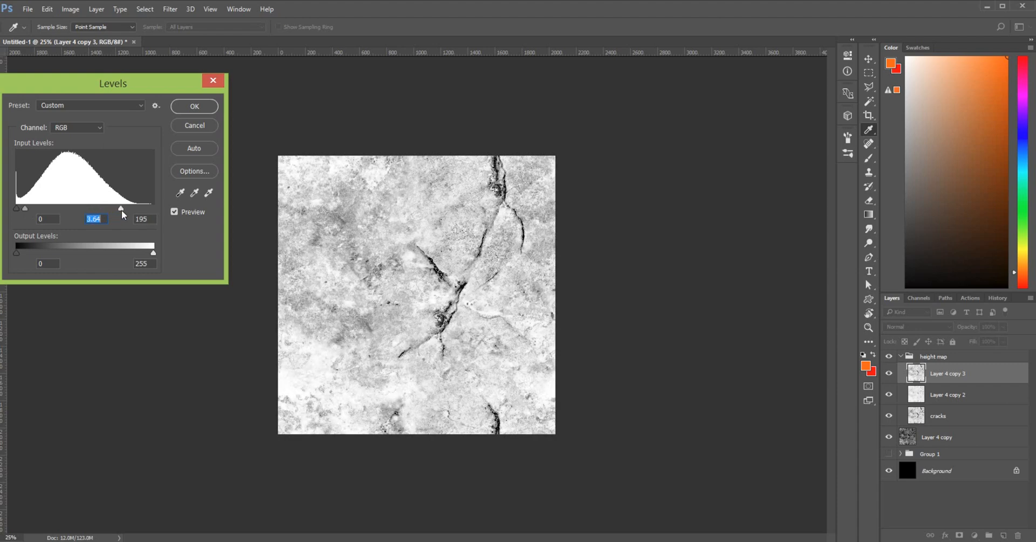
{"action": "left_click_drag", "start_coordinate": [25, 209], "coordinate": [22, 214]}
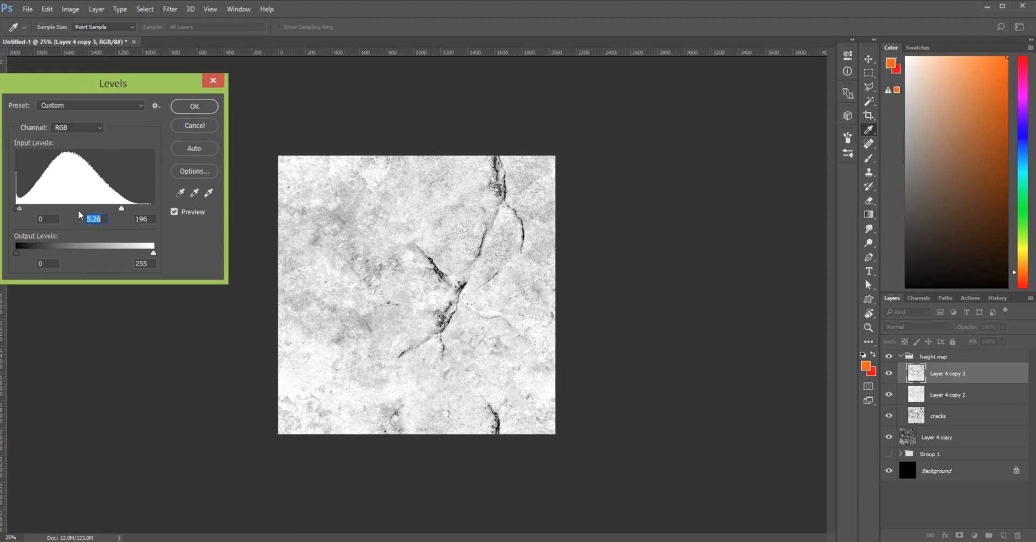
{"action": "left_click", "coordinate": [186, 107]}
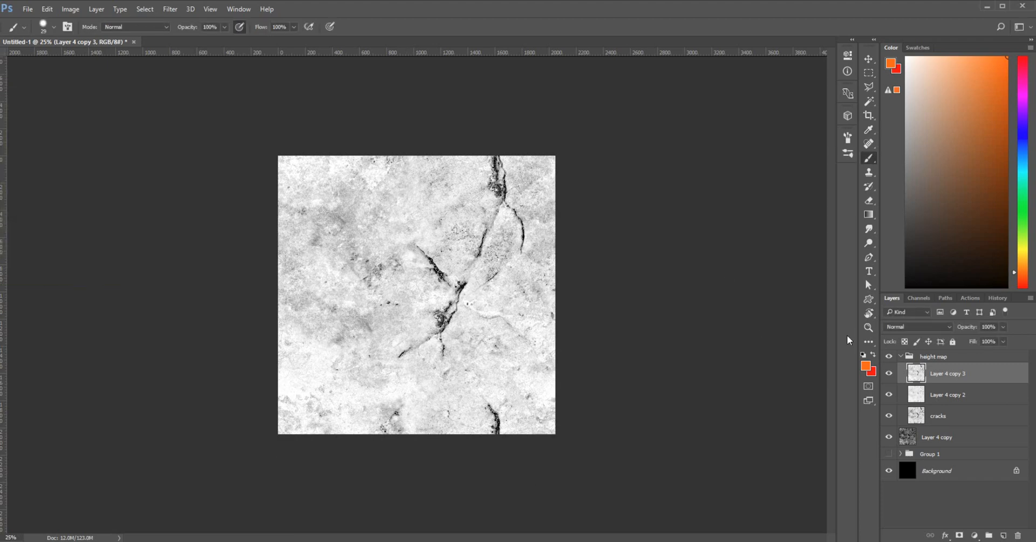
Apply a second Levels to Layer 4 copy 3 with input levels 0, 1.95 and 241
{"action": "left_click", "coordinate": [70, 9]}
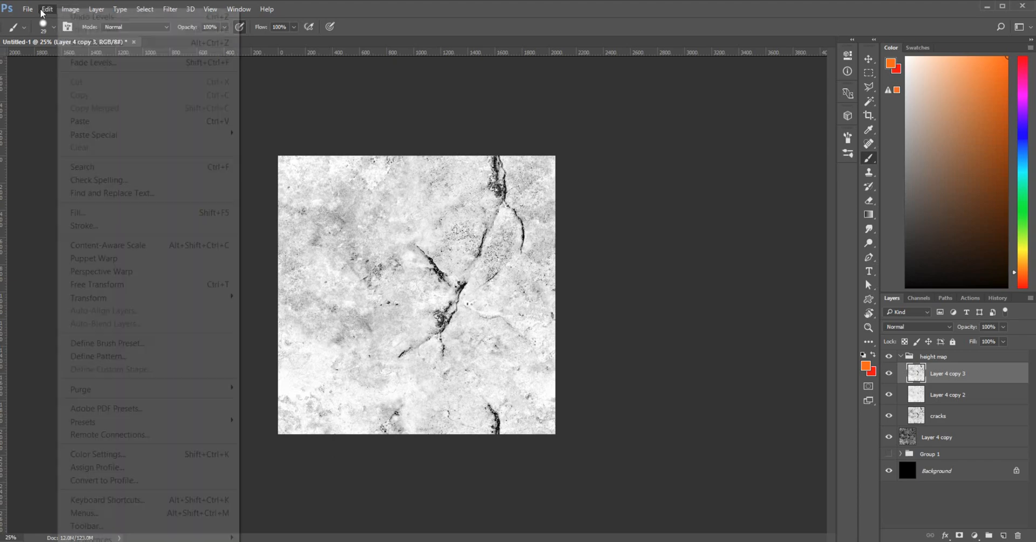
{"action": "mouse_move", "coordinate": [47, 9]}
{"action": "left_click", "coordinate": [390, 17]}
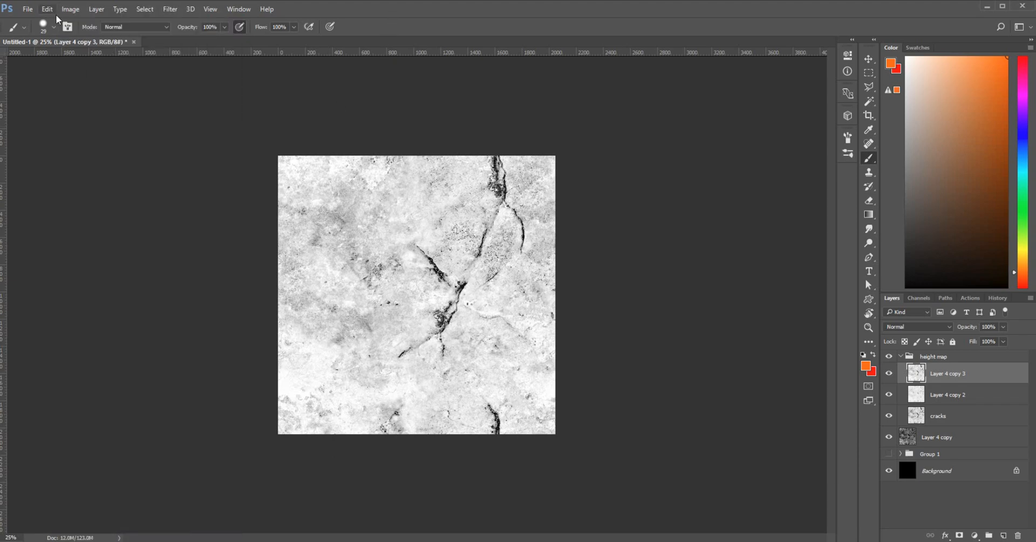
{"action": "left_click", "coordinate": [71, 10]}
{"action": "mouse_move", "coordinate": [157, 42]}
{"action": "left_click", "coordinate": [278, 56]}
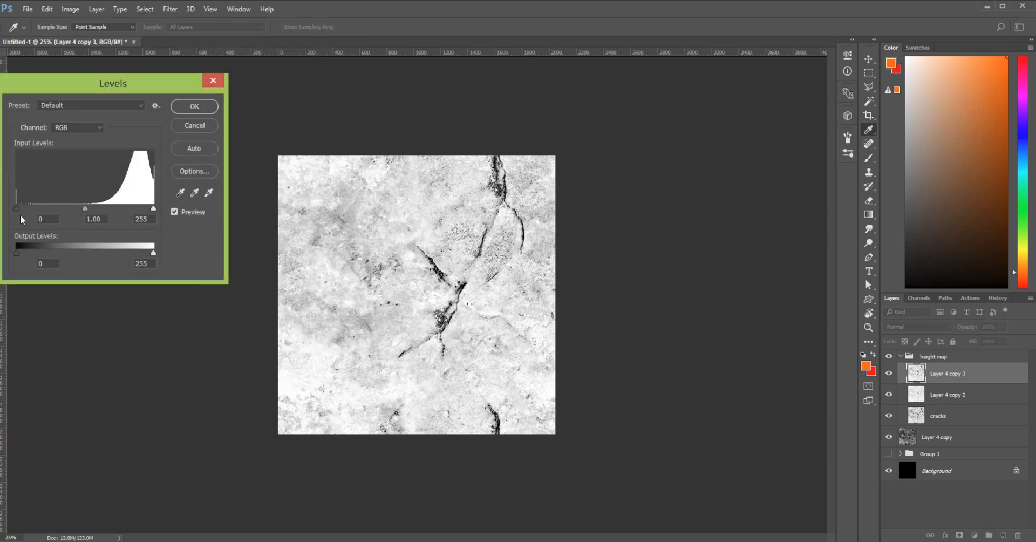
{"action": "mouse_move", "coordinate": [18, 209]}
{"action": "left_mouse_down"}
{"action": "mouse_move", "coordinate": [45, 208]}
{"action": "mouse_move", "coordinate": [15, 209]}
{"action": "left_mouse_up"}
{"action": "mouse_move", "coordinate": [152, 209]}
{"action": "left_mouse_down"}
{"action": "mouse_move", "coordinate": [135, 209]}
{"action": "mouse_move", "coordinate": [150, 203]}
{"action": "left_mouse_up"}
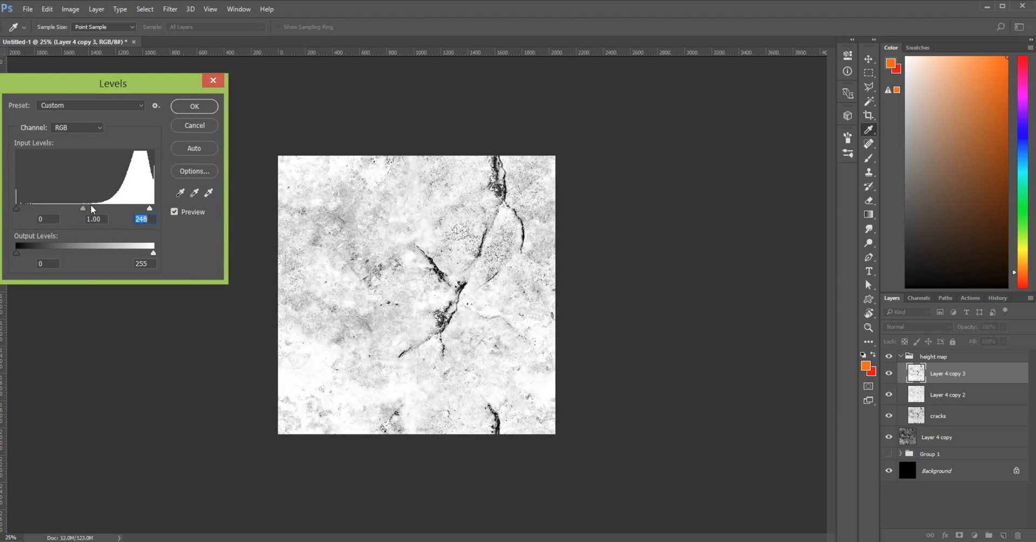
{"action": "left_click_drag", "start_coordinate": [75, 211], "coordinate": [69, 213]}
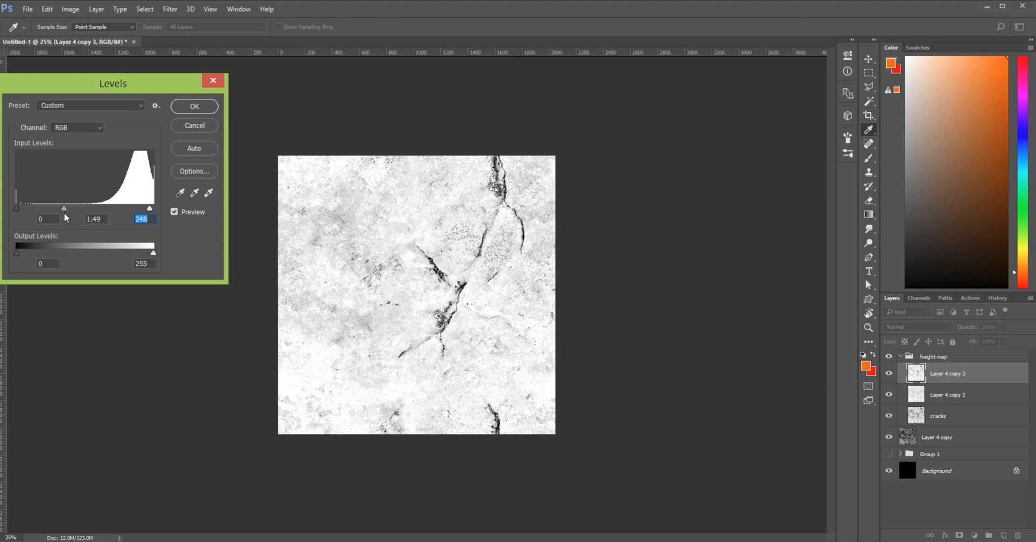
{"action": "left_click", "coordinate": [63, 212]}
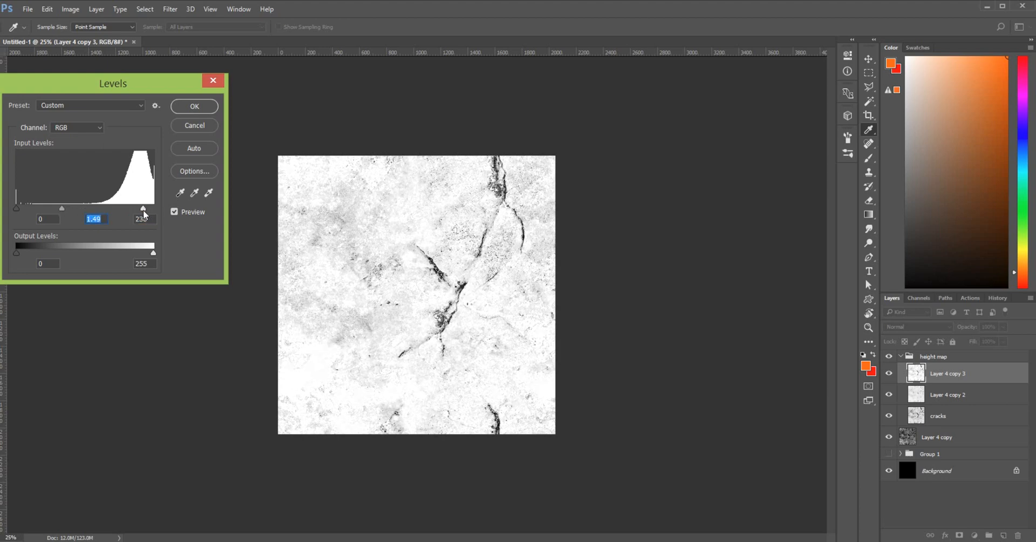
{"action": "left_click", "coordinate": [144, 209]}
{"action": "mouse_move", "coordinate": [67, 207]}
{"action": "left_mouse_down"}
{"action": "mouse_move", "coordinate": [79, 207]}
{"action": "mouse_move", "coordinate": [49, 209]}
{"action": "left_mouse_up"}
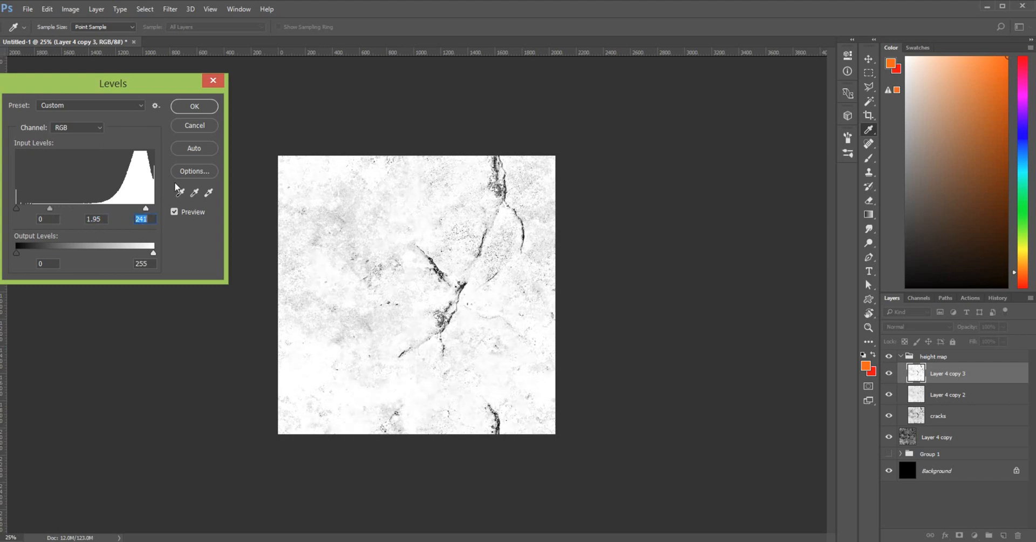
{"action": "left_click", "coordinate": [209, 106]}
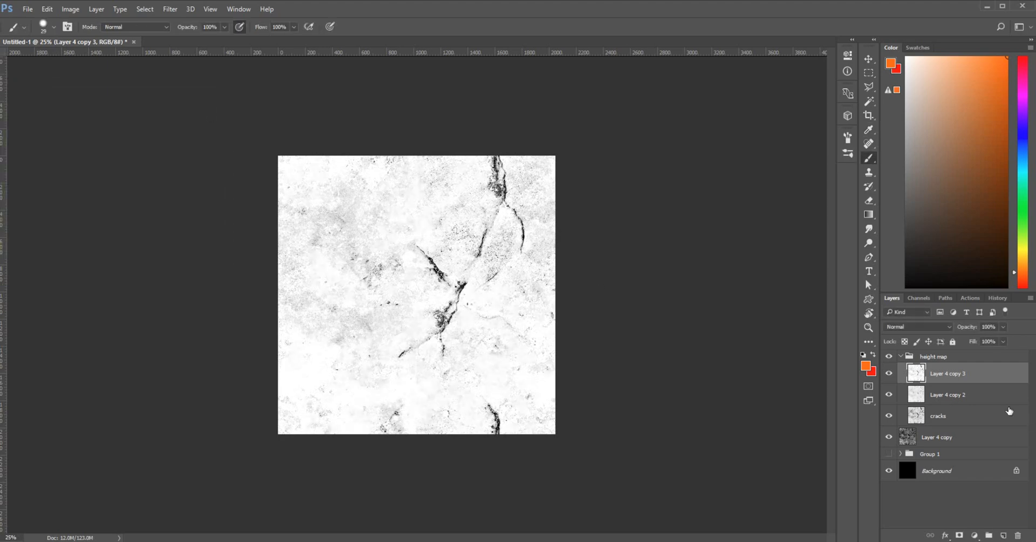
Toggle Layer 4 copy 3 on and off repeatedly to compare it with the layers below
{"action": "left_click", "coordinate": [889, 374]}
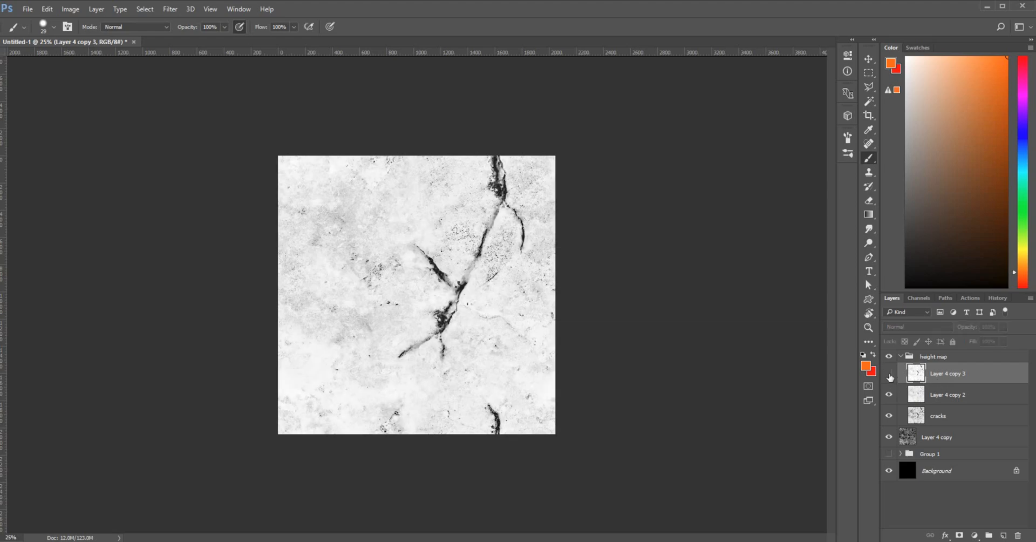
{"action": "left_click", "coordinate": [889, 375]}
{"action": "left_click", "coordinate": [890, 374]}
{"action": "left_click", "coordinate": [889, 375]}
{"action": "left_click", "coordinate": [889, 375]}
{"action": "left_click", "coordinate": [889, 375]}
{"action": "left_click", "coordinate": [889, 374]}
{"action": "left_click", "coordinate": [890, 374]}
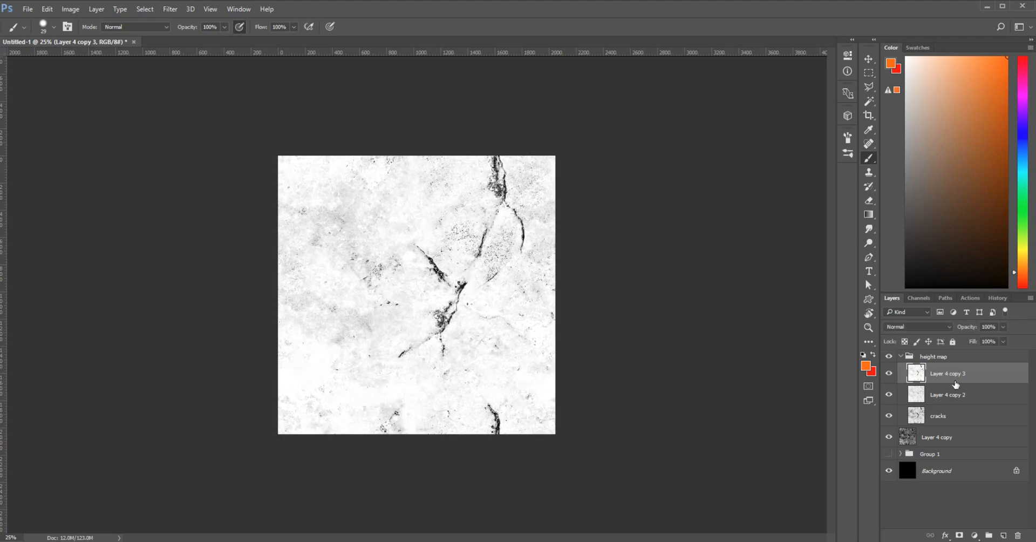
{"action": "left_click", "coordinate": [889, 376]}
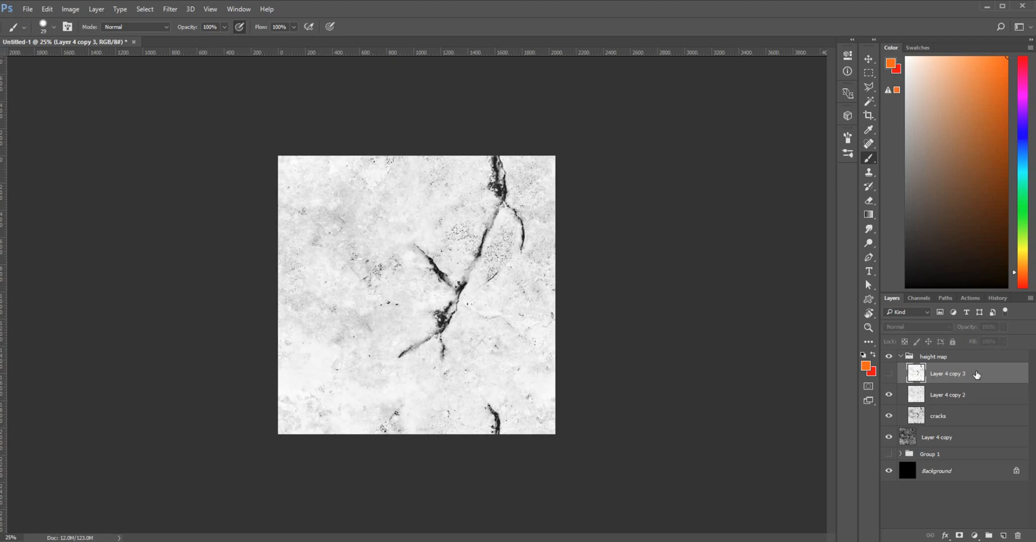
Delete and restore Layer 4 copy 3, then hide Layer 4 copy 3, Layer 4 copy 2 and cracks
{"action": "left_click_drag", "start_coordinate": [1027, 537], "coordinate": [1019, 536]}
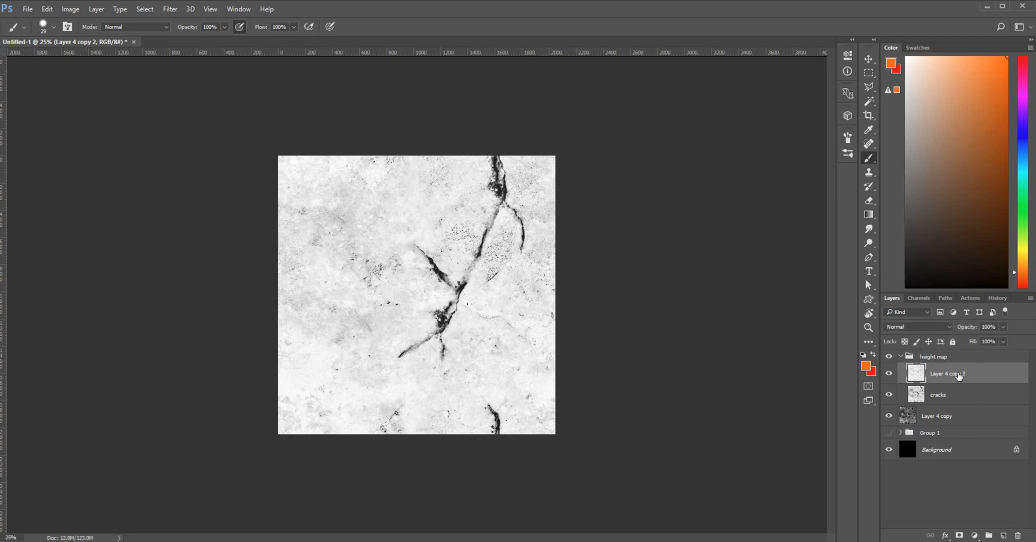
{"action": "key", "text": "ctrl+j"}
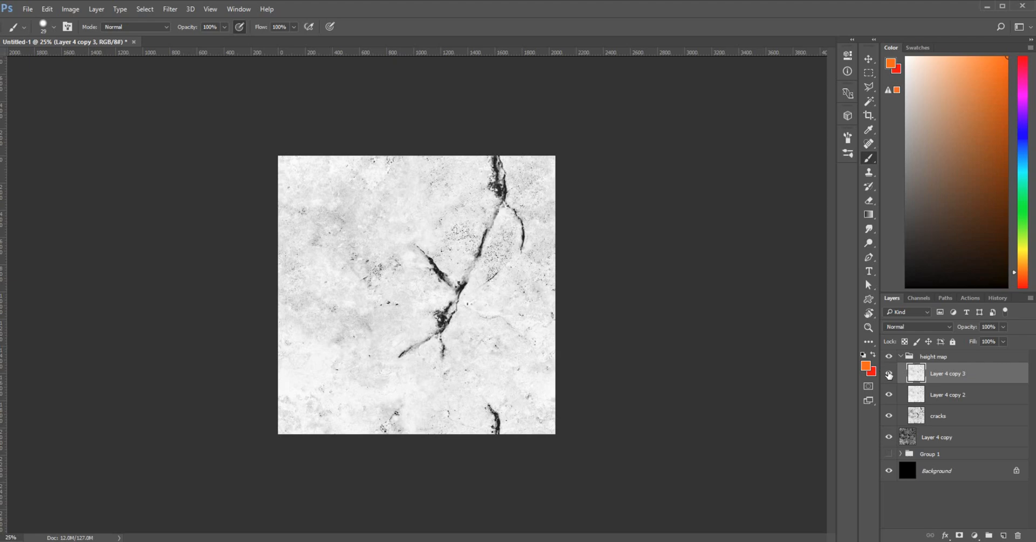
{"action": "left_click", "coordinate": [889, 374]}
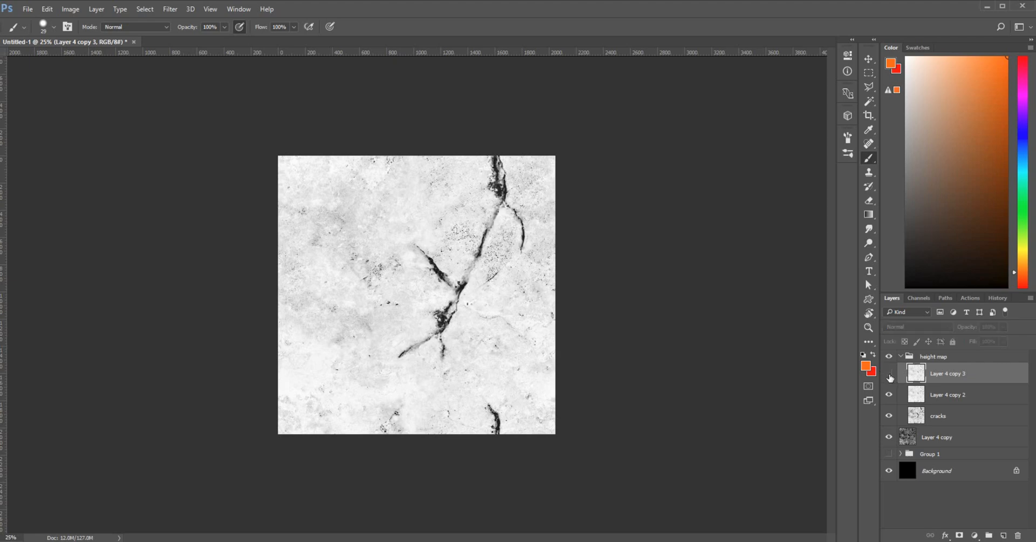
{"action": "left_click", "coordinate": [889, 375]}
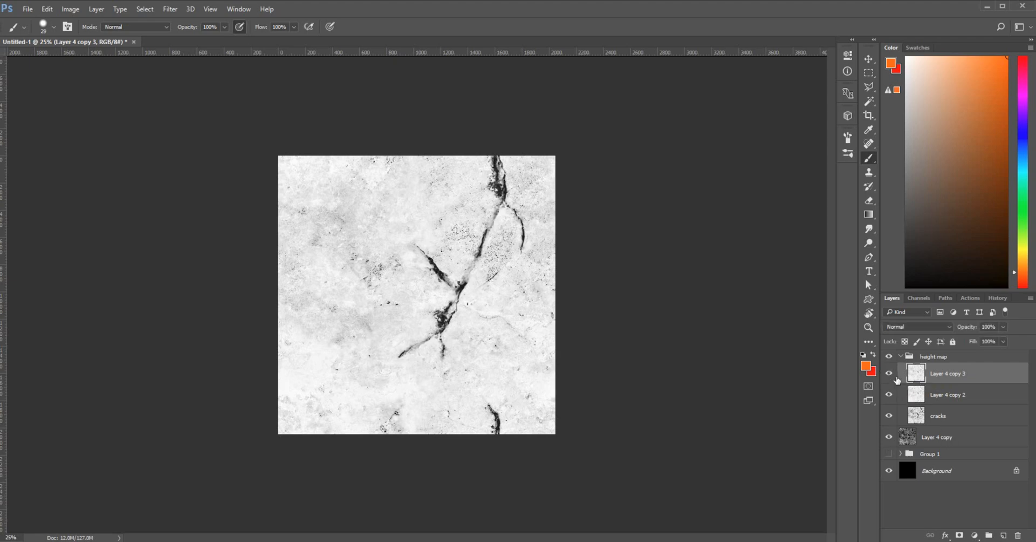
{"action": "left_click_drag", "start_coordinate": [889, 373], "coordinate": [890, 426]}
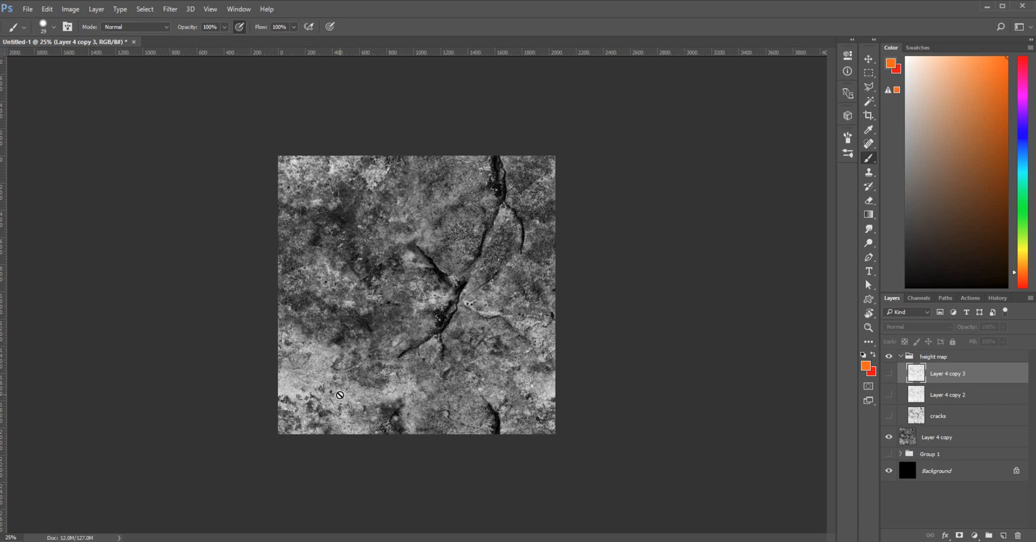
On Layer 4 copy, begin a Polygonal Lasso outline around the upper-left rock area
{"action": "left_click", "coordinate": [975, 441]}
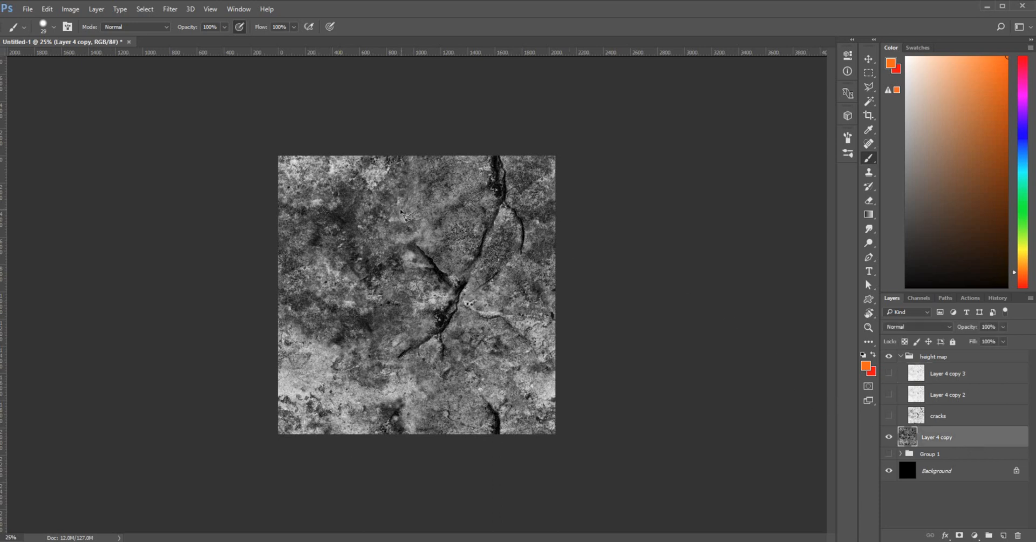
{"action": "key", "text": "l"}
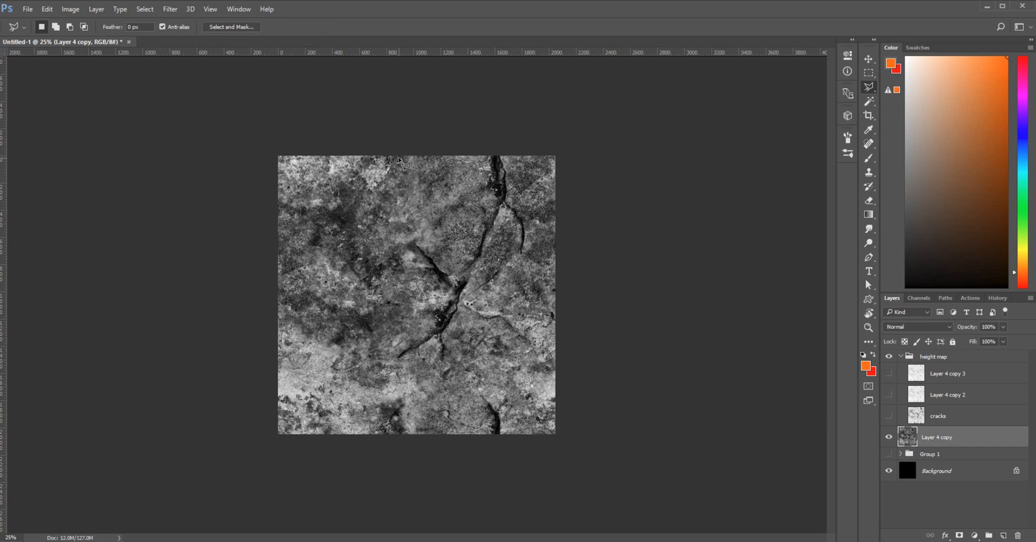
{"action": "left_click", "coordinate": [389, 146]}
{"action": "left_click", "coordinate": [391, 169]}
{"action": "left_click", "coordinate": [384, 190]}
{"action": "left_click", "coordinate": [365, 189]}
{"action": "left_click", "coordinate": [342, 189]}
{"action": "left_click", "coordinate": [342, 202]}
{"action": "left_click", "coordinate": [324, 205]}
{"action": "left_click", "coordinate": [314, 210]}
{"action": "left_click", "coordinate": [316, 222]}
{"action": "left_click", "coordinate": [310, 245]}
{"action": "left_click", "coordinate": [326, 251]}
{"action": "left_click", "coordinate": [343, 272]}
{"action": "left_click", "coordinate": [378, 295]}
{"action": "left_click", "coordinate": [377, 307]}
Continue the outline down the left side past the image edges and close it
{"action": "left_click", "coordinate": [352, 315]}
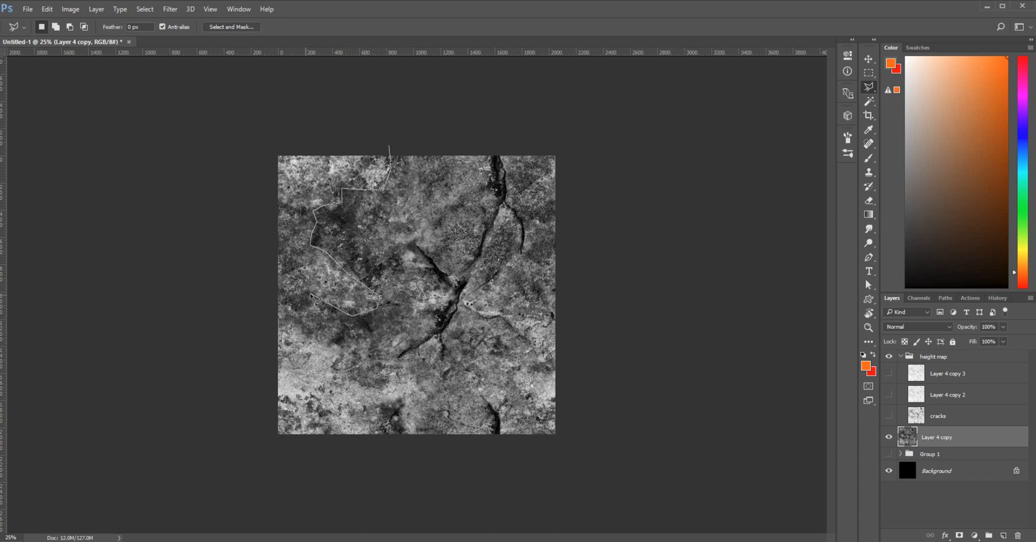
{"action": "left_click", "coordinate": [311, 294]}
{"action": "left_click", "coordinate": [289, 300]}
{"action": "left_click", "coordinate": [292, 325]}
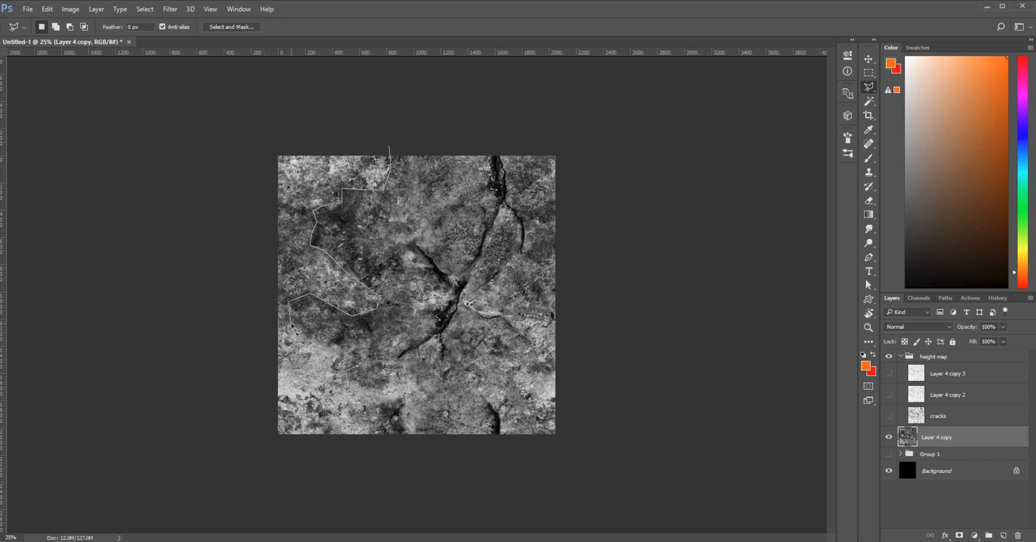
{"action": "left_click", "coordinate": [315, 346]}
{"action": "left_click", "coordinate": [337, 364]}
{"action": "left_click", "coordinate": [350, 375]}
{"action": "left_click", "coordinate": [376, 386]}
{"action": "left_click", "coordinate": [389, 379]}
{"action": "left_click", "coordinate": [422, 376]}
{"action": "left_click", "coordinate": [425, 397]}
{"action": "left_click", "coordinate": [381, 407]}
{"action": "key", "text": "BackSpace"}
{"action": "left_click", "coordinate": [419, 434]}
{"action": "left_click", "coordinate": [376, 445]}
{"action": "left_click", "coordinate": [268, 449]}
{"action": "left_click", "coordinate": [237, 421]}
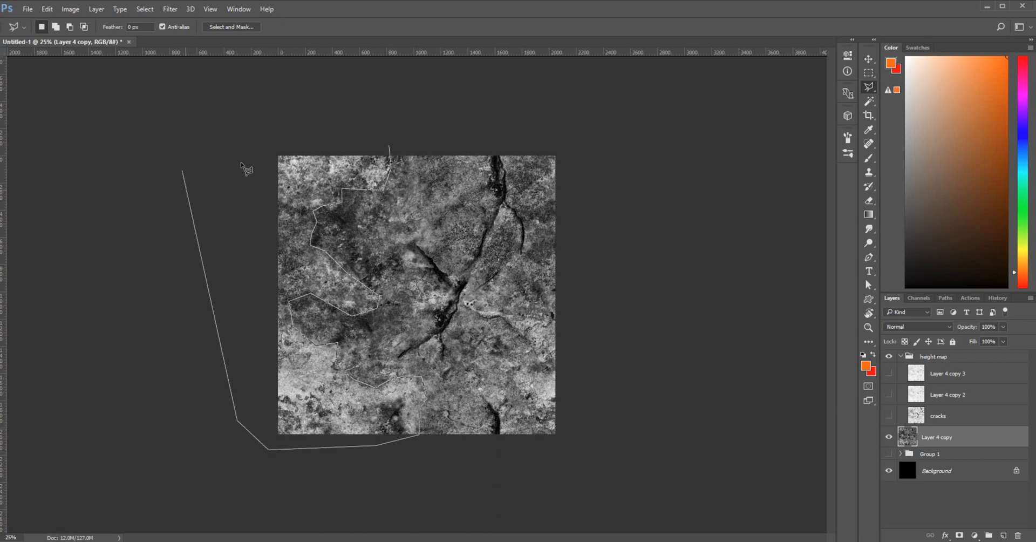
{"action": "left_click", "coordinate": [256, 139]}
{"action": "left_click", "coordinate": [327, 134]}
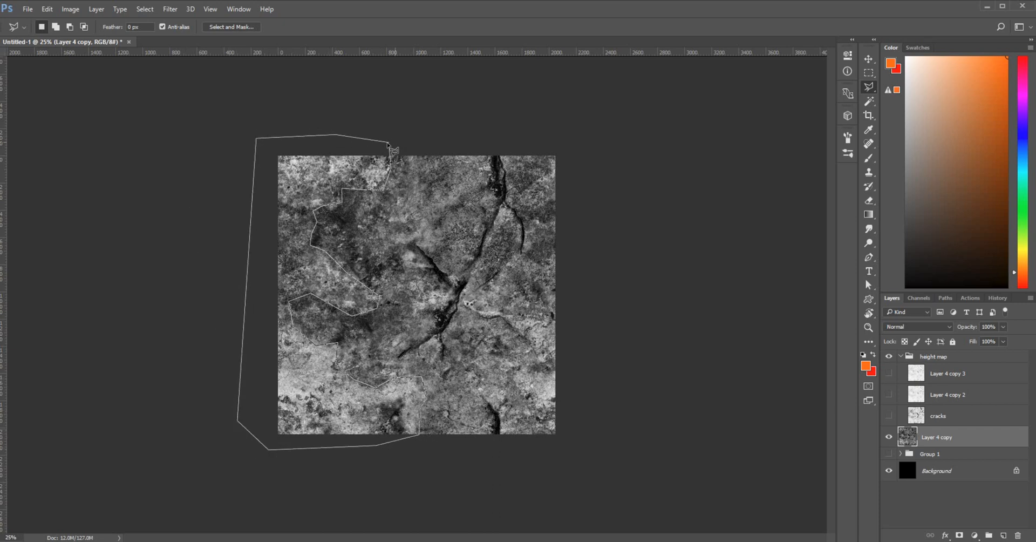
{"action": "left_click", "coordinate": [389, 144]}
Add the lower-right rock area to the selection and open Select and Mask
{"action": "key", "text": "shift"}
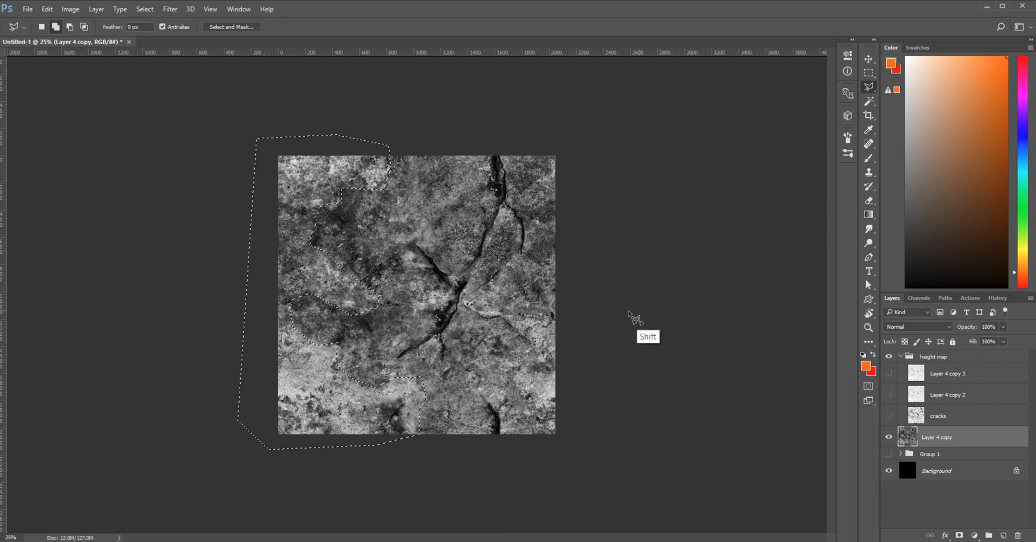
{"action": "left_click", "coordinate": [576, 319]}
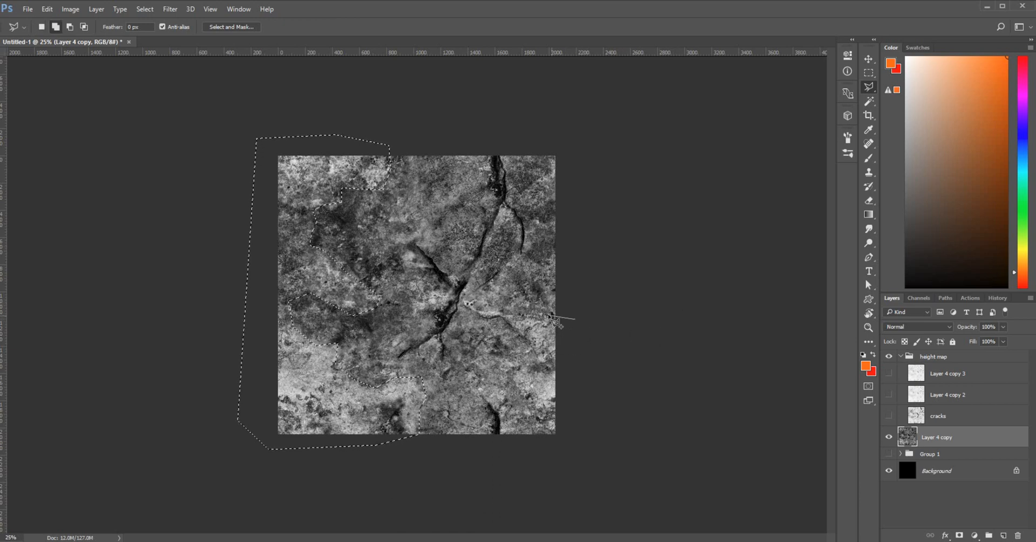
{"action": "left_click", "coordinate": [496, 315]}
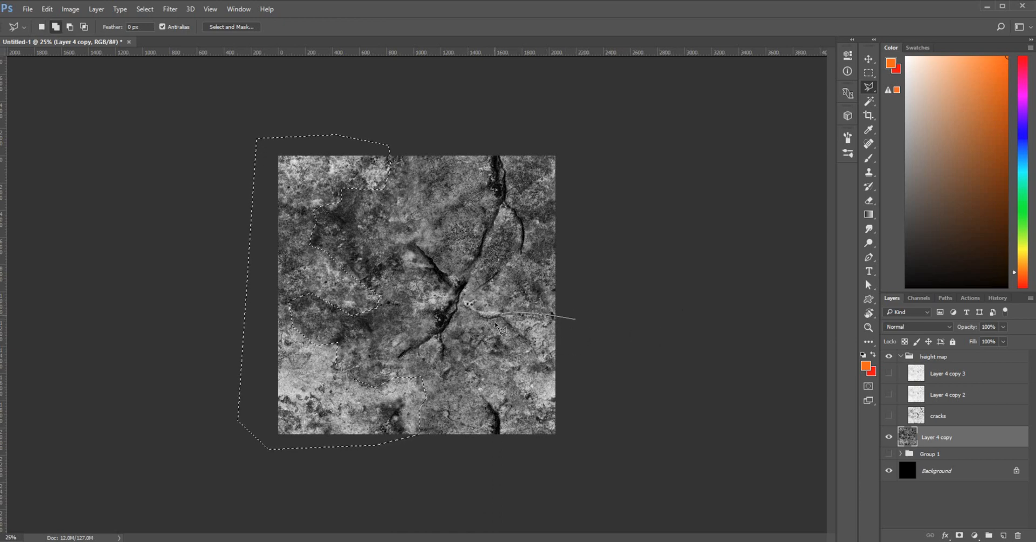
{"action": "left_click", "coordinate": [519, 348]}
{"action": "left_click", "coordinate": [508, 368]}
{"action": "left_click", "coordinate": [509, 384]}
{"action": "left_click", "coordinate": [538, 416]}
{"action": "left_click", "coordinate": [543, 442]}
{"action": "left_click", "coordinate": [576, 457]}
{"action": "left_click", "coordinate": [592, 429]}
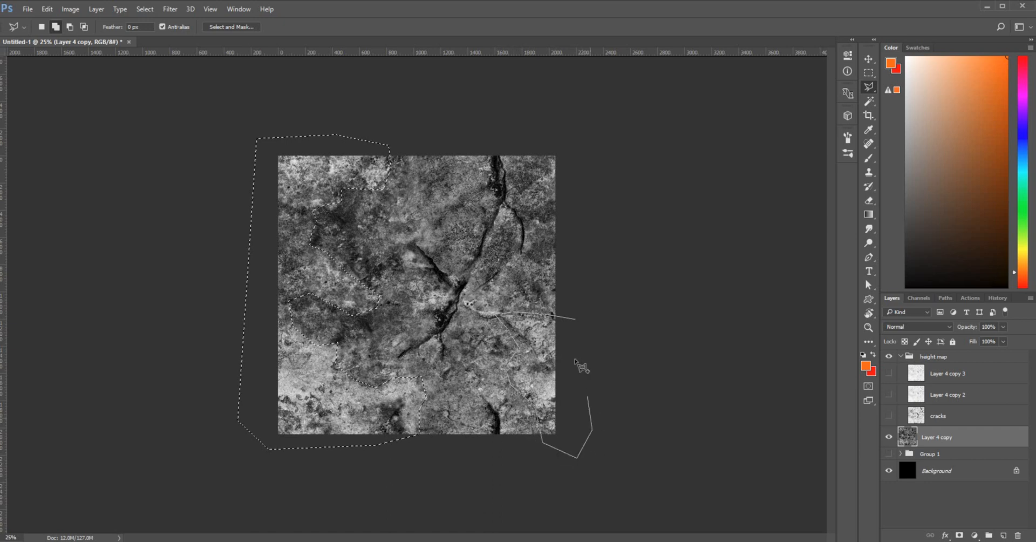
{"action": "left_click", "coordinate": [575, 319]}
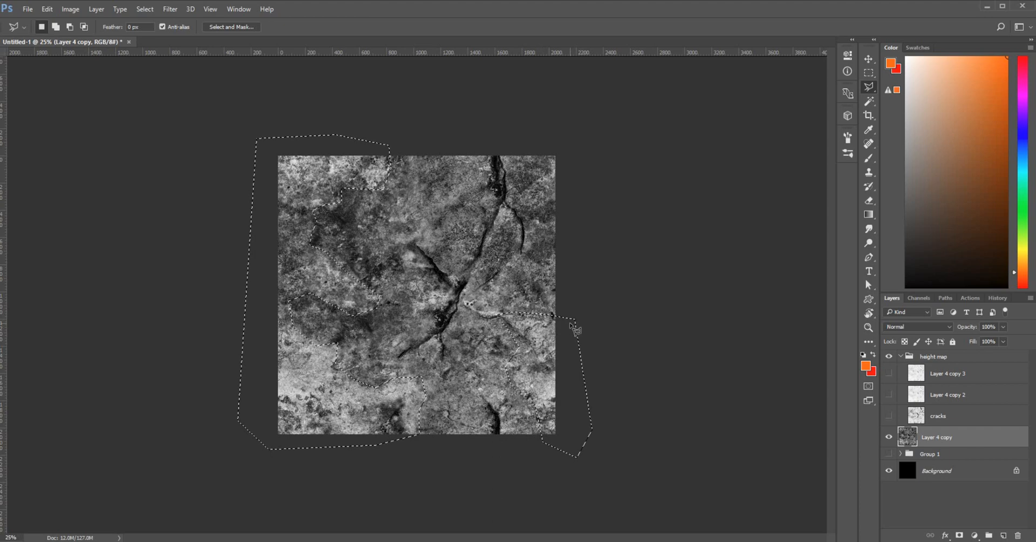
{"action": "left_click", "coordinate": [225, 27]}
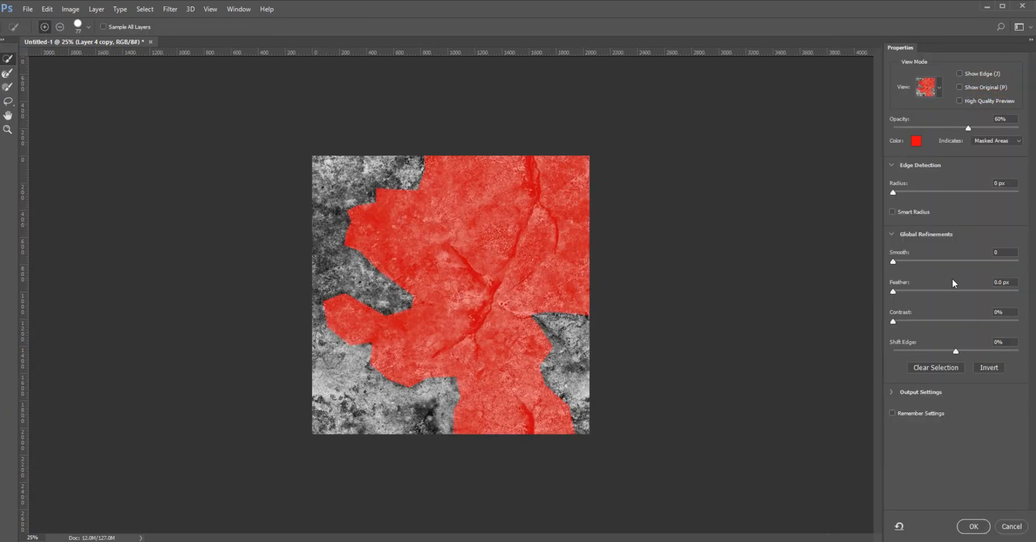
Refine the selection with Smooth 17 and a feather of about 94 px, and apply it
{"action": "left_click_drag", "start_coordinate": [892, 260], "coordinate": [950, 292]}
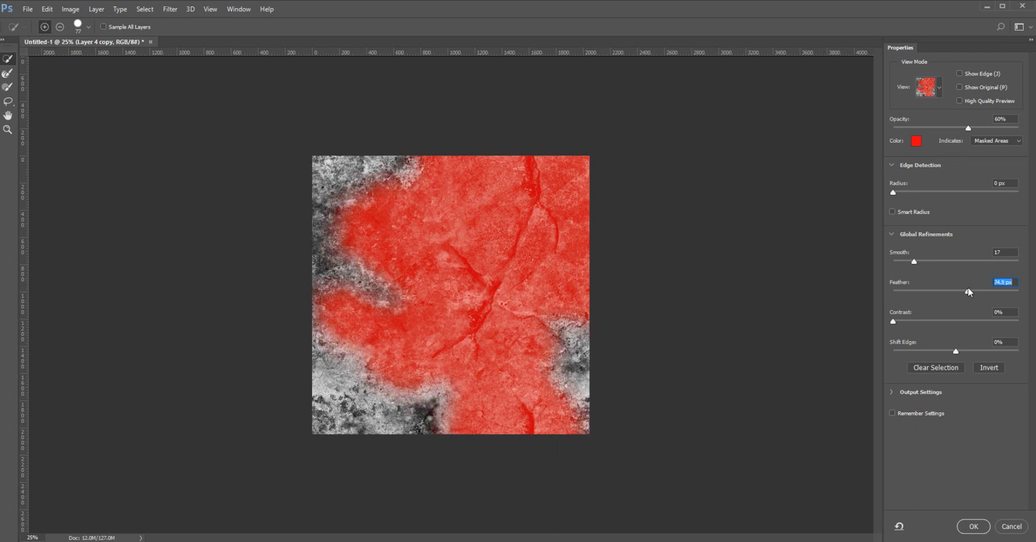
{"action": "left_click", "coordinate": [973, 526]}
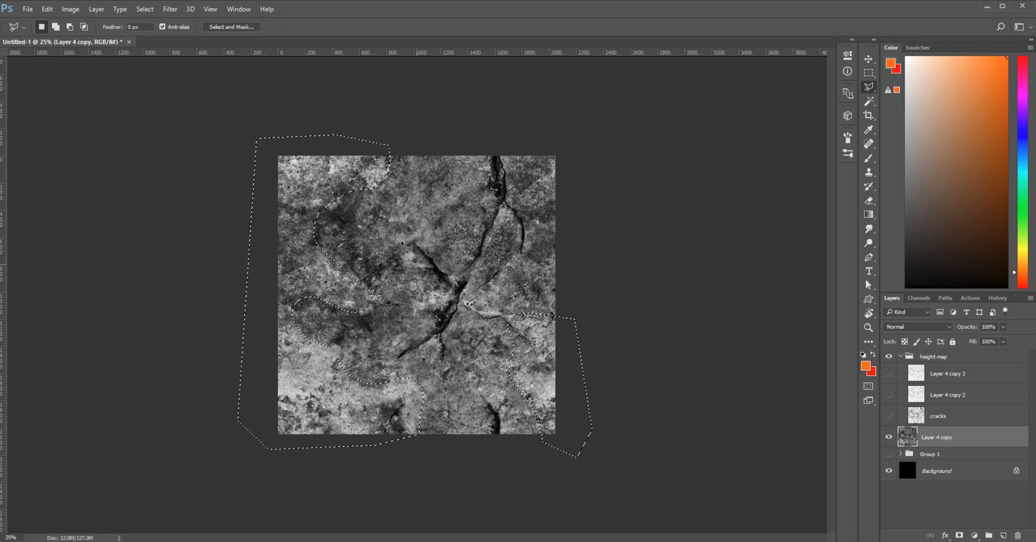
Show Layer 4 copy 3 and rename it 'high', then rename Layer 4 copy 2 'med'
{"action": "left_click", "coordinate": [968, 377]}
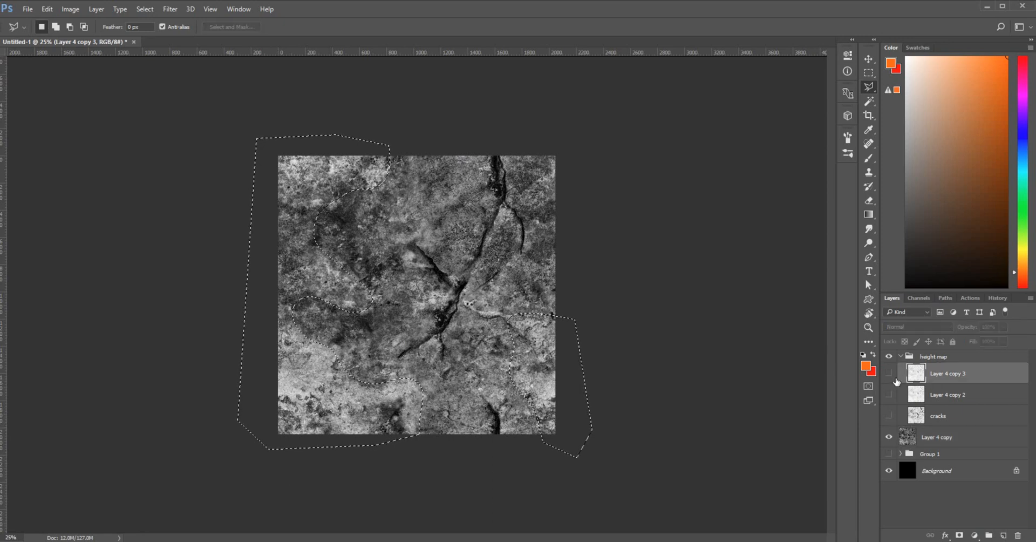
{"action": "left_click", "coordinate": [888, 373]}
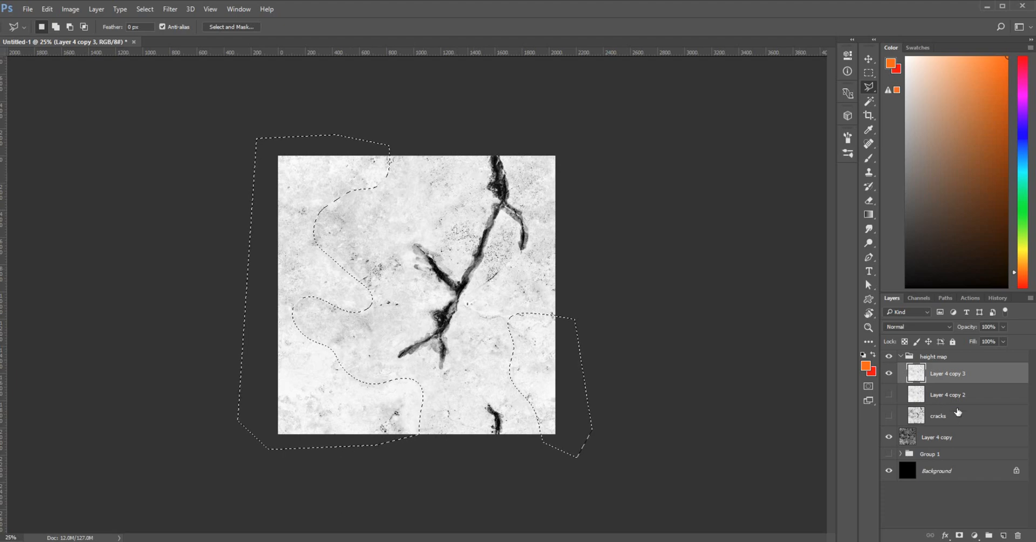
{"action": "double_click", "coordinate": [952, 373]}
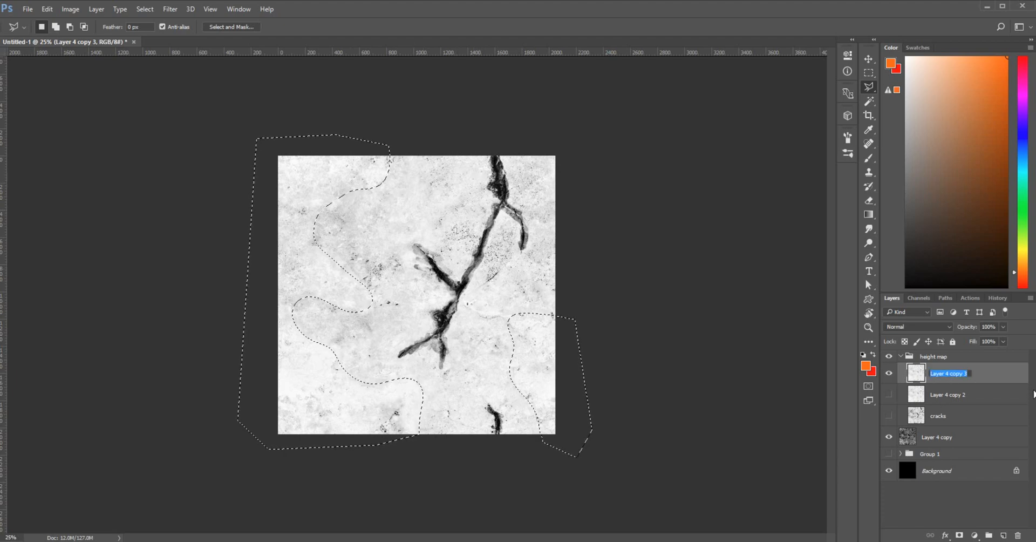
{"action": "type", "text": "high"}
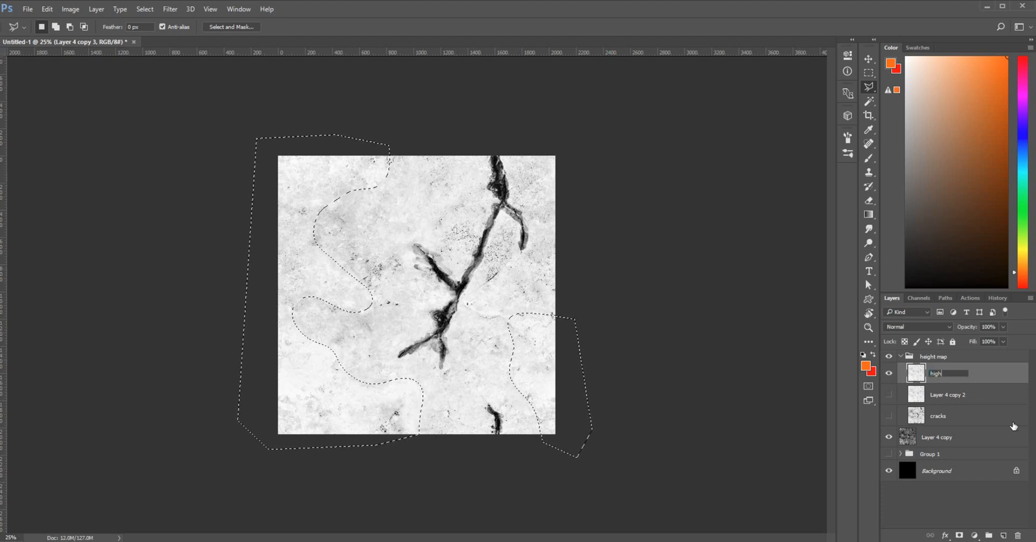
{"action": "key", "text": "Tab"}
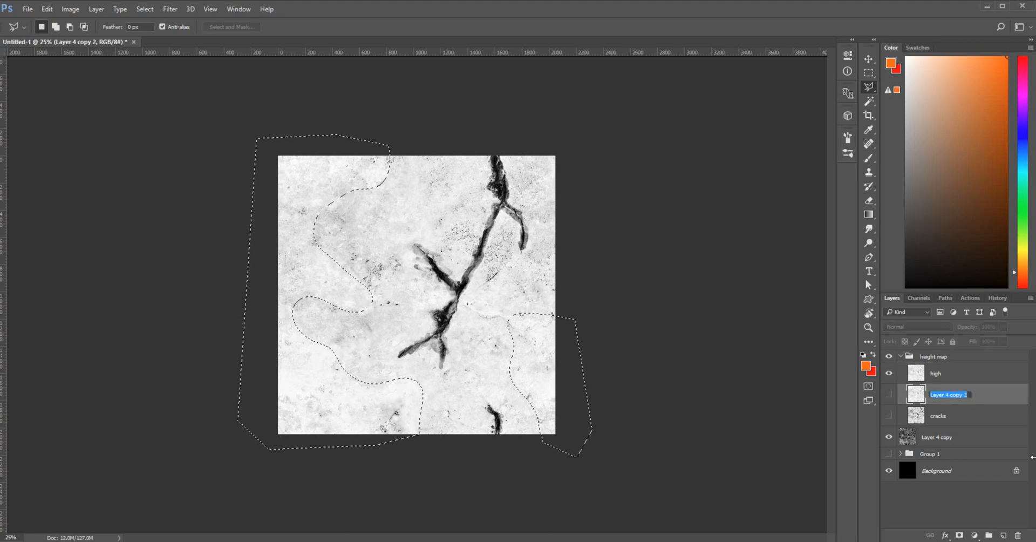
{"action": "type", "text": "med"}
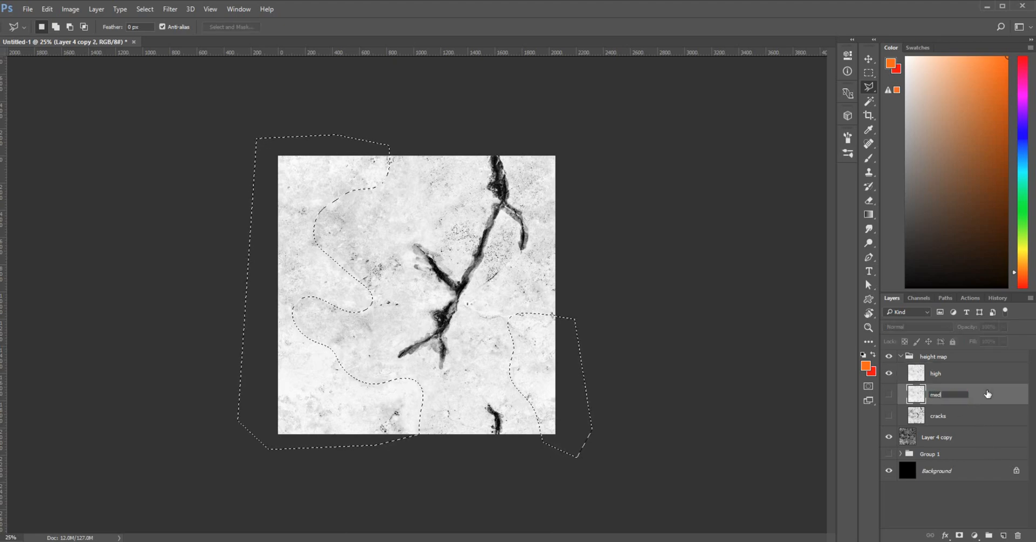
{"action": "key", "text": "Return"}
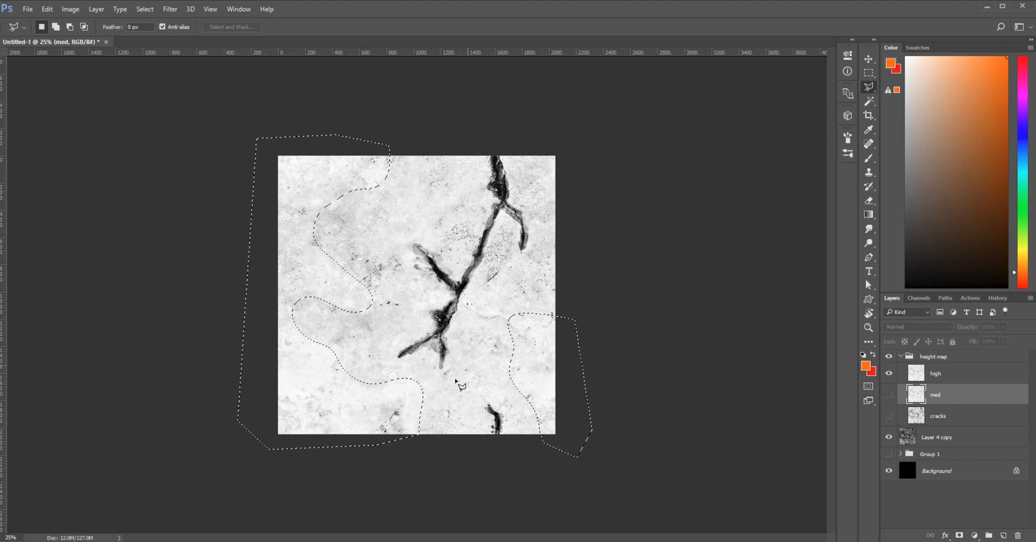
Add a layer mask from the feathered selection to the high layer
{"action": "left_click", "coordinate": [889, 395]}
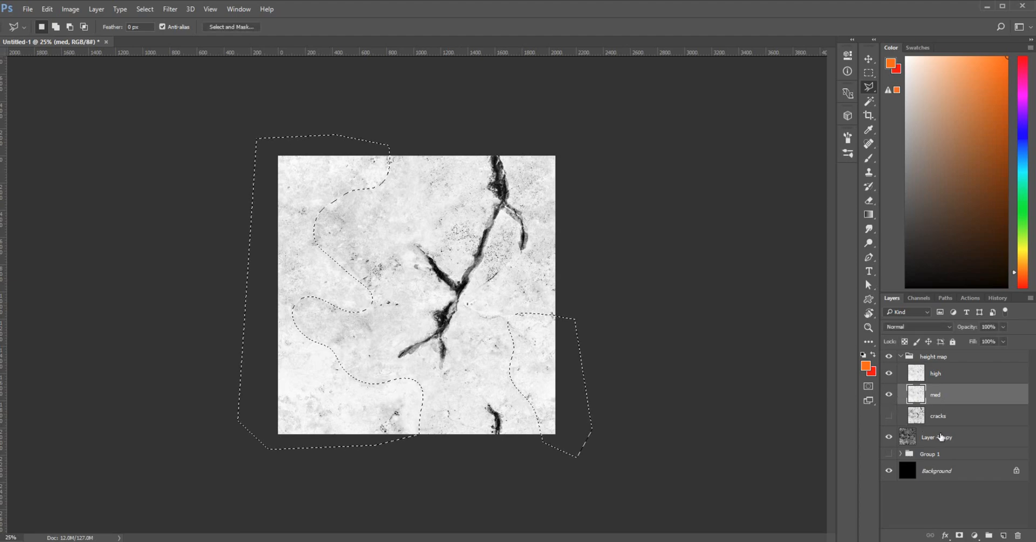
{"action": "left_click", "coordinate": [948, 377]}
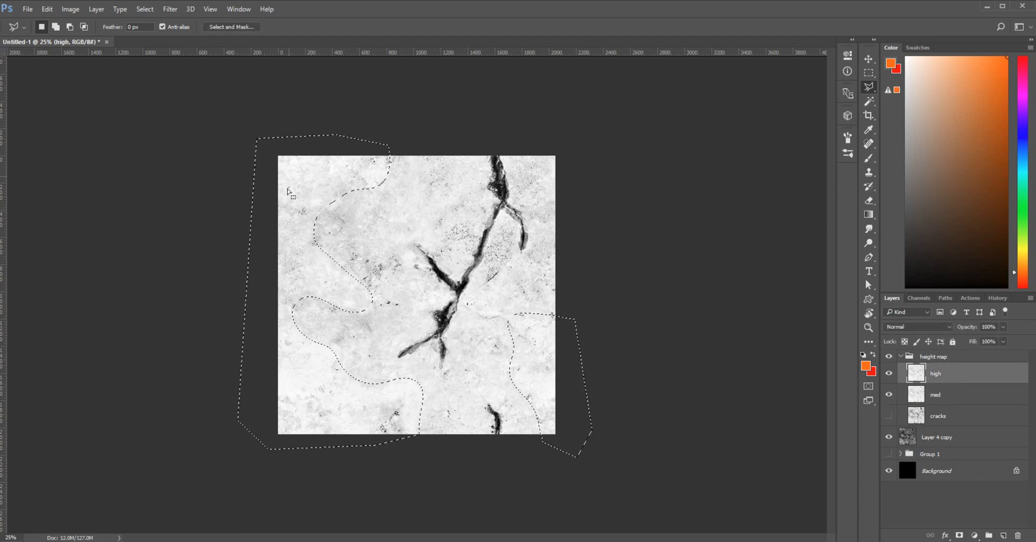
{"action": "left_click", "coordinate": [960, 535]}
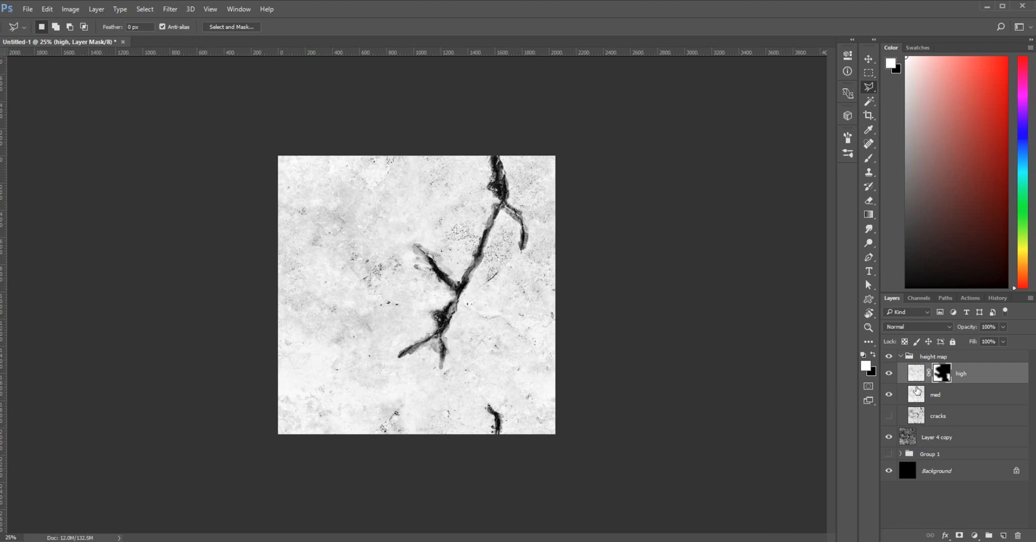
Toggle med and cracks visibility to compare the masked result, leaving both hidden, and zoom in
{"action": "left_click", "coordinate": [889, 395]}
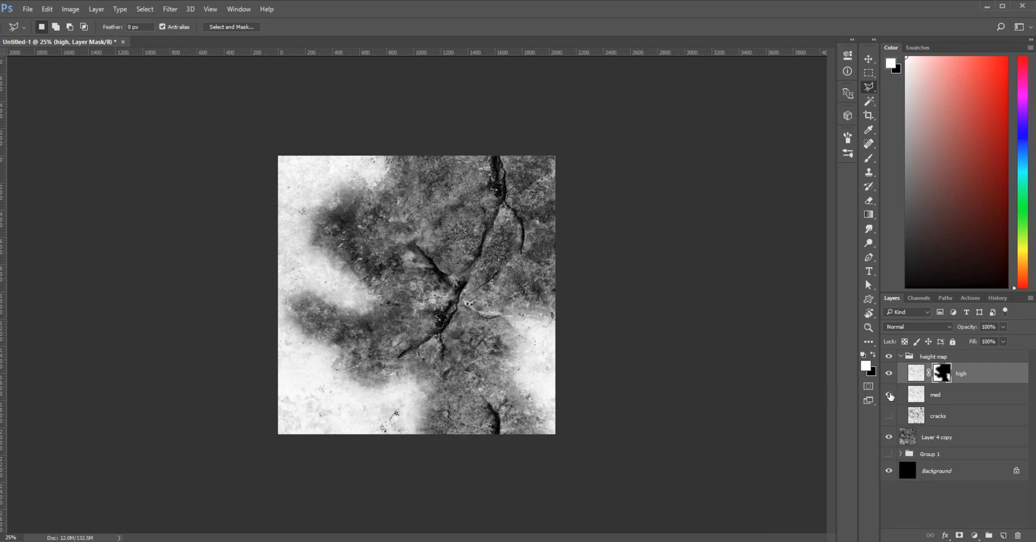
{"action": "left_click", "coordinate": [889, 395]}
{"action": "left_click", "coordinate": [890, 395]}
{"action": "left_click", "coordinate": [890, 395]}
{"action": "left_click", "coordinate": [889, 395]}
{"action": "left_click", "coordinate": [889, 418]}
{"action": "left_click", "coordinate": [890, 418]}
{"action": "key", "text": "ctrl+plus"}
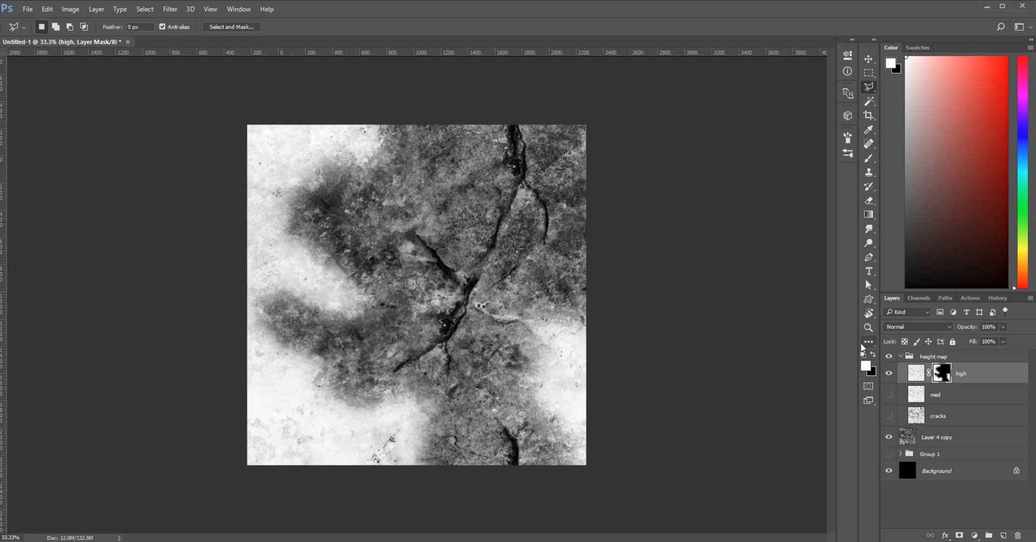
Open and close the high layer mask's refinement view unchanged, then switch to the Brush tool
{"action": "double_click", "coordinate": [945, 376]}
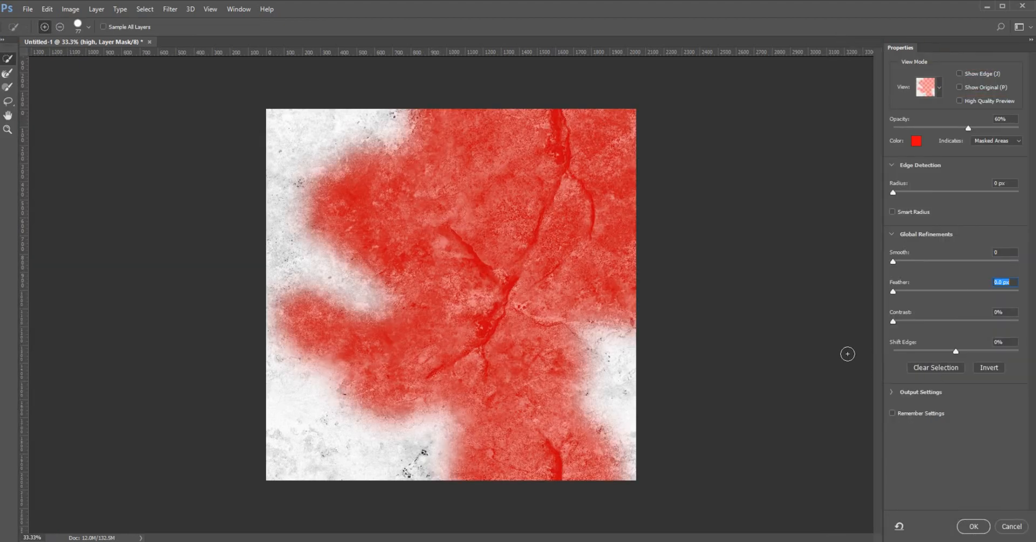
{"action": "left_click", "coordinate": [1011, 526]}
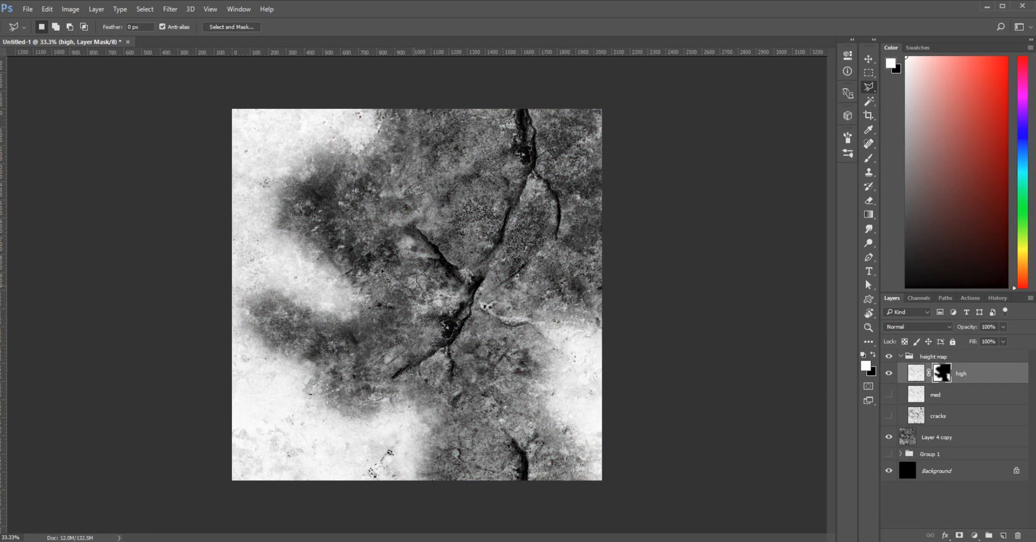
{"action": "key", "text": "b"}
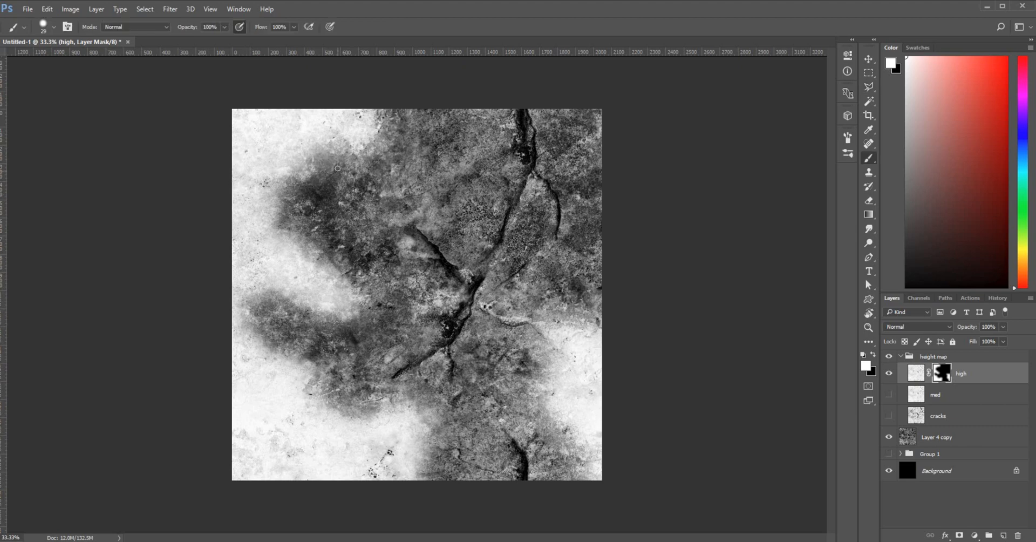
Turn on brush scattering, set the brush to 91 px with 13% hardness, and paint one mask stroke
{"action": "left_click", "coordinate": [848, 138]}
{"action": "left_click", "coordinate": [650, 183]}
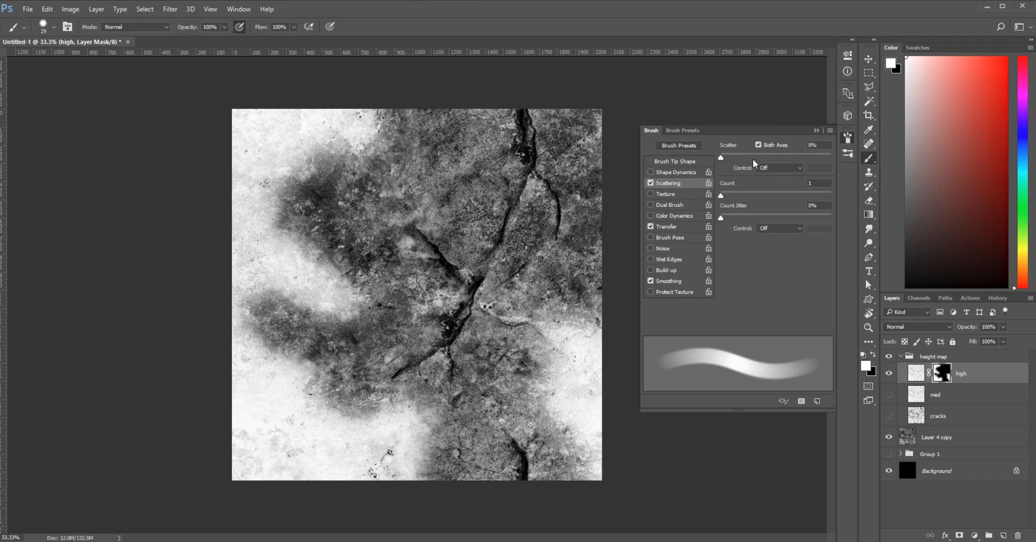
{"action": "left_click_drag", "start_coordinate": [753, 158], "coordinate": [748, 156]}
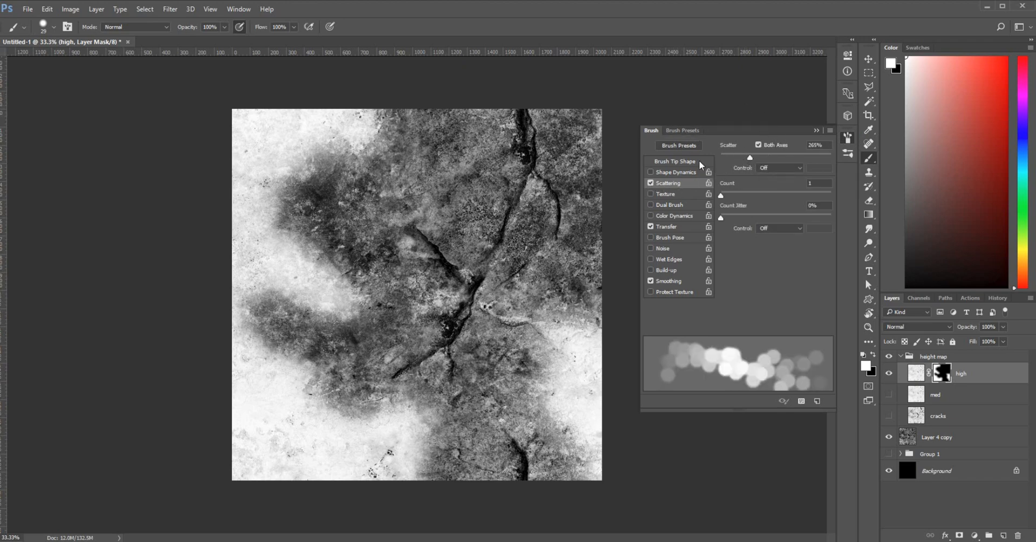
{"action": "right_click", "coordinate": [436, 303]}
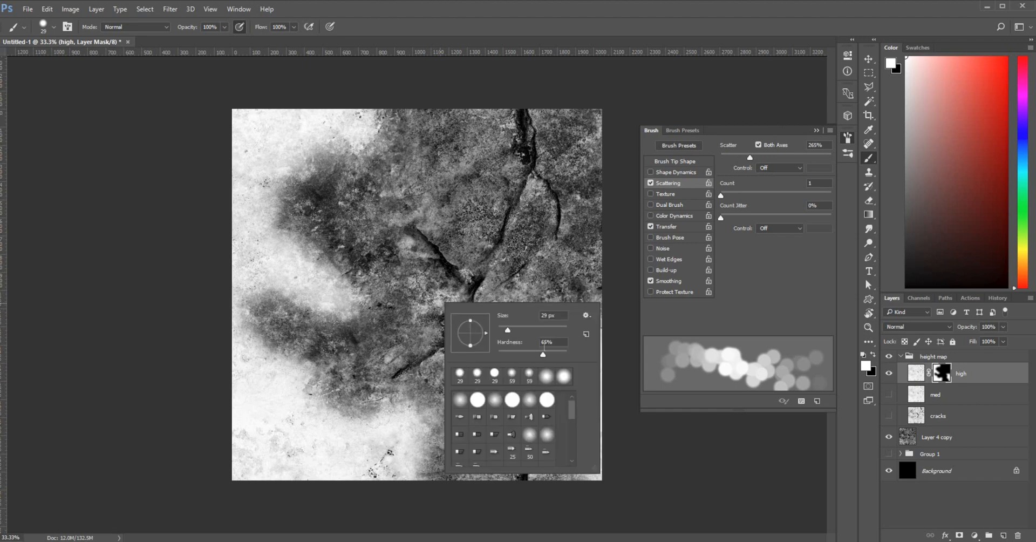
{"action": "left_click_drag", "start_coordinate": [524, 350], "coordinate": [518, 351]}
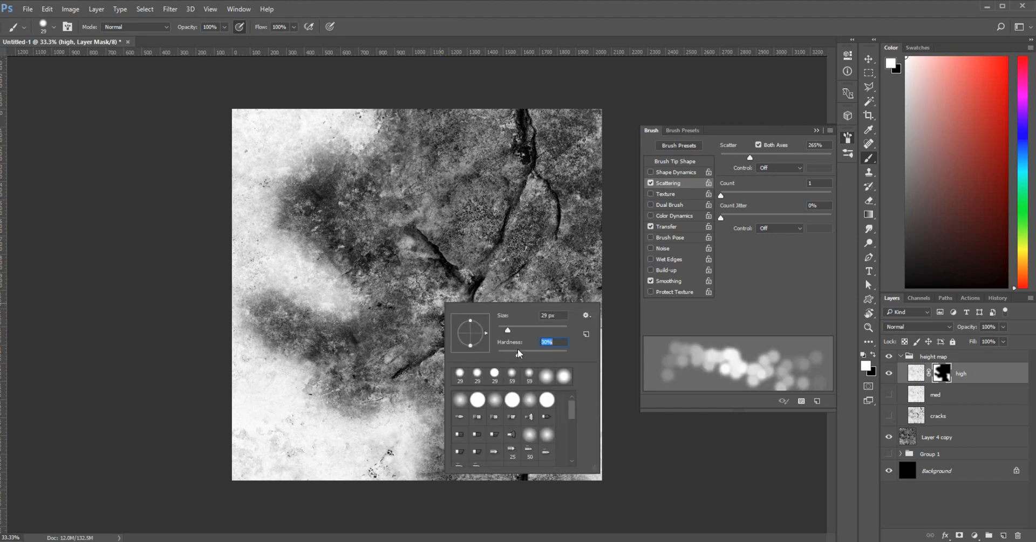
{"action": "left_click", "coordinate": [516, 326]}
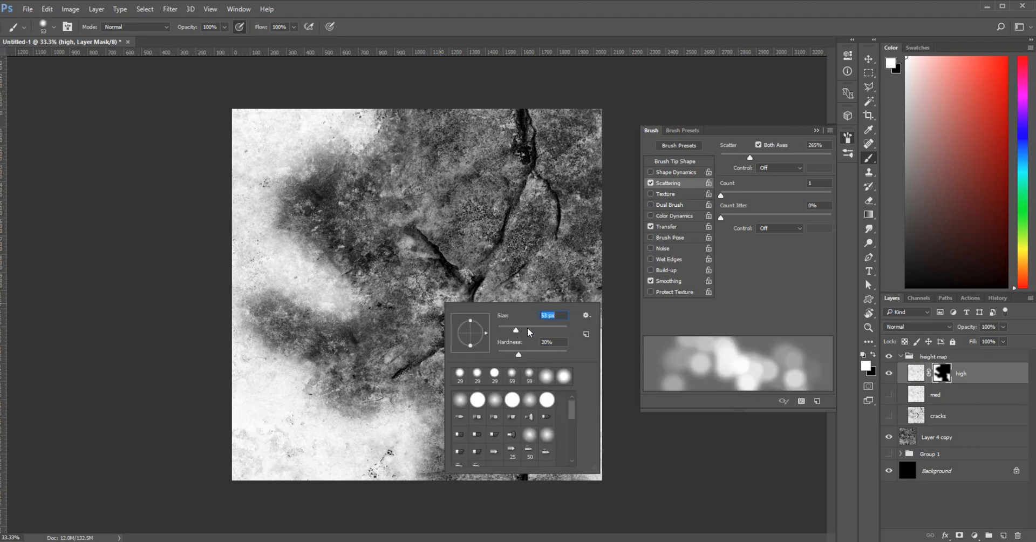
{"action": "left_click", "coordinate": [529, 326]}
{"action": "left_click", "coordinate": [507, 351]}
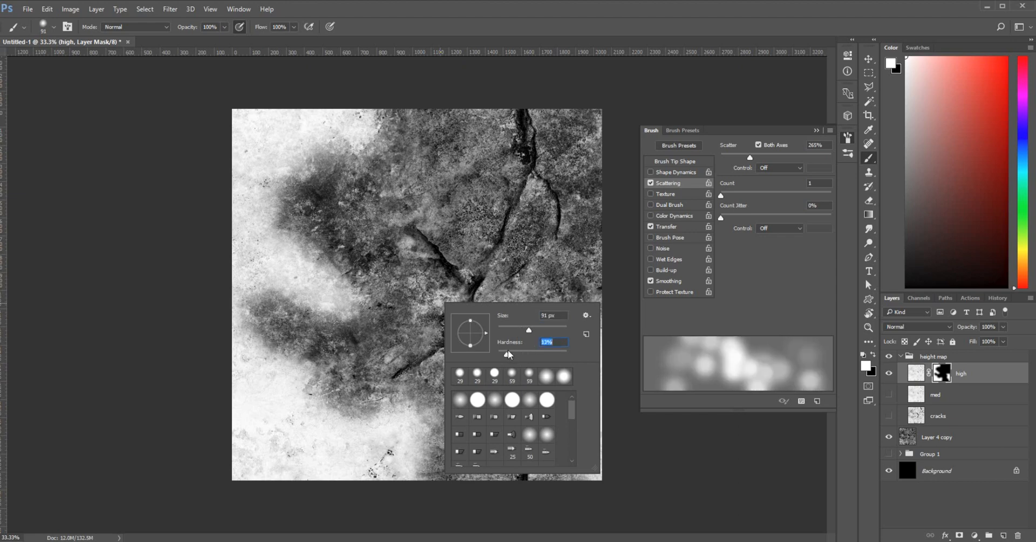
{"action": "left_click", "coordinate": [483, 11]}
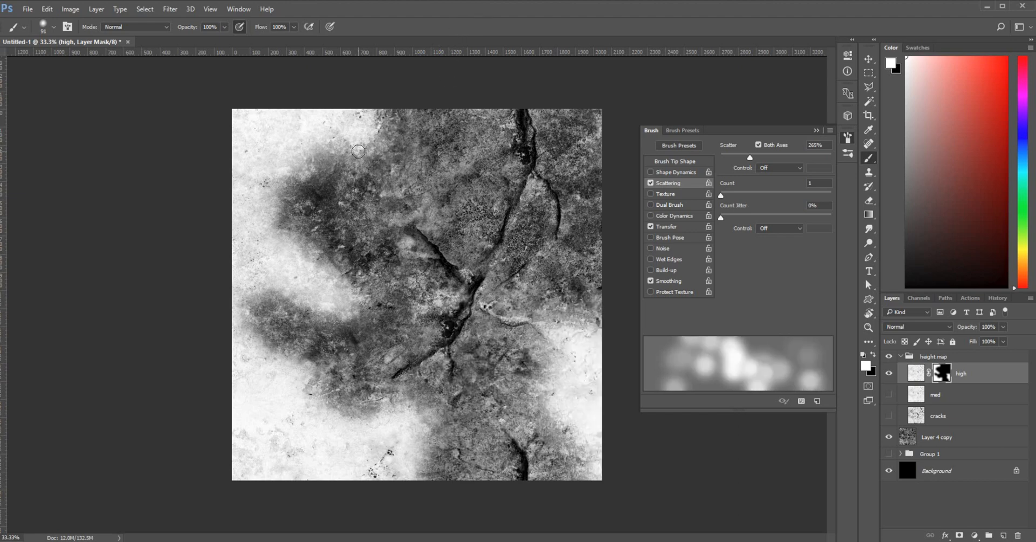
{"action": "left_click_drag", "start_coordinate": [358, 152], "coordinate": [393, 150]}
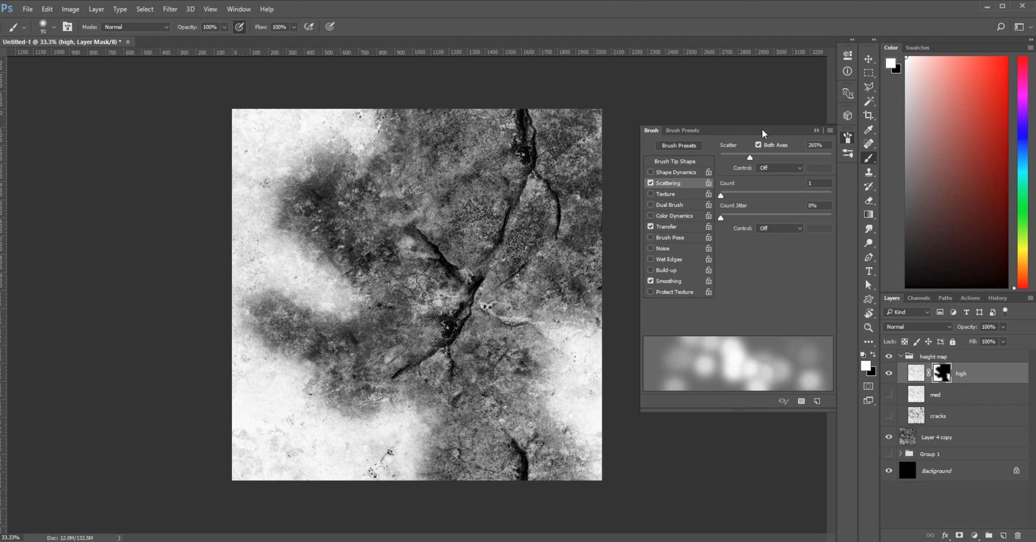
Switch to a bristle brush preset with Scattering enabled at 98%
{"action": "left_click", "coordinate": [845, 153]}
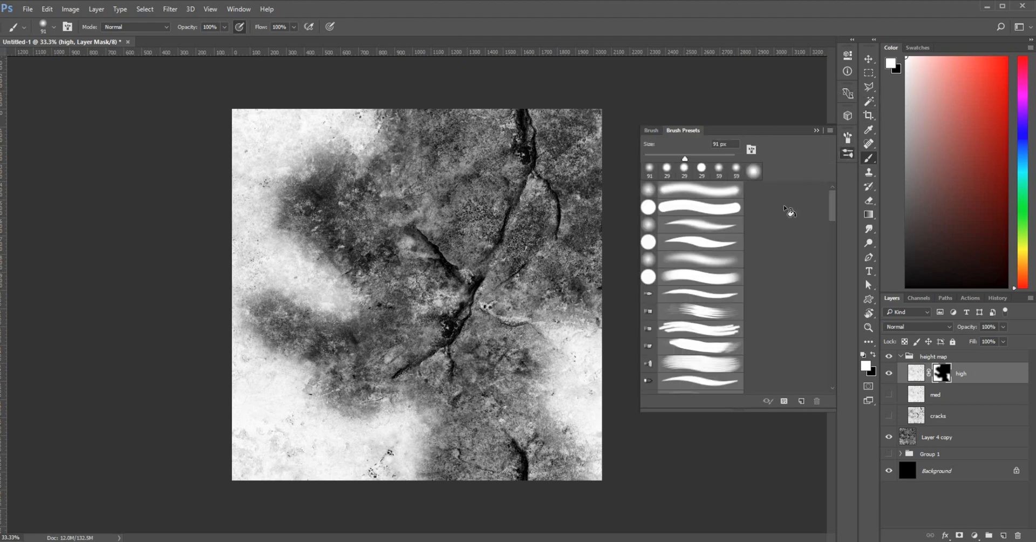
{"action": "left_click", "coordinate": [650, 366]}
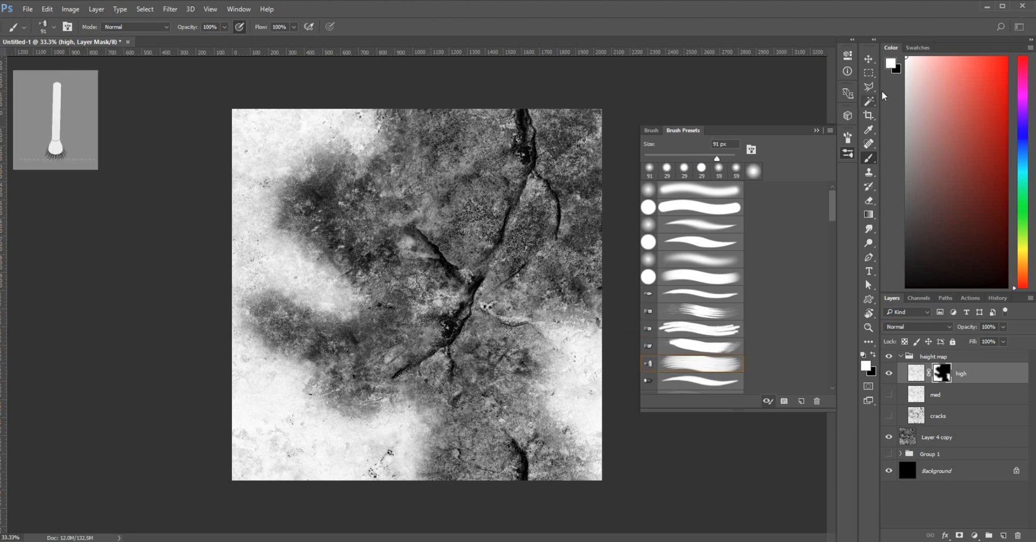
{"action": "left_click", "coordinate": [848, 137]}
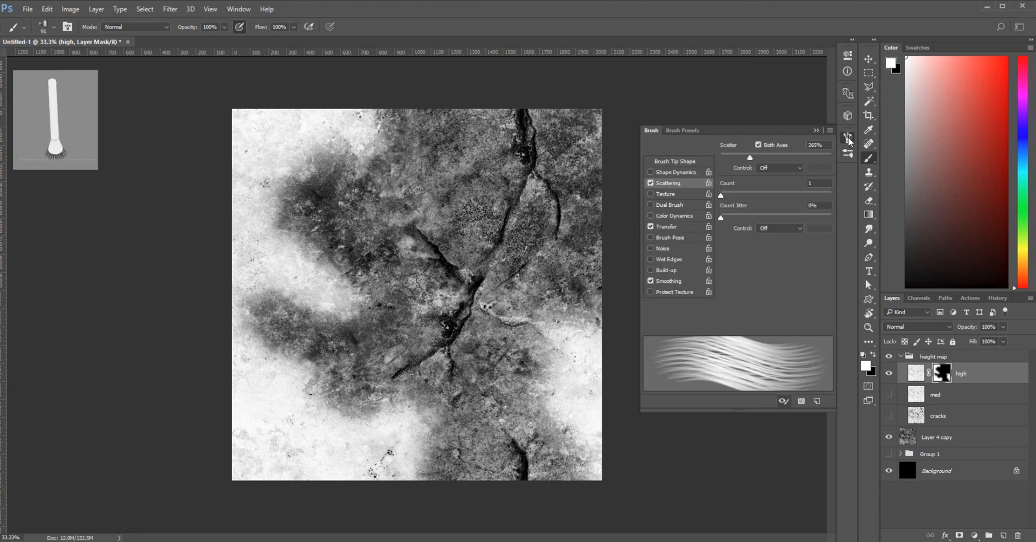
{"action": "left_click", "coordinate": [651, 184]}
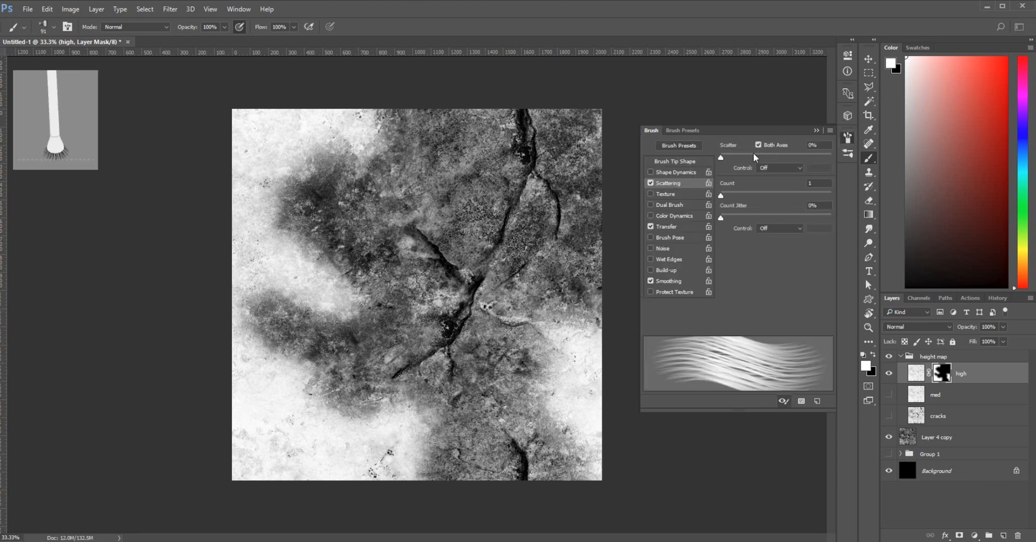
{"action": "left_click", "coordinate": [751, 154]}
{"action": "left_click", "coordinate": [740, 156]}
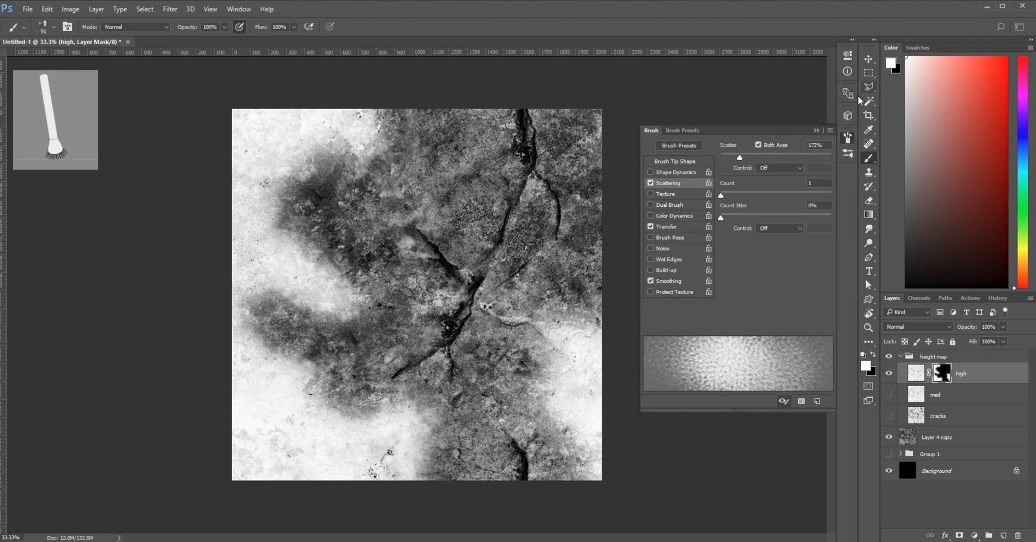
{"action": "left_click", "coordinate": [732, 156]}
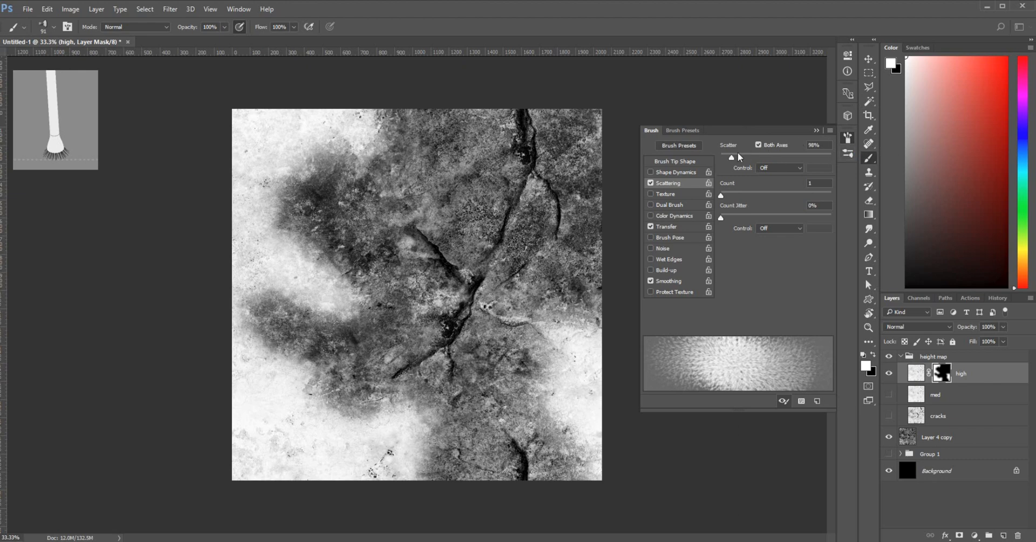
{"action": "left_click", "coordinate": [814, 129]}
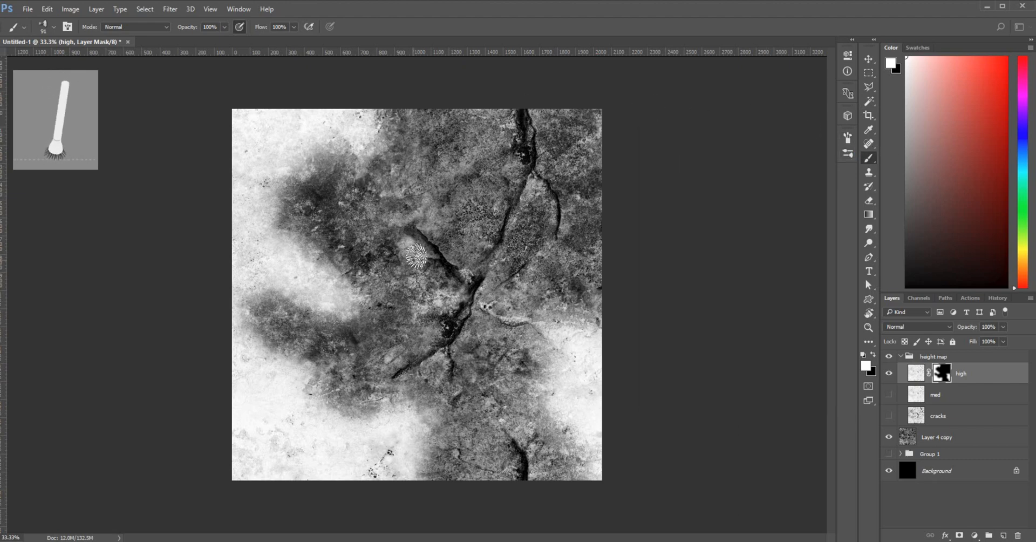
Shrink the bristle brush to 35 px
{"action": "right_click", "coordinate": [421, 257]}
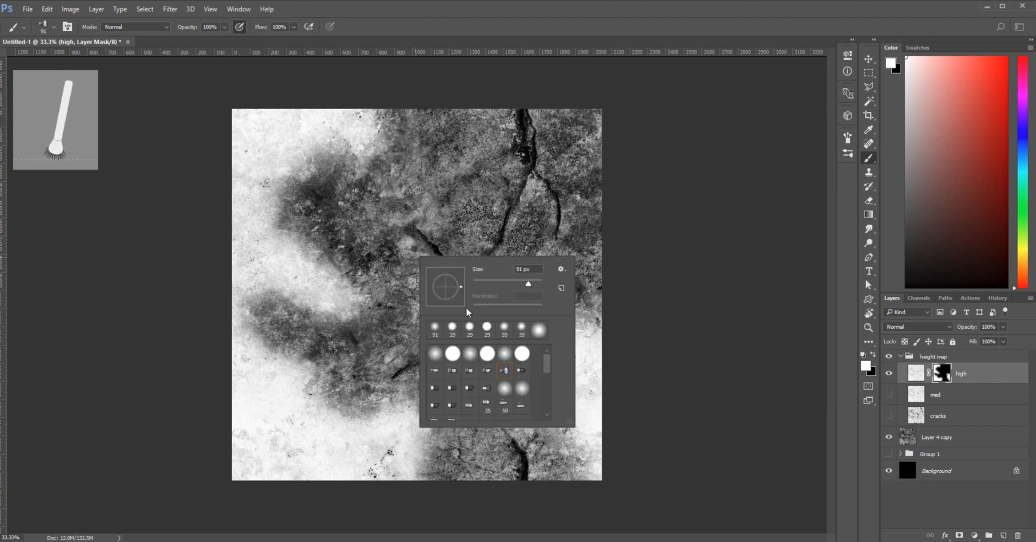
{"action": "left_click", "coordinate": [494, 281]}
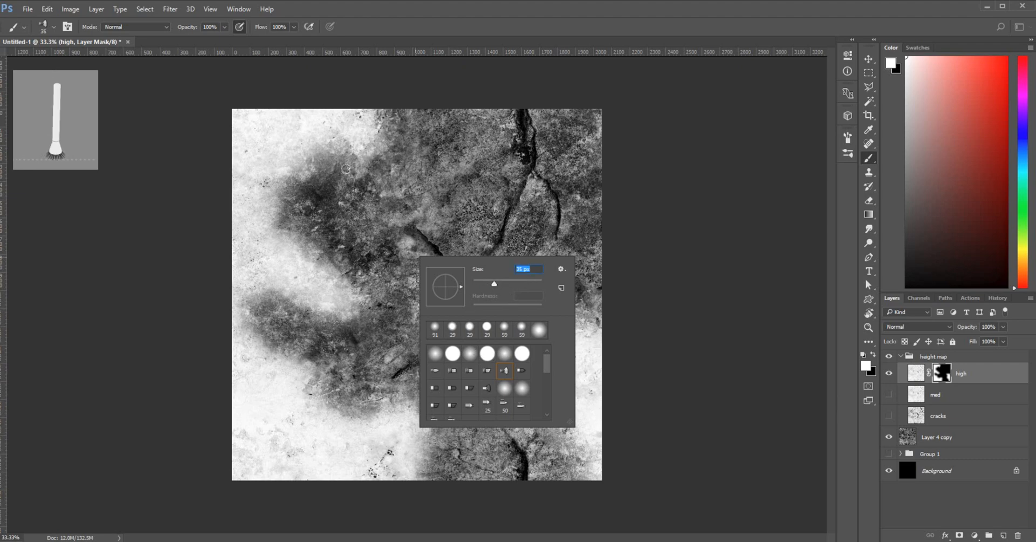
{"action": "left_click", "coordinate": [365, 175]}
Paint scattered white strokes on the high mask around the upper-left dark patch edges
{"action": "mouse_move", "coordinate": [365, 174]}
{"action": "left_mouse_down"}
{"action": "mouse_move", "coordinate": [357, 155]}
{"action": "mouse_move", "coordinate": [372, 179]}
{"action": "mouse_move", "coordinate": [362, 173]}
{"action": "mouse_move", "coordinate": [378, 142]}
{"action": "mouse_move", "coordinate": [399, 153]}
{"action": "mouse_move", "coordinate": [384, 124]}
{"action": "left_mouse_up"}
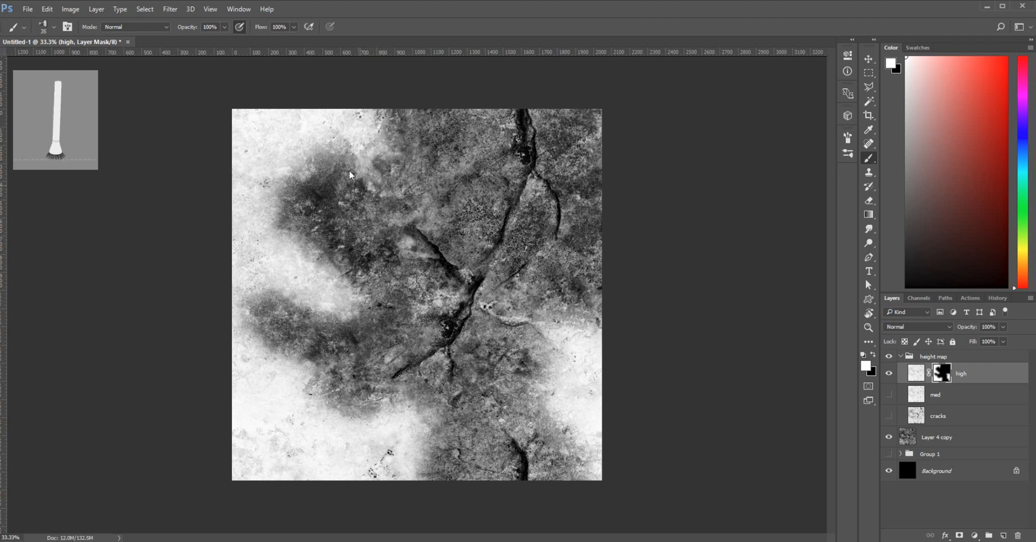
{"action": "mouse_move", "coordinate": [349, 156]}
{"action": "left_mouse_down"}
{"action": "mouse_move", "coordinate": [319, 158]}
{"action": "mouse_move", "coordinate": [337, 164]}
{"action": "mouse_move", "coordinate": [319, 182]}
{"action": "mouse_move", "coordinate": [316, 167]}
{"action": "mouse_move", "coordinate": [308, 182]}
{"action": "mouse_move", "coordinate": [303, 172]}
{"action": "mouse_move", "coordinate": [310, 197]}
{"action": "mouse_move", "coordinate": [296, 179]}
{"action": "mouse_move", "coordinate": [276, 198]}
{"action": "mouse_move", "coordinate": [297, 205]}
{"action": "mouse_move", "coordinate": [270, 210]}
{"action": "mouse_move", "coordinate": [289, 210]}
{"action": "mouse_move", "coordinate": [288, 220]}
{"action": "mouse_move", "coordinate": [283, 205]}
{"action": "mouse_move", "coordinate": [270, 223]}
{"action": "mouse_move", "coordinate": [288, 224]}
{"action": "mouse_move", "coordinate": [262, 201]}
{"action": "mouse_move", "coordinate": [274, 235]}
{"action": "mouse_move", "coordinate": [297, 239]}
{"action": "mouse_move", "coordinate": [287, 227]}
{"action": "mouse_move", "coordinate": [305, 253]}
{"action": "left_mouse_up"}
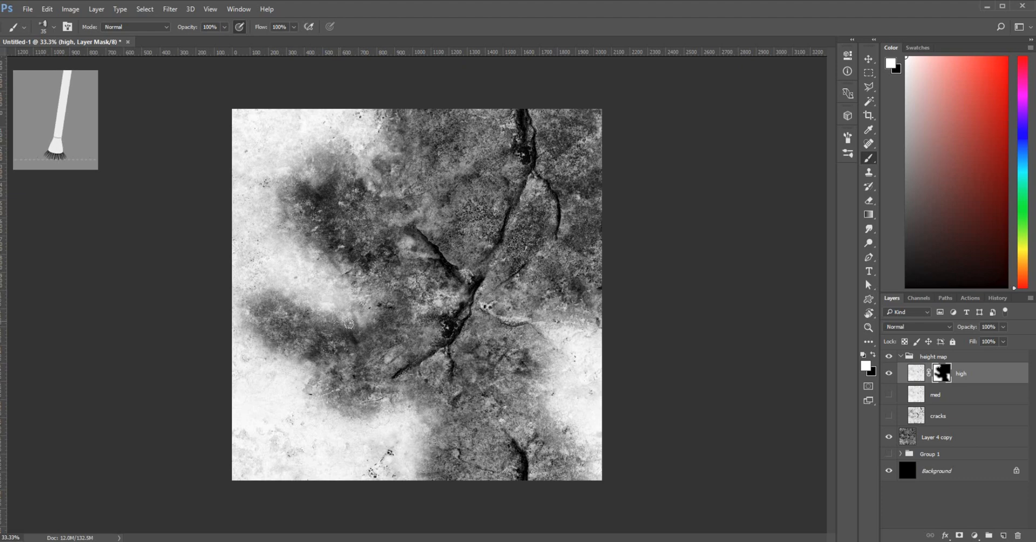
{"action": "mouse_move", "coordinate": [252, 293]}
{"action": "left_mouse_down"}
{"action": "mouse_move", "coordinate": [250, 310]}
{"action": "mouse_move", "coordinate": [296, 371]}
{"action": "mouse_move", "coordinate": [335, 357]}
{"action": "mouse_move", "coordinate": [292, 358]}
{"action": "mouse_move", "coordinate": [354, 359]}
{"action": "mouse_move", "coordinate": [318, 360]}
{"action": "left_mouse_up"}
{"action": "mouse_move", "coordinate": [309, 243]}
{"action": "left_mouse_down"}
{"action": "mouse_move", "coordinate": [355, 243]}
{"action": "mouse_move", "coordinate": [349, 335]}
{"action": "mouse_move", "coordinate": [366, 318]}
{"action": "mouse_move", "coordinate": [394, 319]}
{"action": "mouse_move", "coordinate": [348, 334]}
{"action": "left_mouse_up"}
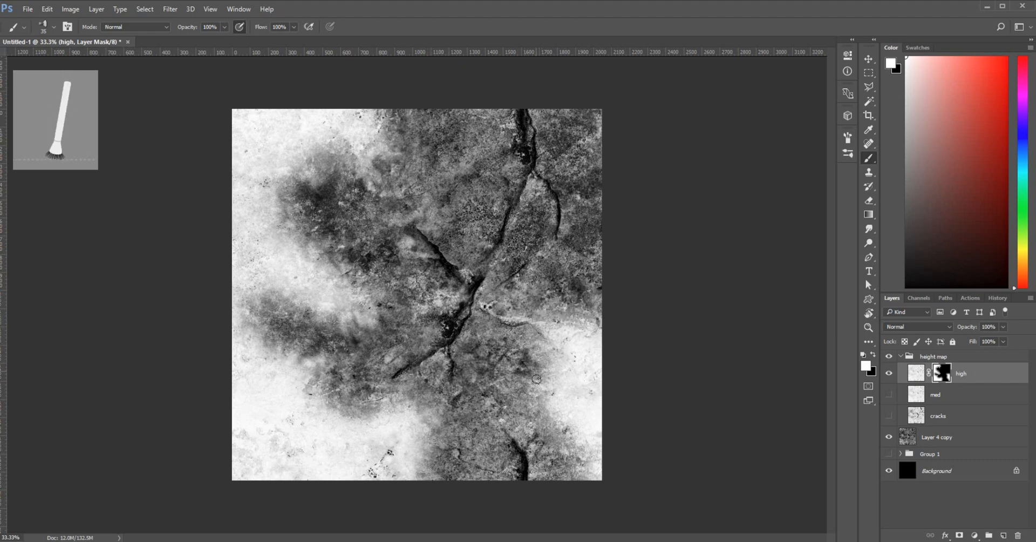
Soften dark patches near the lower-right and central cracks, then show the med layer
{"action": "mouse_move", "coordinate": [529, 394]}
{"action": "left_mouse_down"}
{"action": "mouse_move", "coordinate": [488, 379]}
{"action": "mouse_move", "coordinate": [525, 393]}
{"action": "left_mouse_up"}
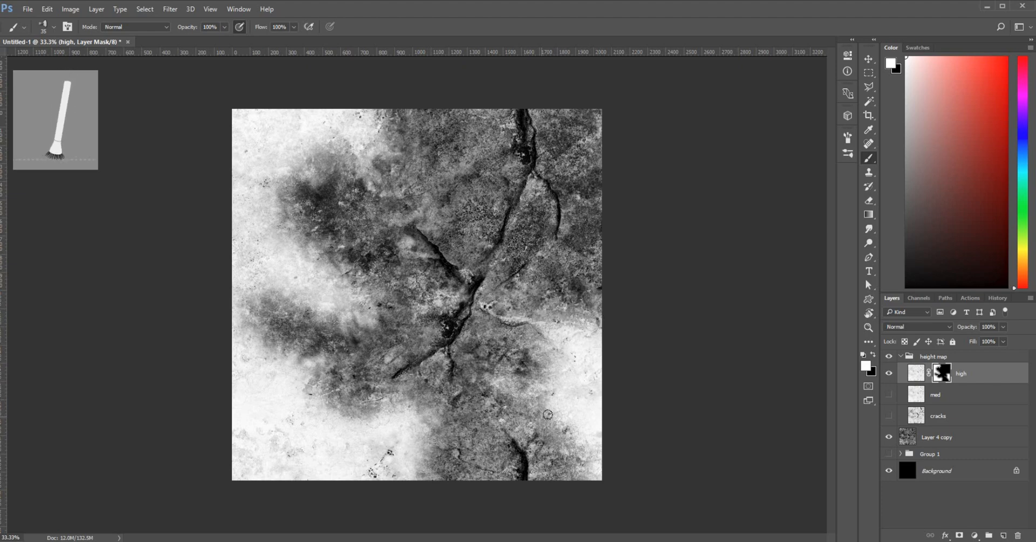
{"action": "left_click_drag", "start_coordinate": [559, 422], "coordinate": [582, 468]}
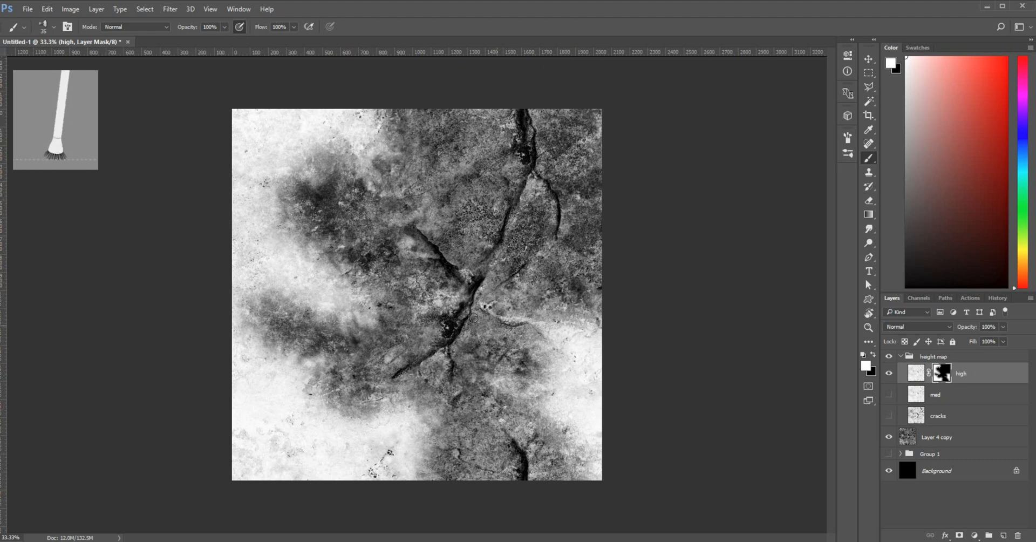
{"action": "left_click_drag", "start_coordinate": [515, 326], "coordinate": [483, 304]}
{"action": "left_click_drag", "start_coordinate": [578, 317], "coordinate": [551, 294]}
{"action": "left_click_drag", "start_coordinate": [507, 388], "coordinate": [529, 388]}
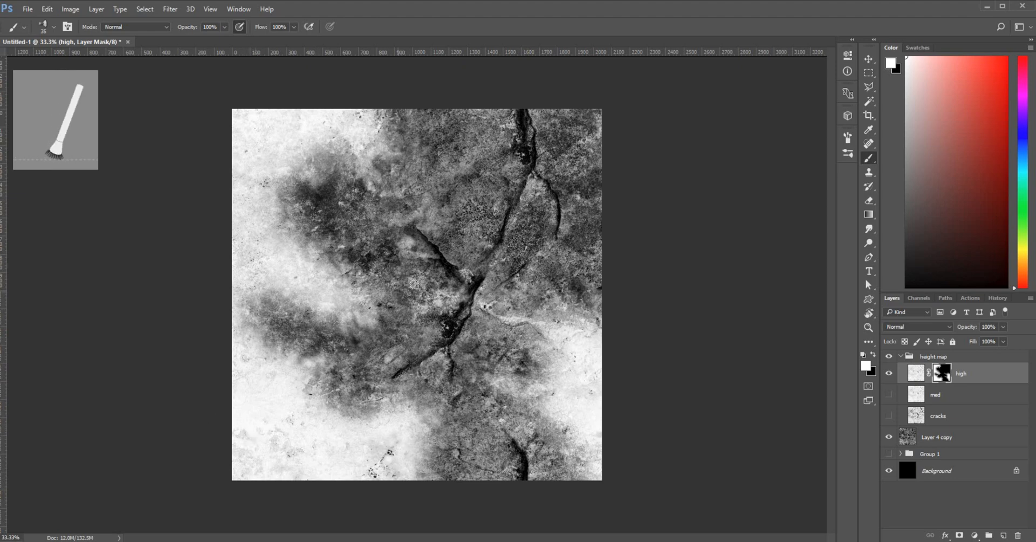
{"action": "left_click", "coordinate": [889, 395]}
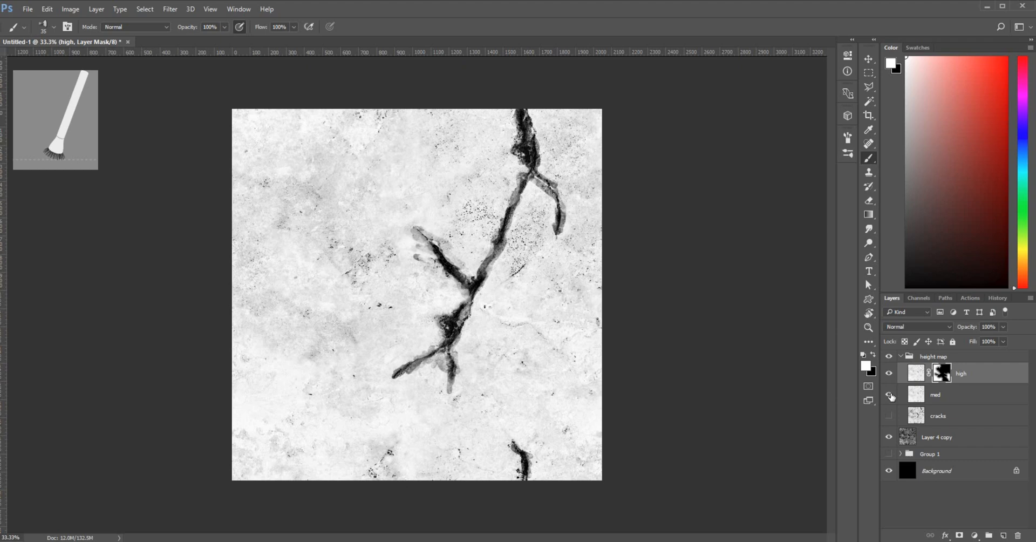
Darken the med layer with Brightness/Contrast set to Brightness -119
{"action": "left_click", "coordinate": [948, 402]}
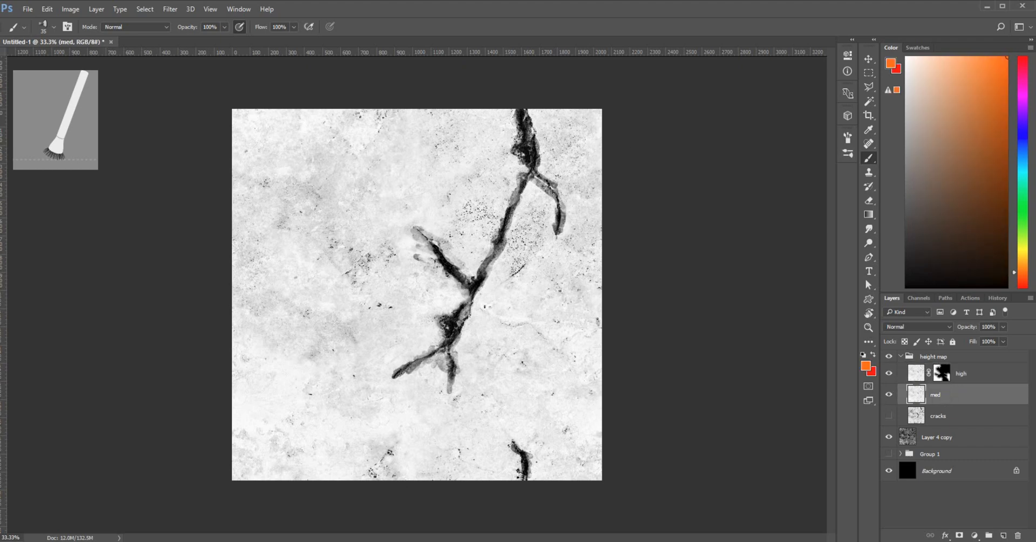
{"action": "left_click", "coordinate": [70, 10]}
{"action": "mouse_move", "coordinate": [93, 43]}
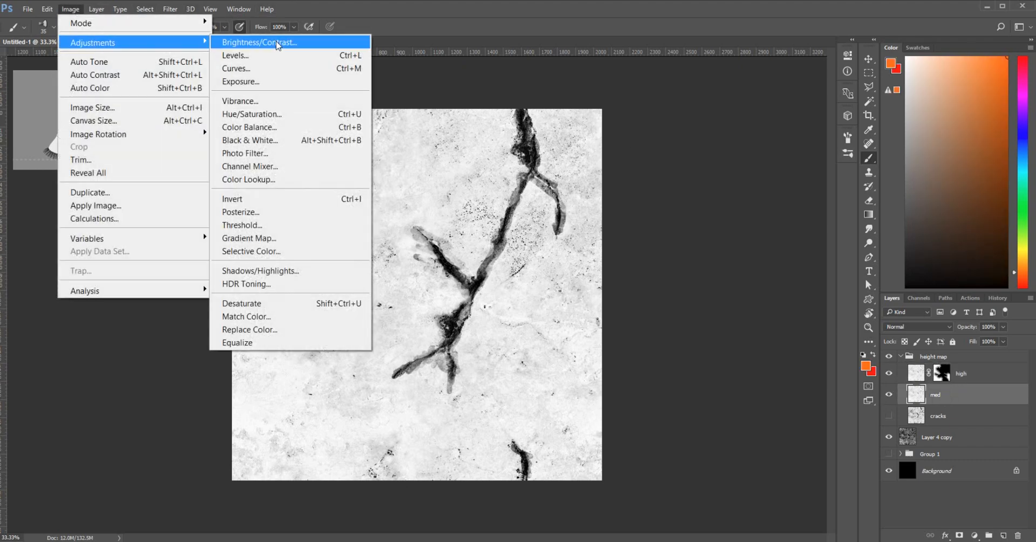
{"action": "left_click", "coordinate": [259, 42]}
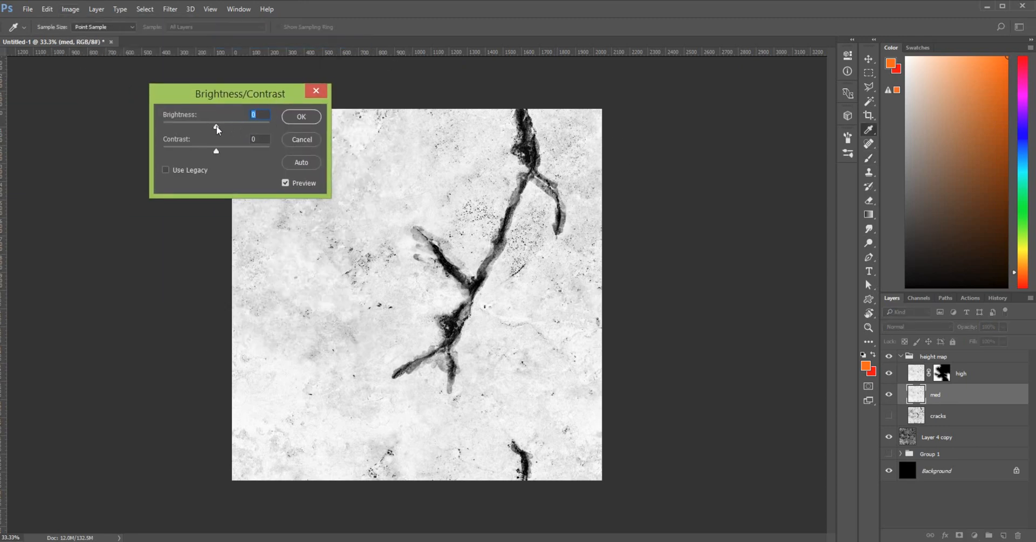
{"action": "left_click_drag", "start_coordinate": [211, 128], "coordinate": [205, 130]}
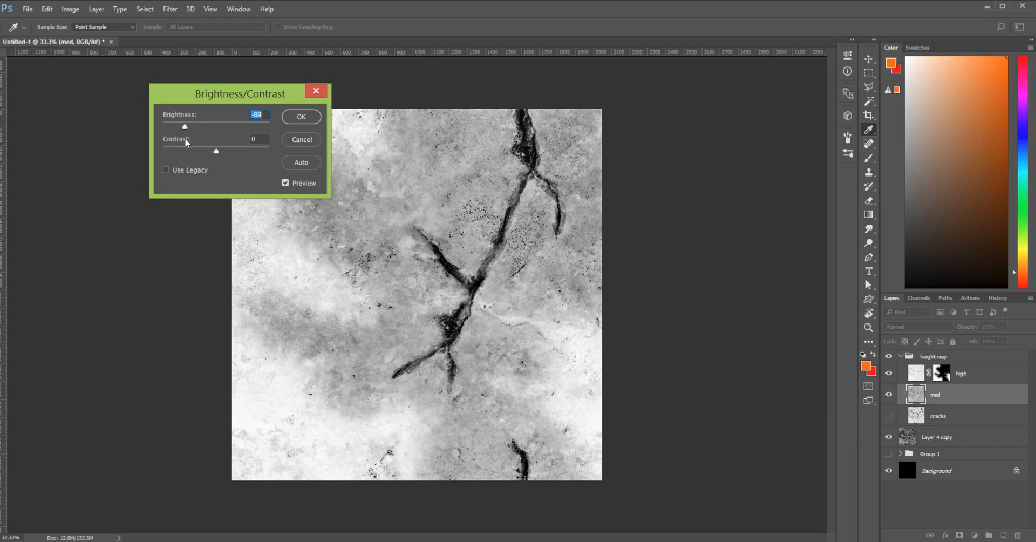
{"action": "left_click_drag", "start_coordinate": [183, 138], "coordinate": [179, 140]}
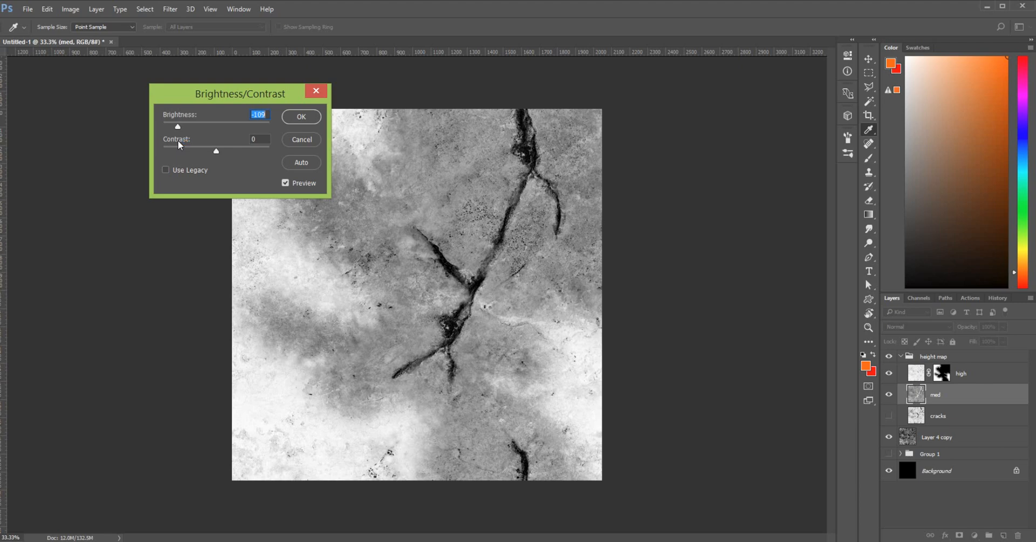
{"action": "left_click", "coordinate": [302, 116]}
{"action": "key", "text": "b"}
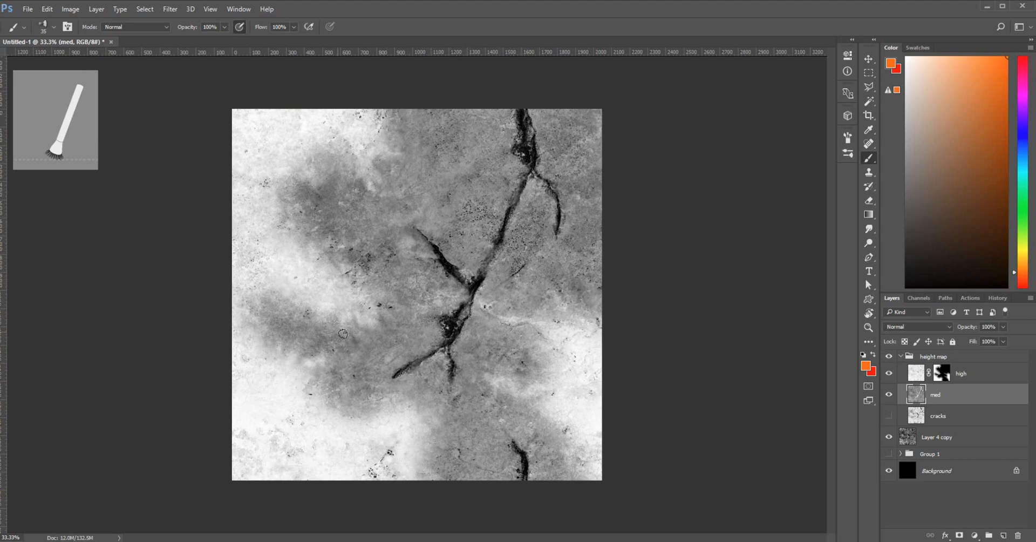
Show the high layer, target its mask, and make black the foreground colour
{"action": "left_click", "coordinate": [891, 375]}
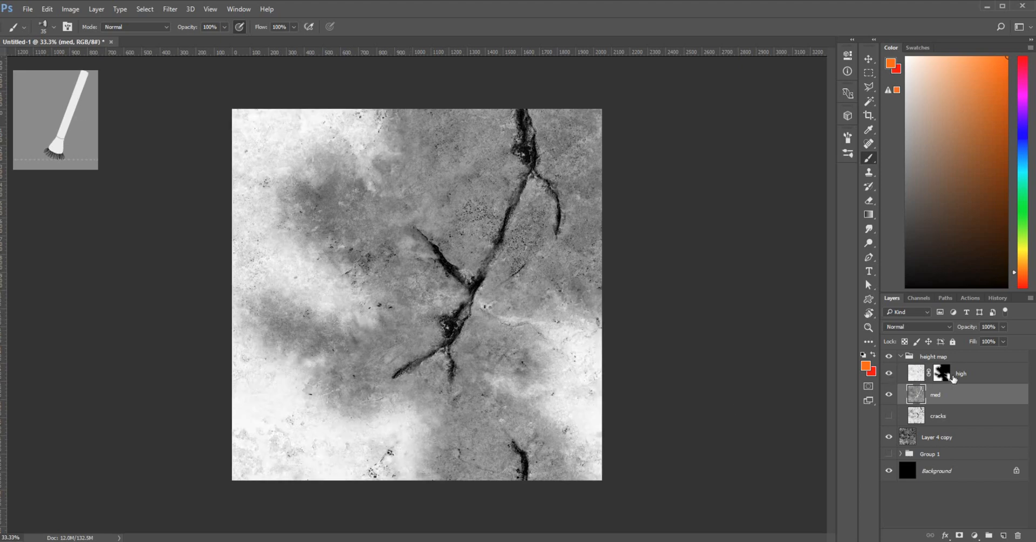
{"action": "left_click", "coordinate": [946, 375]}
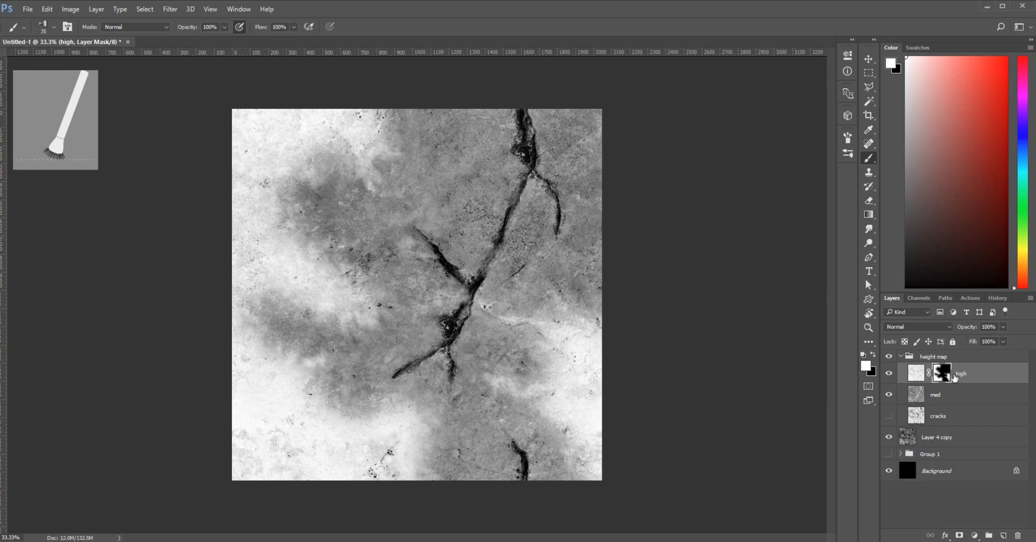
{"action": "key", "text": "x"}
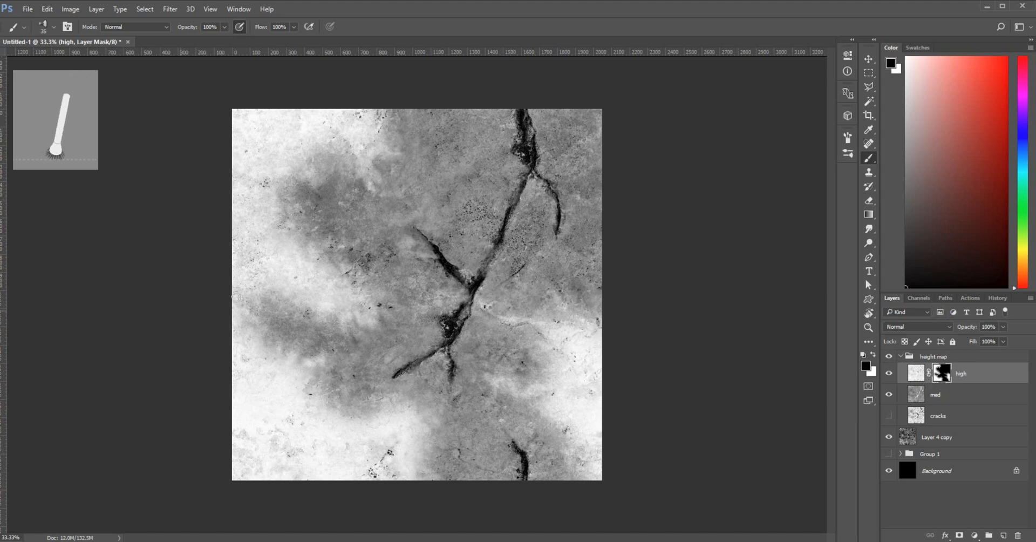
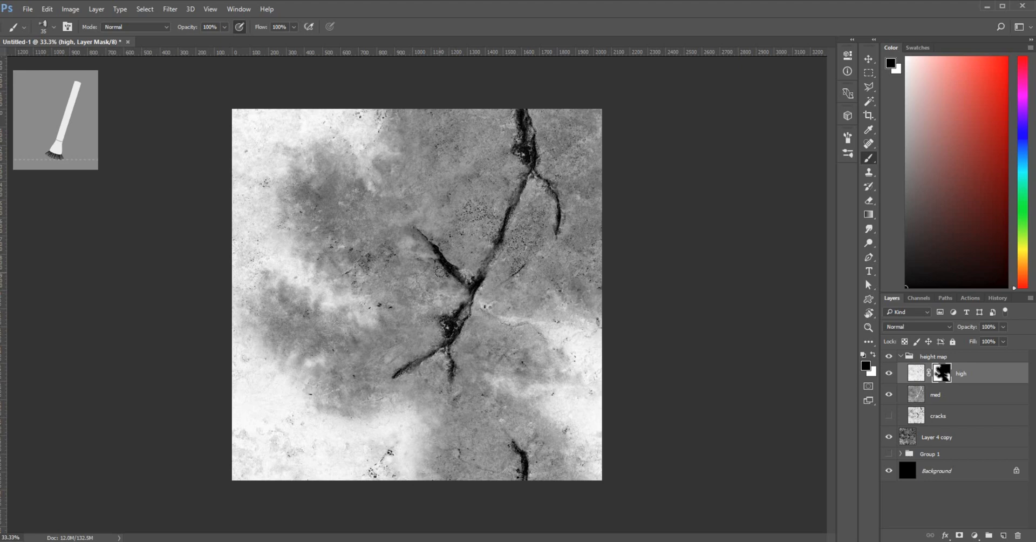
Add Layer 5, a new empty layer directly above the high layer
{"action": "left_click", "coordinate": [955, 402]}
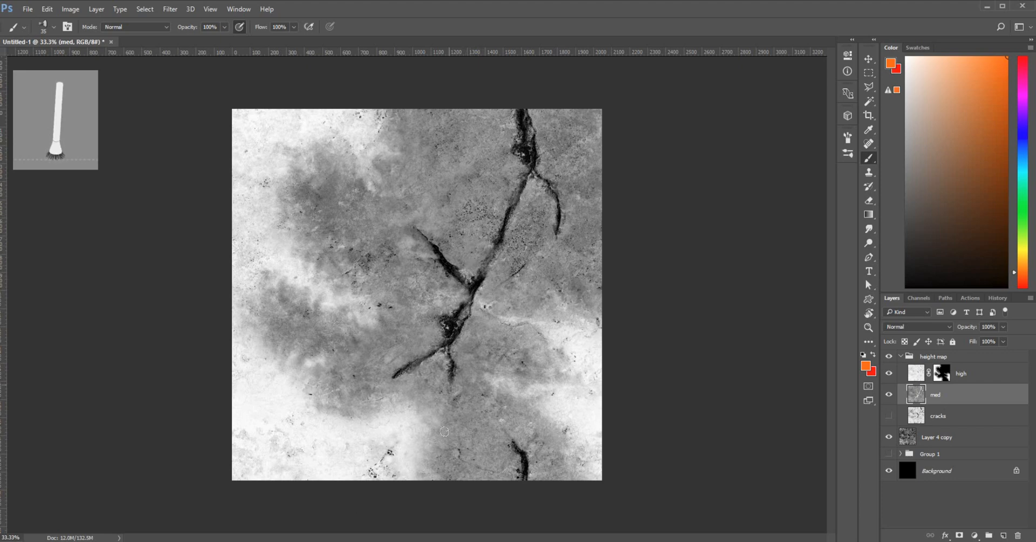
{"action": "left_click", "coordinate": [990, 379]}
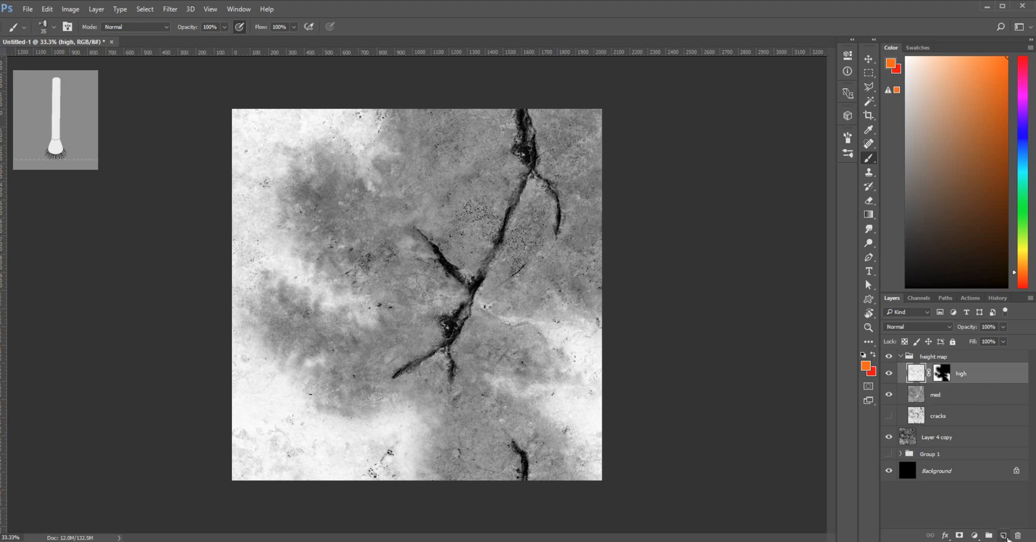
{"action": "left_click", "coordinate": [1003, 535]}
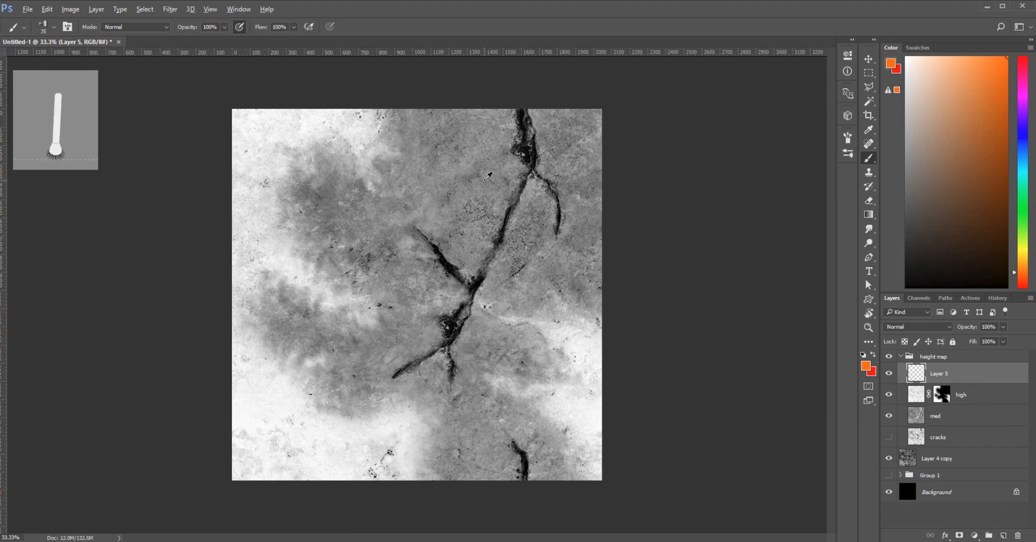
Touch up central and lower rock patches on Layer 5 with sampled light and dark greys
{"action": "left_click", "coordinate": [486, 212], "text": "alt"}
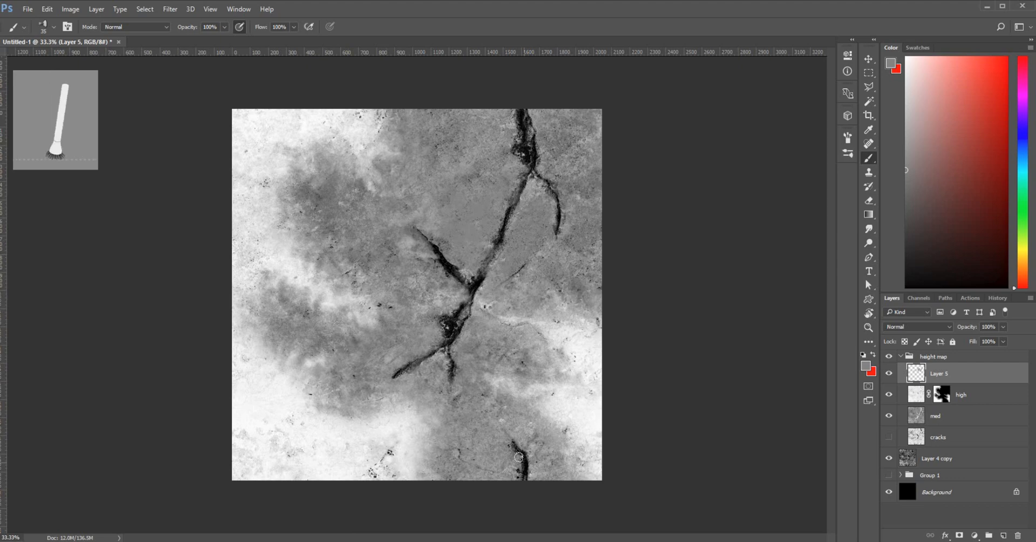
{"action": "key", "text": "alt"}
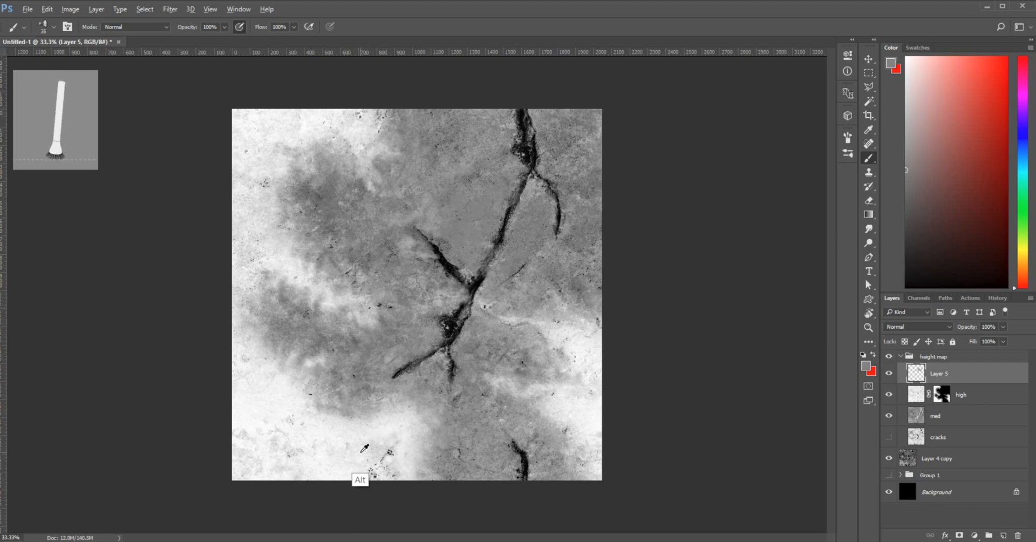
{"action": "left_click", "coordinate": [362, 451], "text": "alt"}
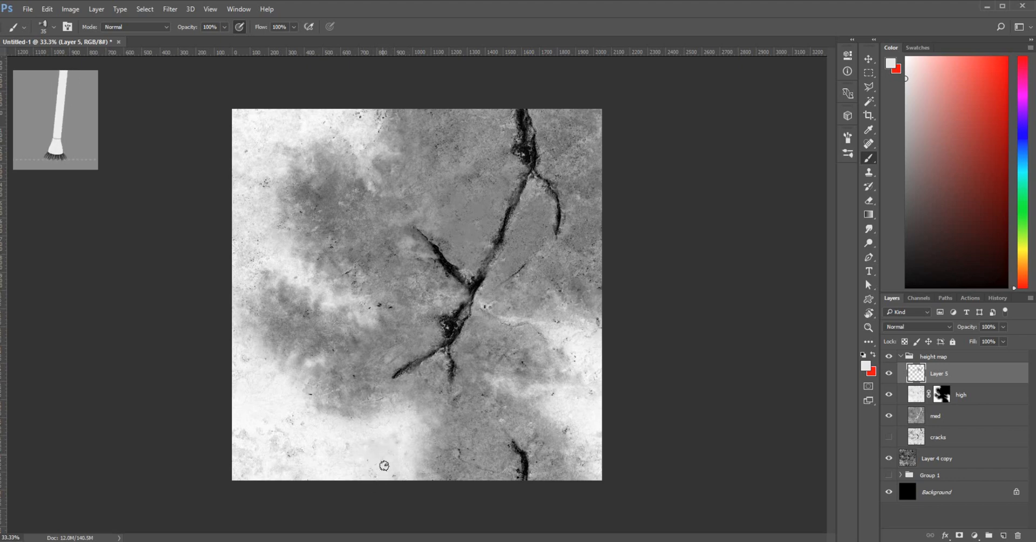
{"action": "key", "text": "alt"}
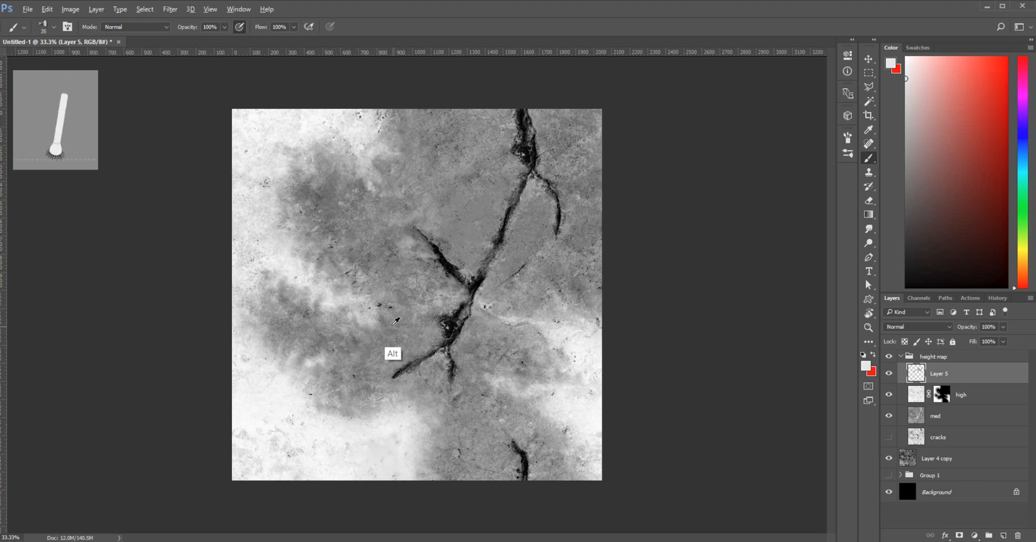
{"action": "left_click", "coordinate": [390, 322], "text": "alt"}
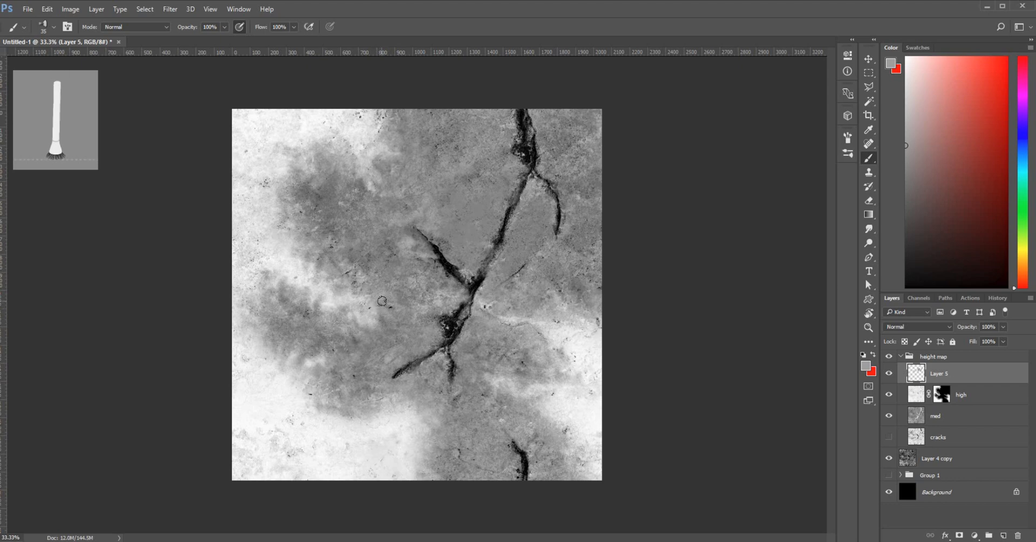
{"action": "key", "text": "alt"}
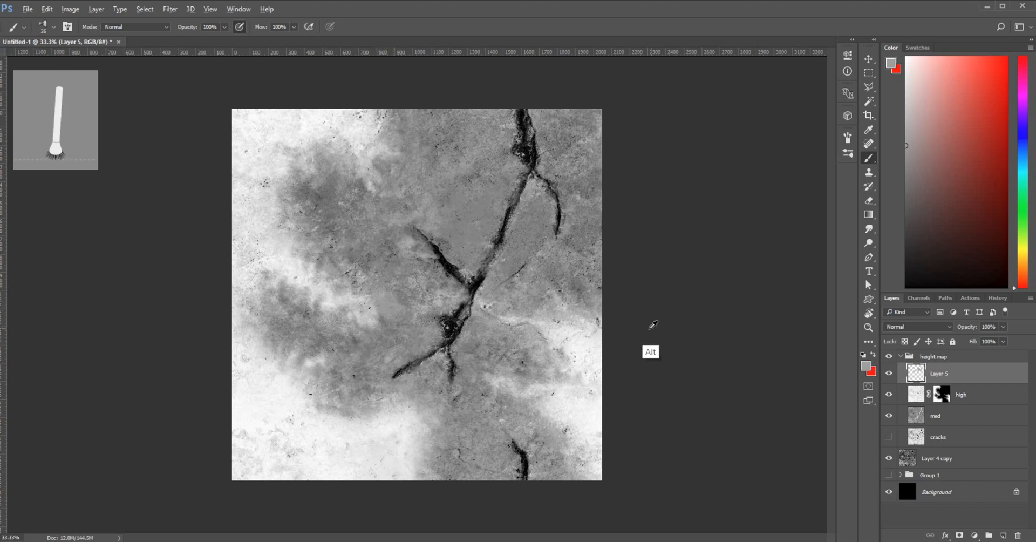
{"action": "left_click", "coordinate": [583, 354], "text": "alt"}
Touch up the upper-left rock area with darker greys and a near-white tone
{"action": "left_click", "coordinate": [493, 303], "text": "alt"}
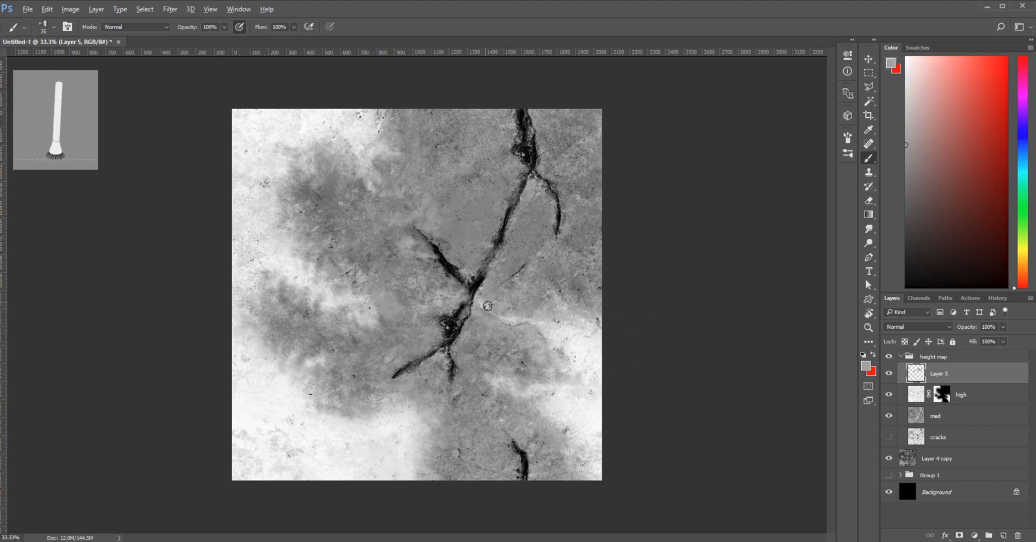
{"action": "key", "text": "alt"}
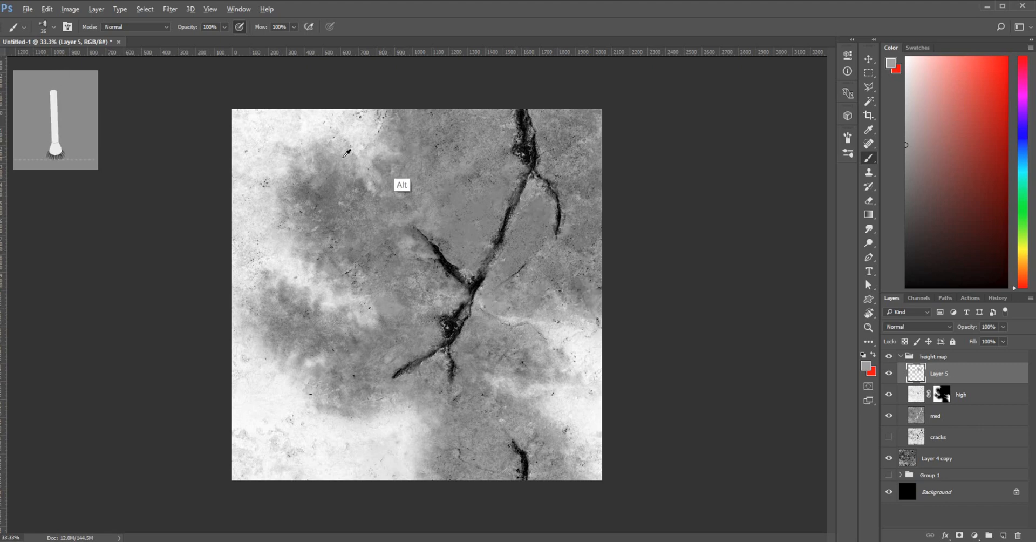
{"action": "left_click", "coordinate": [340, 207], "text": "alt"}
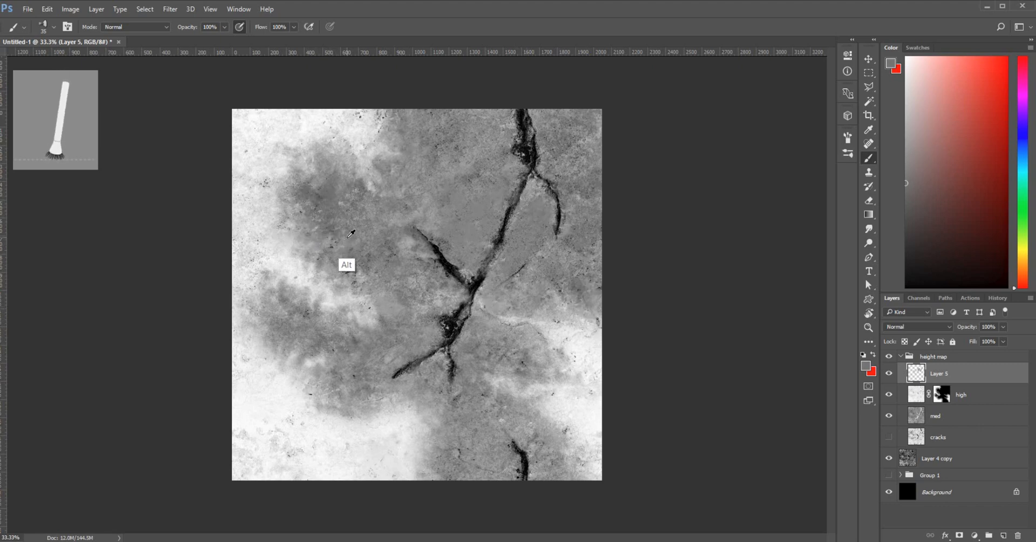
{"action": "left_click", "coordinate": [337, 239], "text": "alt"}
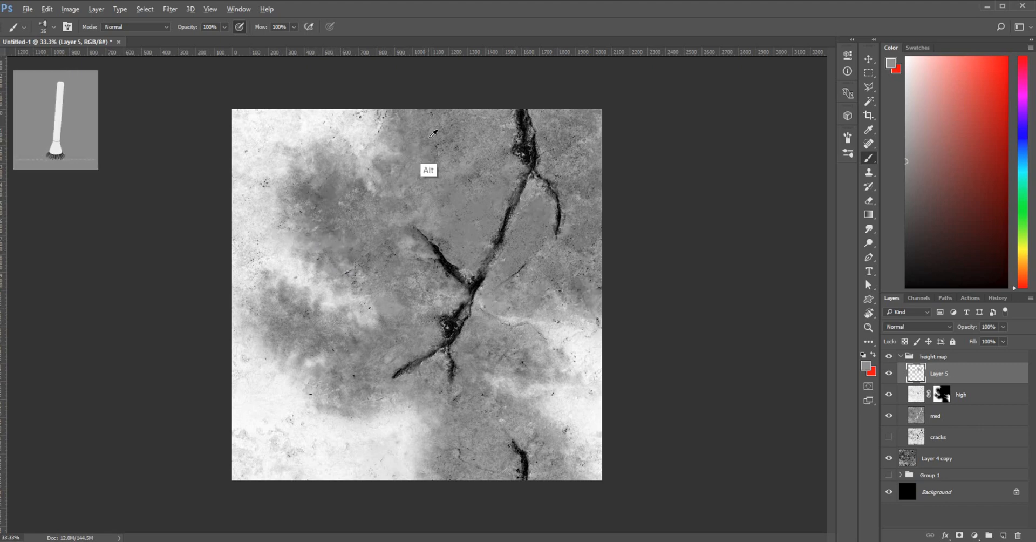
{"action": "left_click", "coordinate": [416, 127], "text": "alt"}
{"action": "left_click", "coordinate": [345, 115], "text": "alt"}
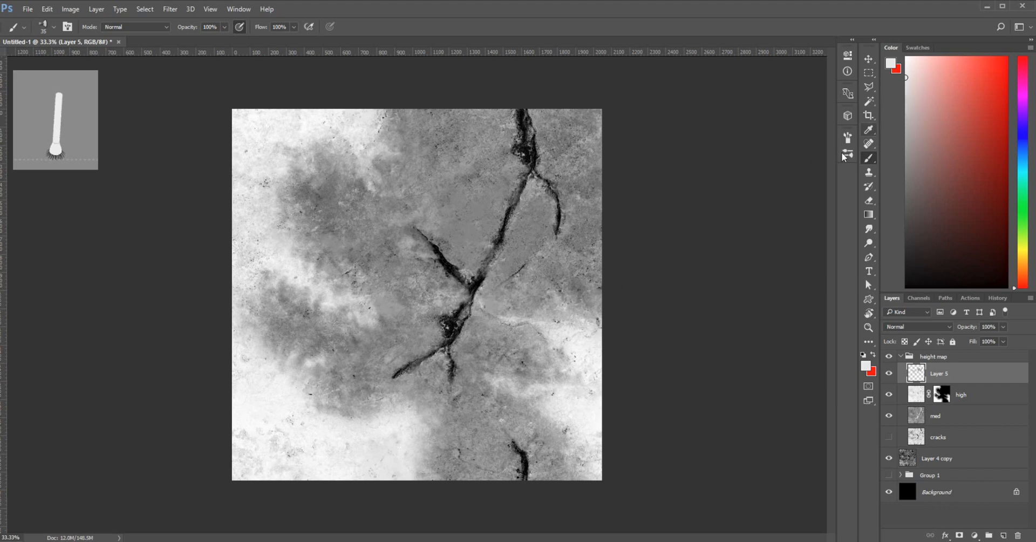
Turn off brush scattering and reset the canvas surround to its default colour
{"action": "left_click", "coordinate": [847, 138]}
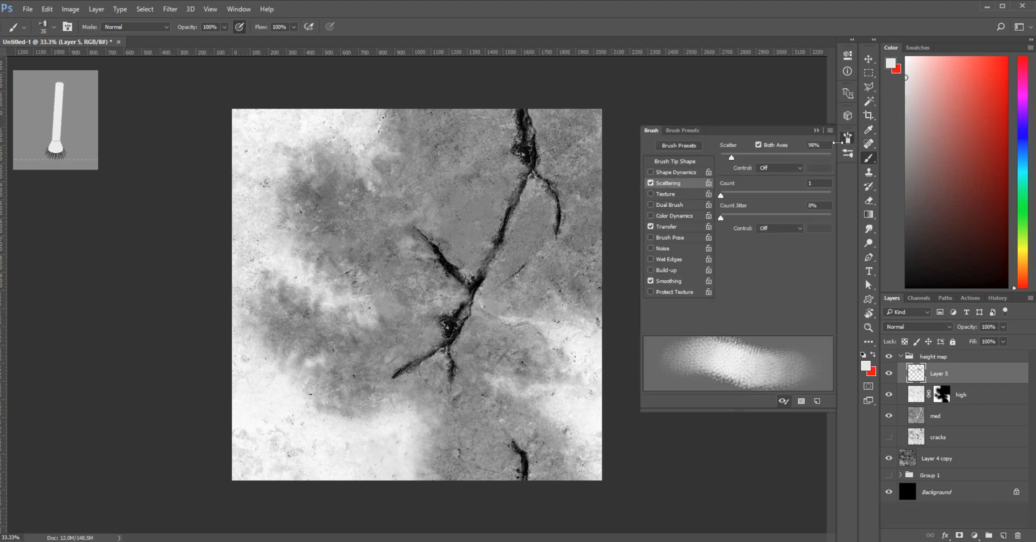
{"action": "left_click", "coordinate": [650, 183]}
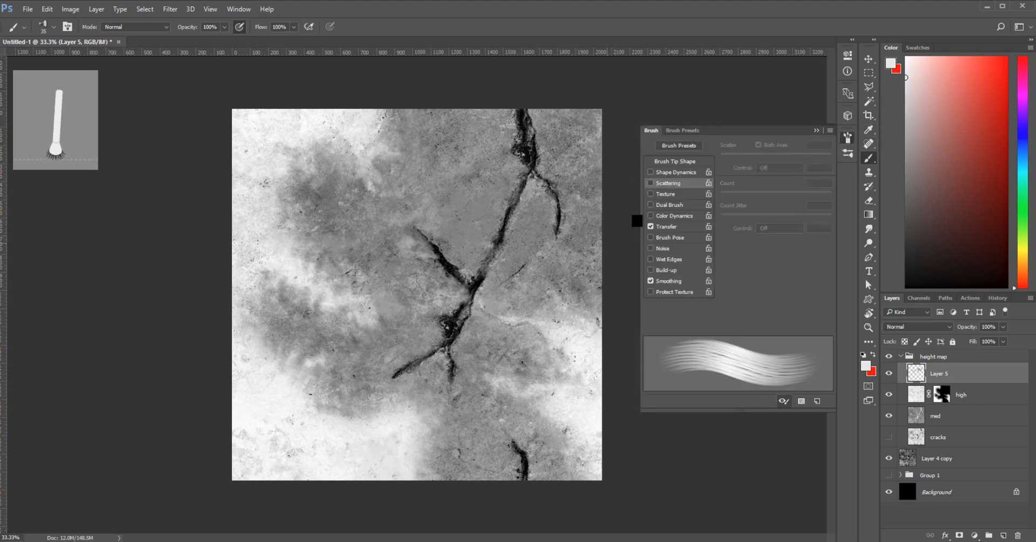
{"action": "left_click", "coordinate": [817, 131]}
{"action": "right_click", "coordinate": [724, 152]}
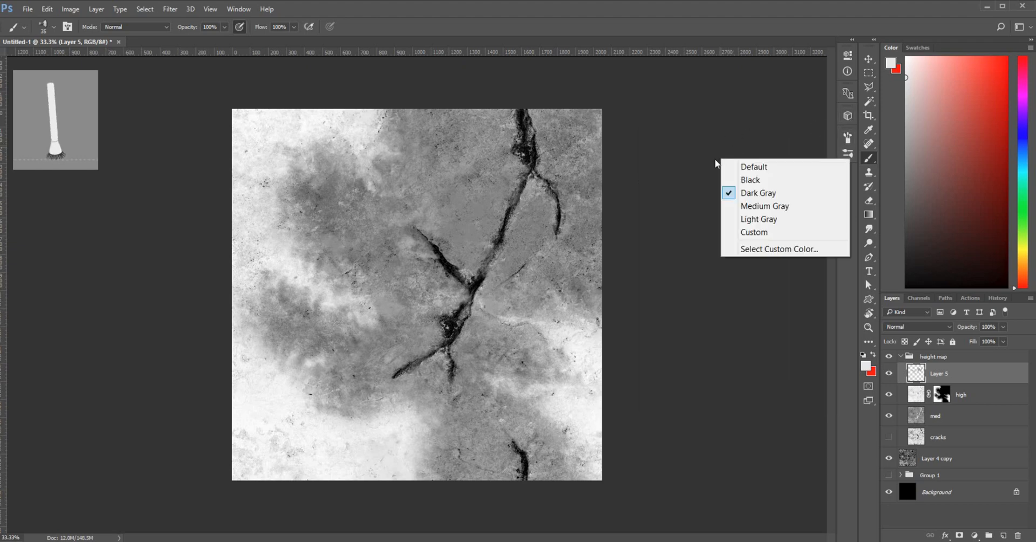
{"action": "left_click", "coordinate": [752, 166]}
Choose the hard round brush preset at 18 px
{"action": "right_click", "coordinate": [614, 233]}
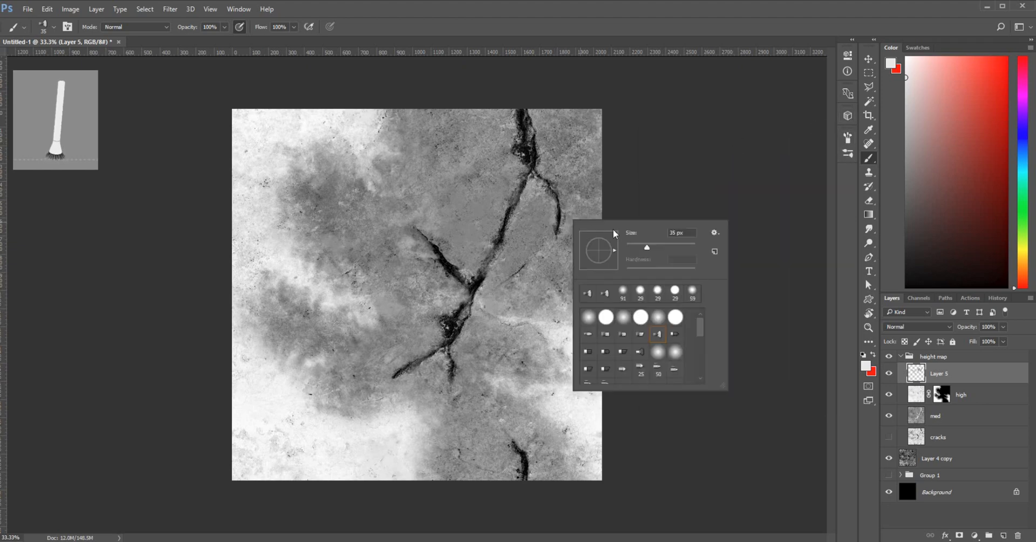
{"action": "left_click", "coordinate": [605, 317]}
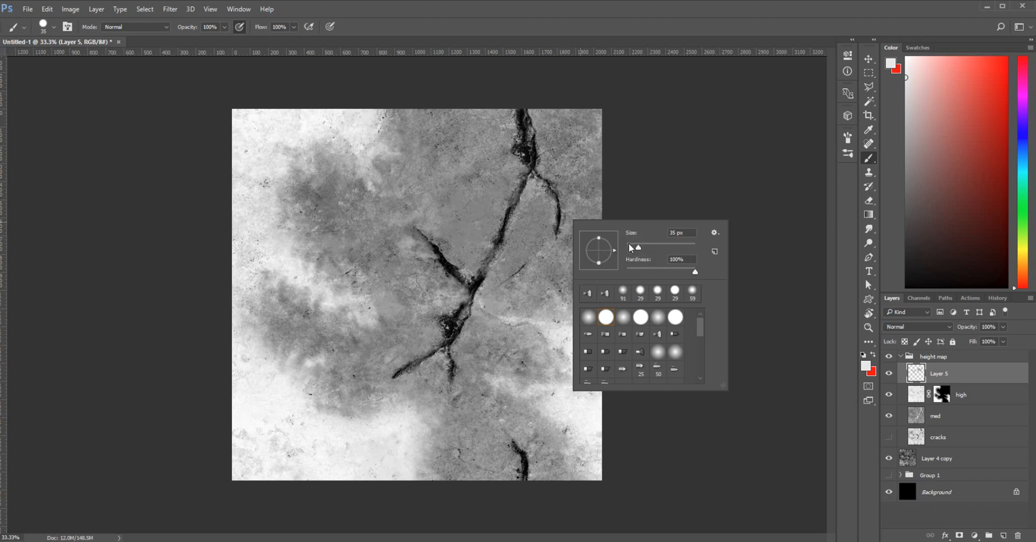
{"action": "left_click_drag", "start_coordinate": [632, 252], "coordinate": [630, 248]}
{"action": "left_click", "coordinate": [633, 247]}
Paint the upper crack and the crack down to the lower-left tip in black
{"action": "key", "text": "Return"}
{"action": "key", "text": "ctrl+plus"}
{"action": "key", "text": "ctrl+plus"}
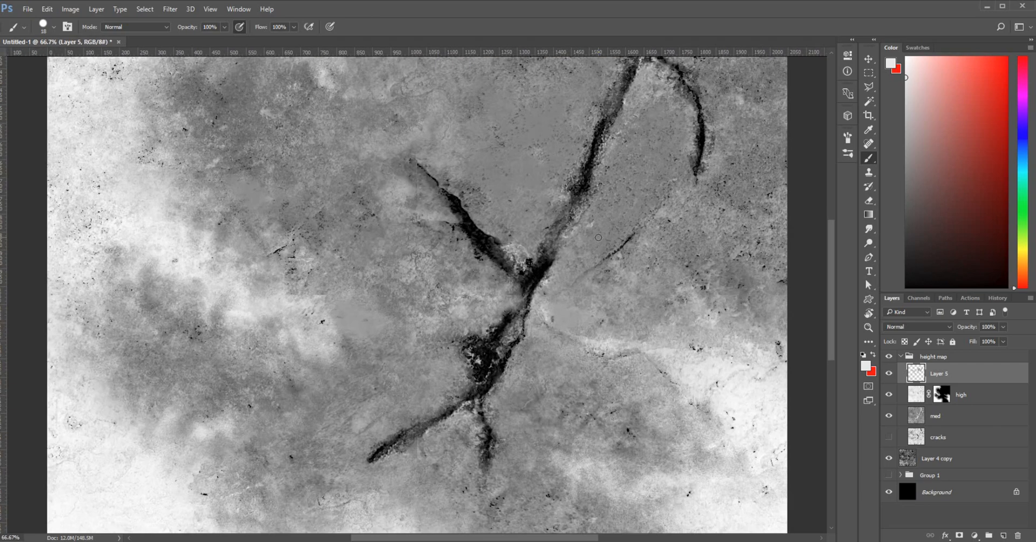
{"action": "left_click", "coordinate": [909, 285]}
{"action": "mouse_move", "coordinate": [475, 234]}
{"action": "left_mouse_down"}
{"action": "mouse_move", "coordinate": [517, 268]}
{"action": "mouse_move", "coordinate": [501, 260]}
{"action": "mouse_move", "coordinate": [546, 268]}
{"action": "mouse_move", "coordinate": [588, 184]}
{"action": "left_mouse_up"}
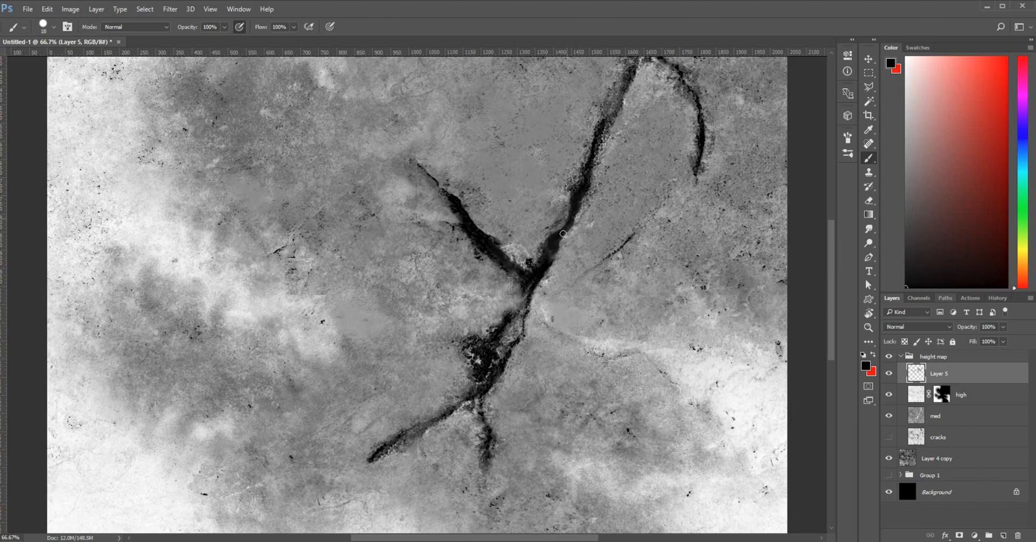
{"action": "mouse_move", "coordinate": [535, 271]}
{"action": "left_mouse_down"}
{"action": "mouse_move", "coordinate": [532, 303]}
{"action": "mouse_move", "coordinate": [528, 276]}
{"action": "mouse_move", "coordinate": [530, 301]}
{"action": "mouse_move", "coordinate": [526, 310]}
{"action": "mouse_move", "coordinate": [524, 288]}
{"action": "mouse_move", "coordinate": [512, 332]}
{"action": "mouse_move", "coordinate": [518, 326]}
{"action": "mouse_move", "coordinate": [501, 327]}
{"action": "mouse_move", "coordinate": [521, 314]}
{"action": "mouse_move", "coordinate": [519, 329]}
{"action": "mouse_move", "coordinate": [480, 362]}
{"action": "mouse_move", "coordinate": [466, 356]}
{"action": "mouse_move", "coordinate": [477, 342]}
{"action": "mouse_move", "coordinate": [507, 348]}
{"action": "left_mouse_up"}
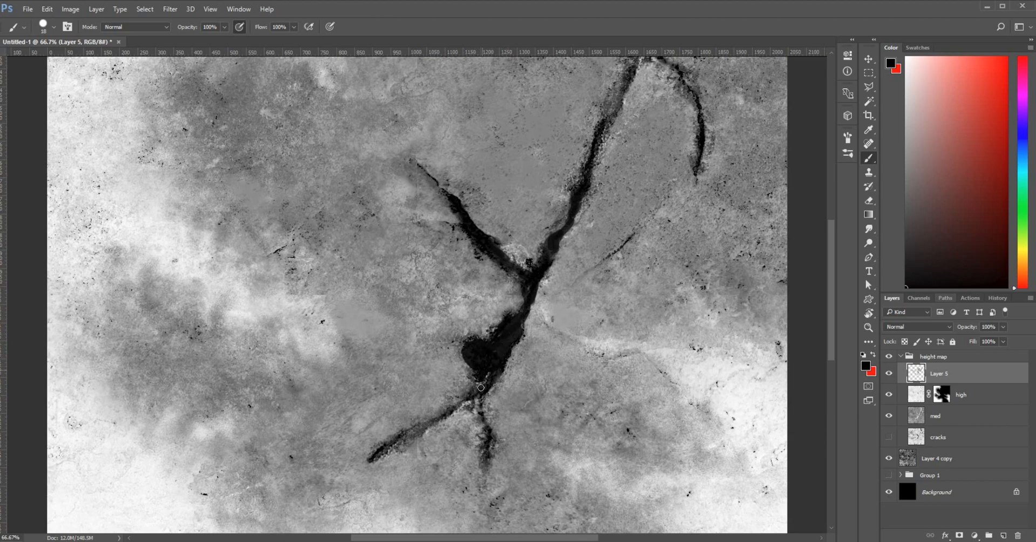
{"action": "left_click_drag", "start_coordinate": [481, 388], "coordinate": [484, 376]}
{"action": "mouse_move", "coordinate": [377, 456]}
{"action": "left_mouse_down"}
{"action": "mouse_move", "coordinate": [471, 402]}
{"action": "mouse_move", "coordinate": [406, 436]}
{"action": "left_mouse_up"}
Paint the lower crack stretch and branch, then the upper crack's dark patch and top, black
{"action": "right_click", "coordinate": [397, 440]}
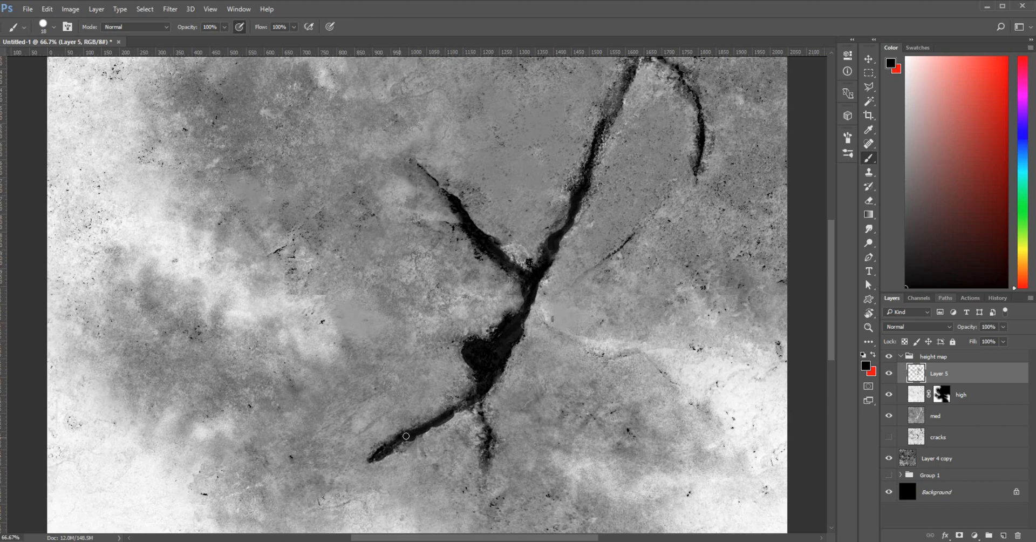
{"action": "left_click_drag", "start_coordinate": [459, 412], "coordinate": [481, 400]}
{"action": "left_click_drag", "start_coordinate": [490, 436], "coordinate": [487, 462]}
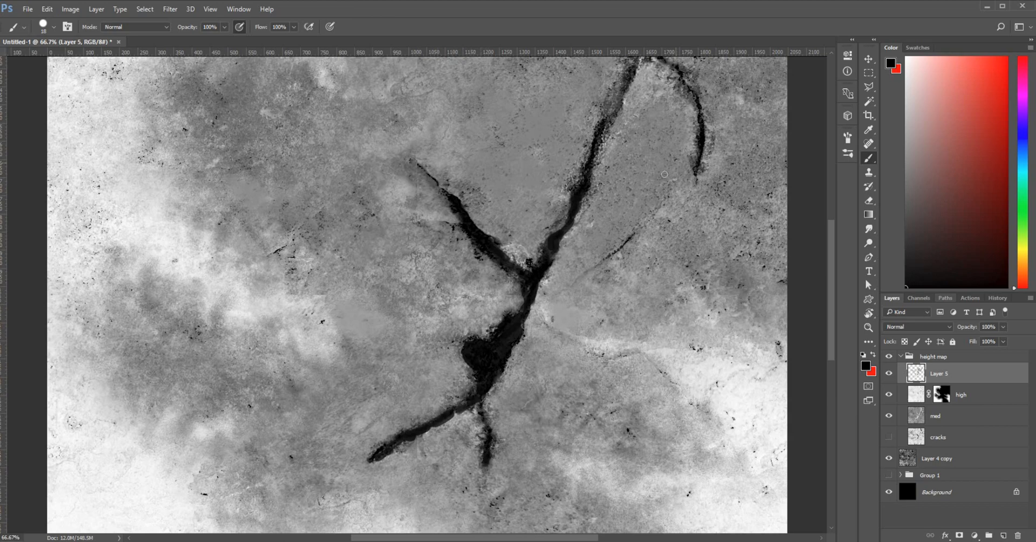
{"action": "left_click_drag", "start_coordinate": [636, 245], "coordinate": [455, 402]}
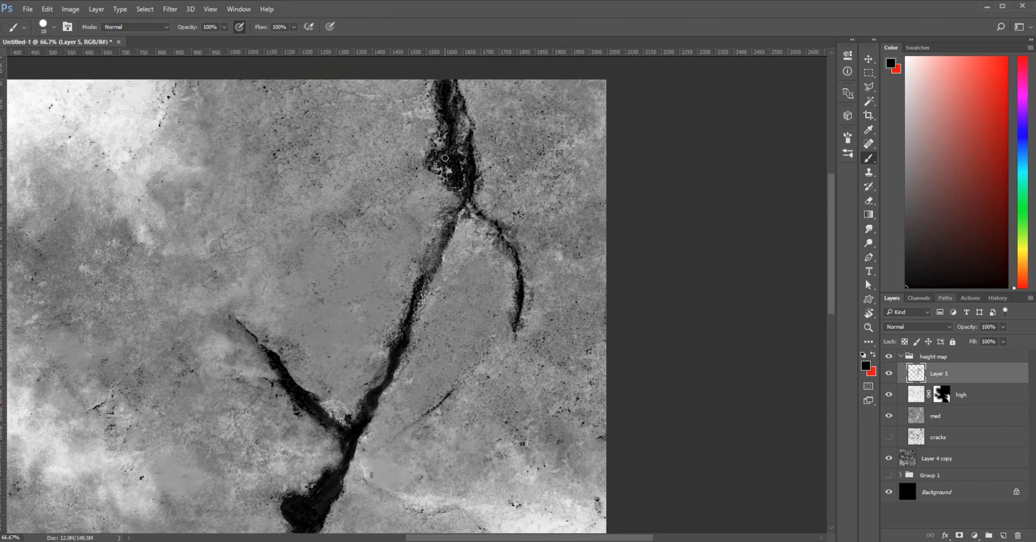
{"action": "mouse_move", "coordinate": [445, 158]}
{"action": "left_mouse_down"}
{"action": "mouse_move", "coordinate": [437, 163]}
{"action": "mouse_move", "coordinate": [450, 168]}
{"action": "mouse_move", "coordinate": [448, 143]}
{"action": "mouse_move", "coordinate": [464, 189]}
{"action": "mouse_move", "coordinate": [465, 123]}
{"action": "mouse_move", "coordinate": [465, 168]}
{"action": "mouse_move", "coordinate": [513, 250]}
{"action": "left_mouse_up"}
{"action": "key", "text": "space"}
{"action": "mouse_move", "coordinate": [473, 150]}
{"action": "left_mouse_down"}
{"action": "mouse_move", "coordinate": [493, 166]}
{"action": "mouse_move", "coordinate": [476, 158]}
{"action": "mouse_move", "coordinate": [479, 197]}
{"action": "mouse_move", "coordinate": [489, 205]}
{"action": "mouse_move", "coordinate": [492, 192]}
{"action": "mouse_move", "coordinate": [490, 236]}
{"action": "left_mouse_up"}
Shrink the brush to 9 px and paint the crack's right branch black
{"action": "left_click_drag", "start_coordinate": [553, 338], "coordinate": [427, 270]}
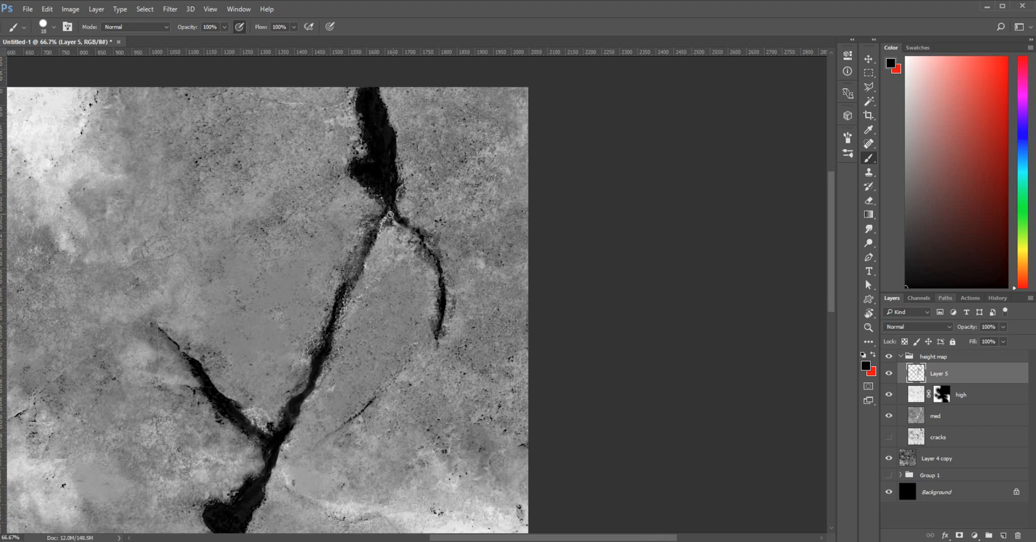
{"action": "right_click", "coordinate": [390, 215]}
{"action": "mouse_move", "coordinate": [451, 241]}
{"action": "left_mouse_down"}
{"action": "mouse_move", "coordinate": [395, 241]}
{"action": "mouse_move", "coordinate": [385, 215]}
{"action": "mouse_move", "coordinate": [365, 259]}
{"action": "left_mouse_up"}
{"action": "left_click_drag", "start_coordinate": [417, 230], "coordinate": [438, 254]}
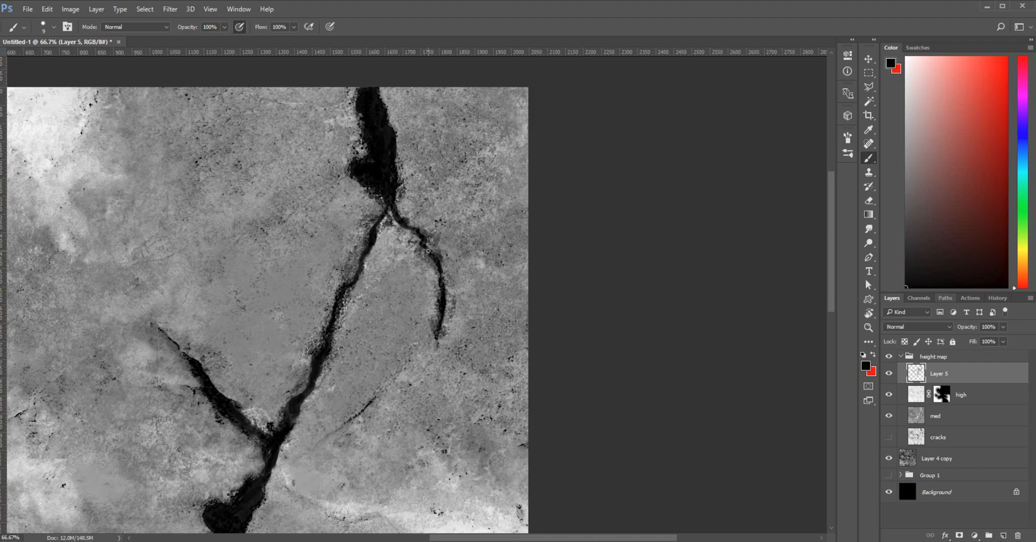
Toggle the cracks layer's visibility to compare it against the black-painted cracks
{"action": "key", "text": "ctrl+minus"}
{"action": "key", "text": "ctrl+minus"}
{"action": "key", "text": "ctrl+minus"}
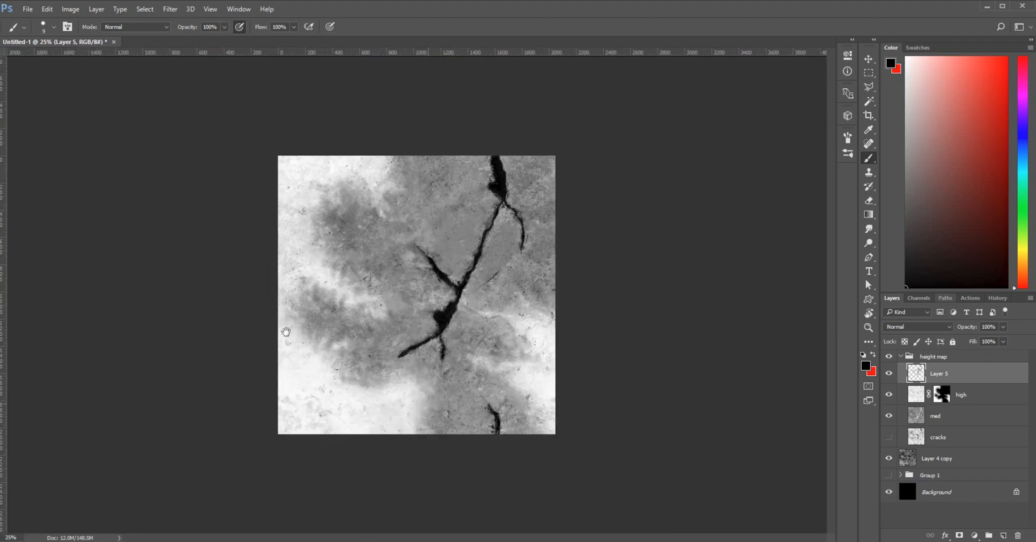
{"action": "key", "text": "ctrl+plus"}
{"action": "key", "text": "ctrl+plus"}
{"action": "key", "text": "ctrl+plus"}
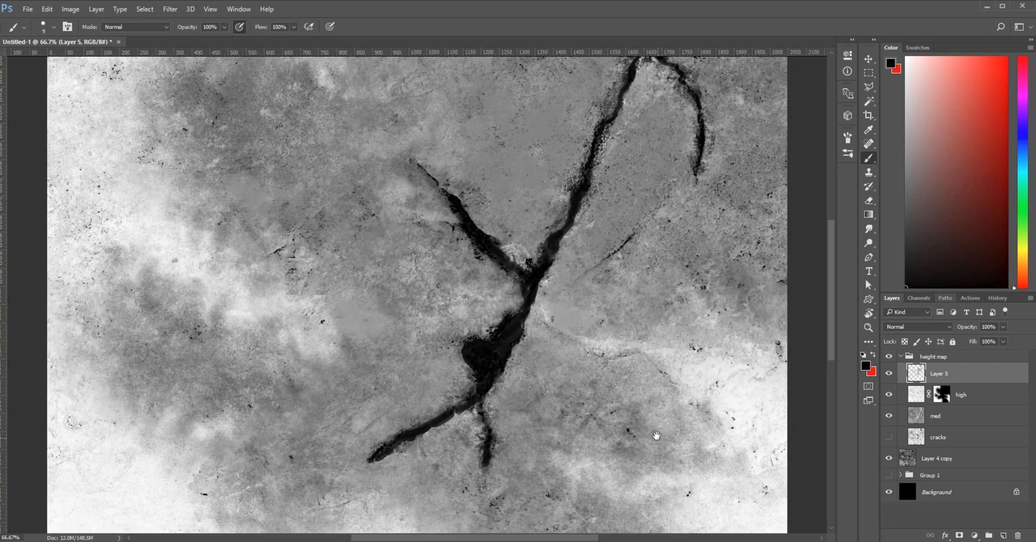
{"action": "mouse_move", "coordinate": [656, 435]}
{"action": "left_mouse_down"}
{"action": "mouse_move", "coordinate": [279, 212]}
{"action": "mouse_move", "coordinate": [300, 206]}
{"action": "left_mouse_up"}
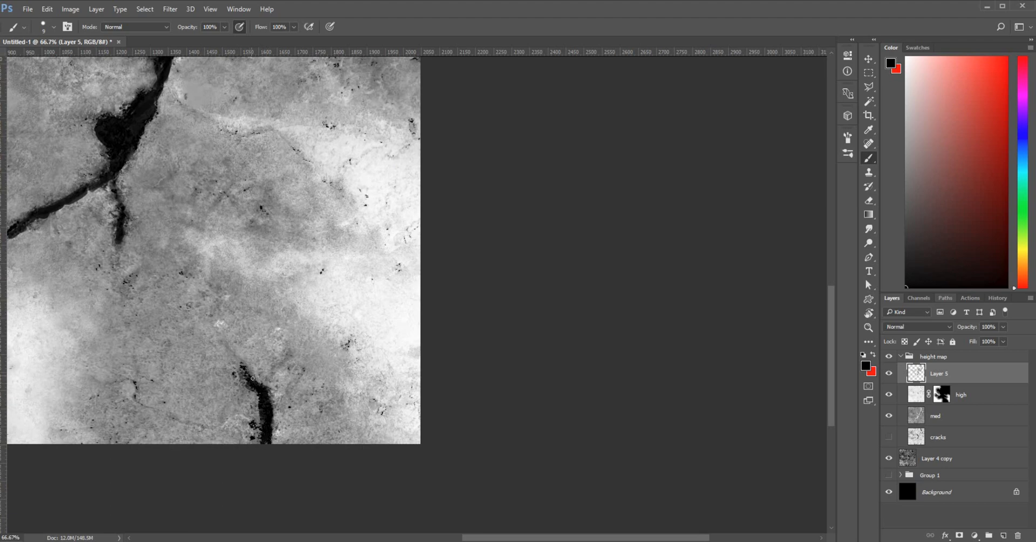
{"action": "scroll", "coordinate": [249, 426], "scroll_direction": "down", "scroll_amount": 4}
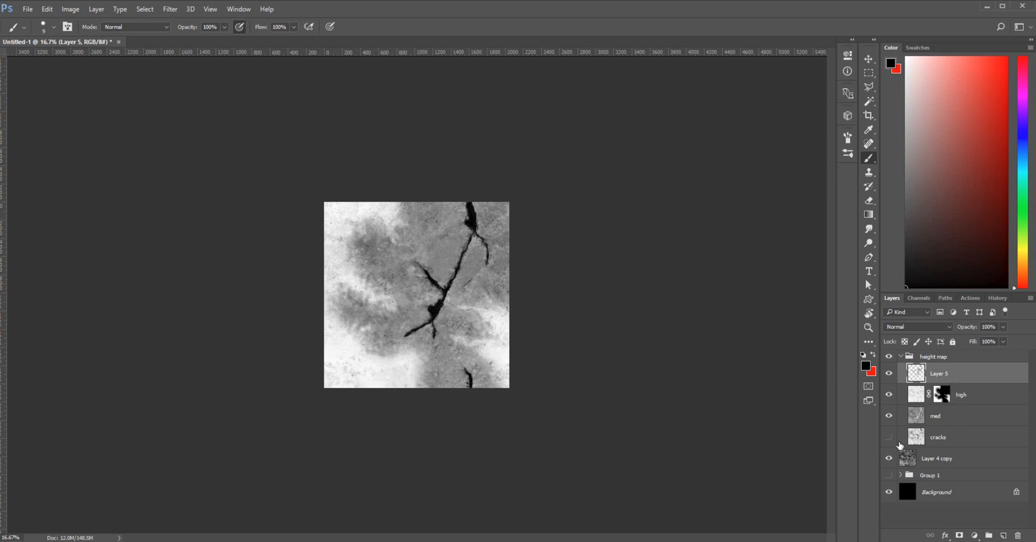
{"action": "left_click", "coordinate": [889, 438]}
{"action": "left_click", "coordinate": [889, 438]}
{"action": "left_click", "coordinate": [889, 437]}
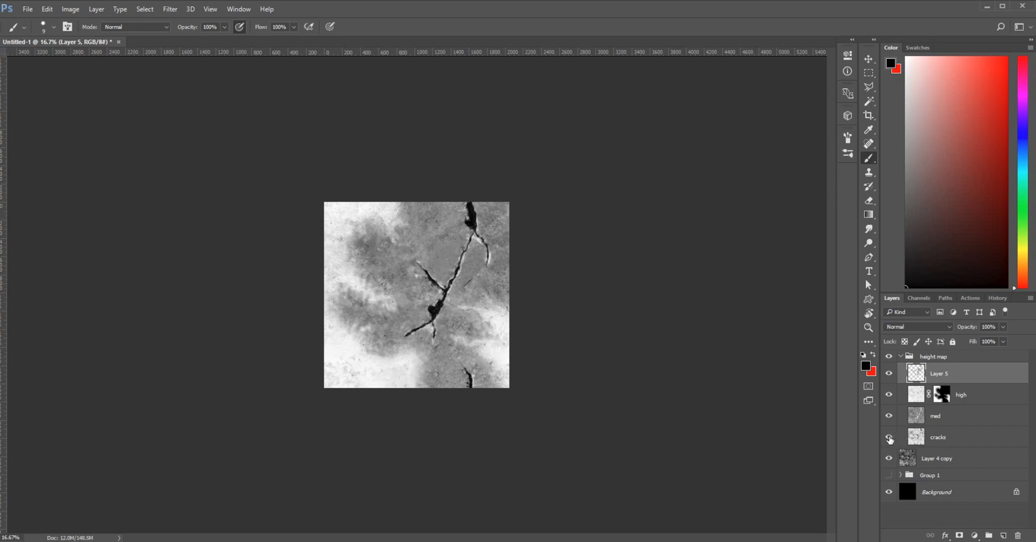
Hide the cracks layer and delete it from the height map group
{"action": "key", "text": "ctrl+plus"}
{"action": "key", "text": "ctrl+plus"}
{"action": "key", "text": "ctrl+plus"}
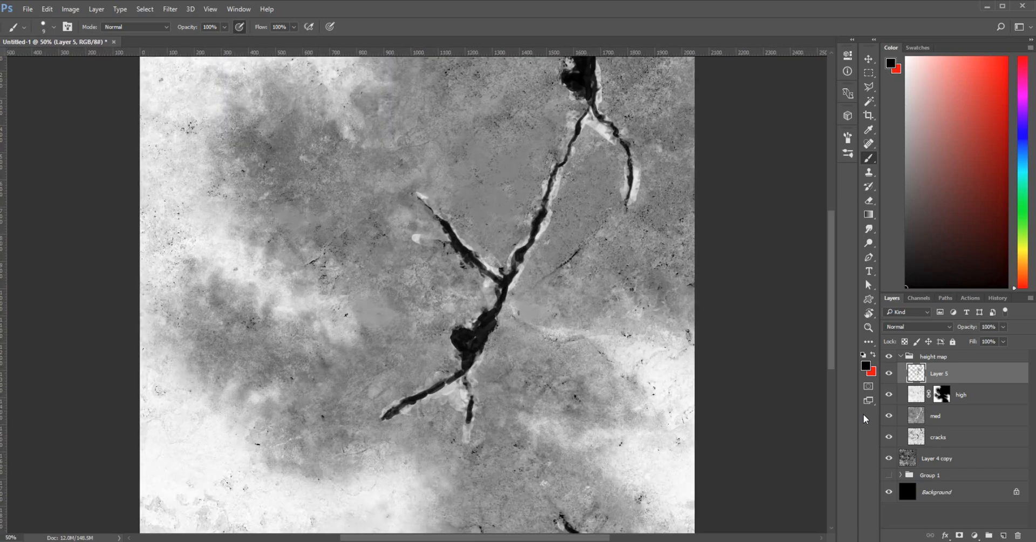
{"action": "left_click", "coordinate": [889, 438]}
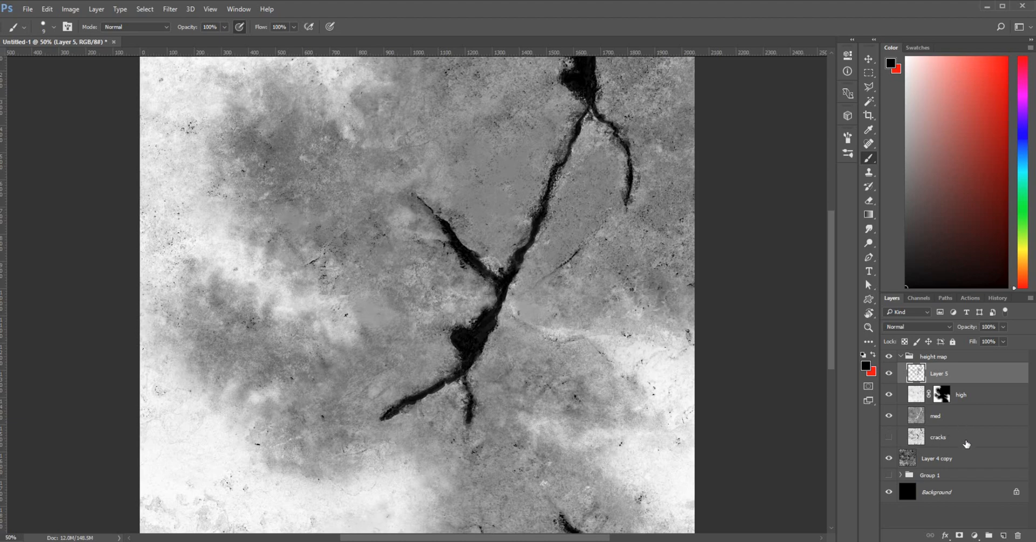
{"action": "left_click", "coordinate": [967, 444]}
{"action": "left_click", "coordinate": [1018, 535]}
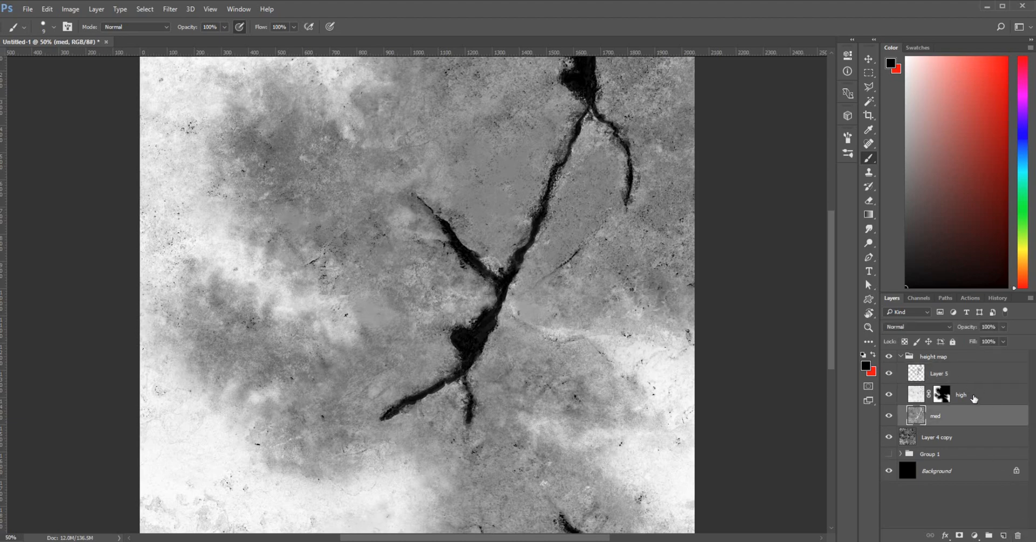
{"action": "left_click", "coordinate": [978, 377], "text": "shift"}
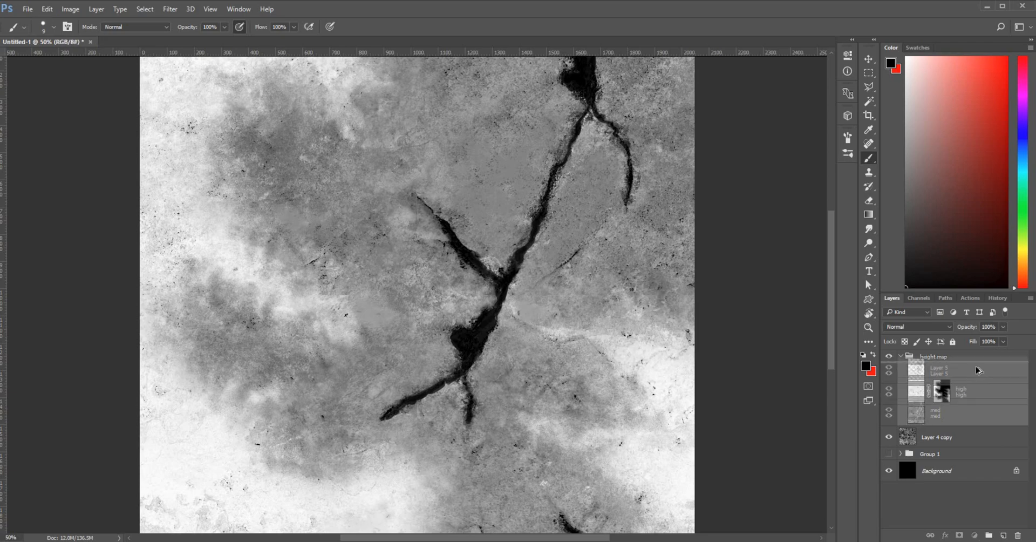
{"action": "right_click", "coordinate": [967, 381]}
{"action": "left_click", "coordinate": [773, 456], "text": "alt"}
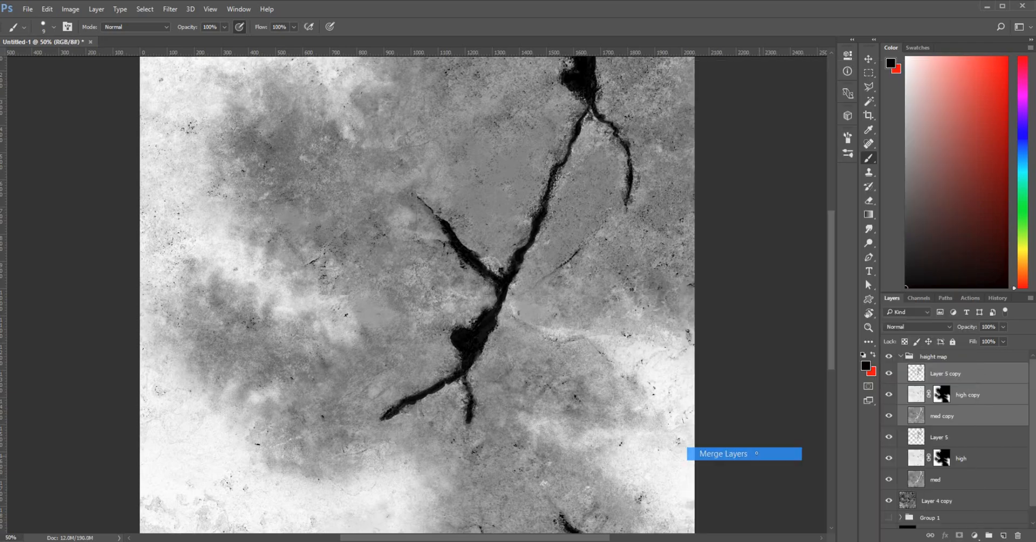
{"action": "key", "text": "ctrl+minus"}
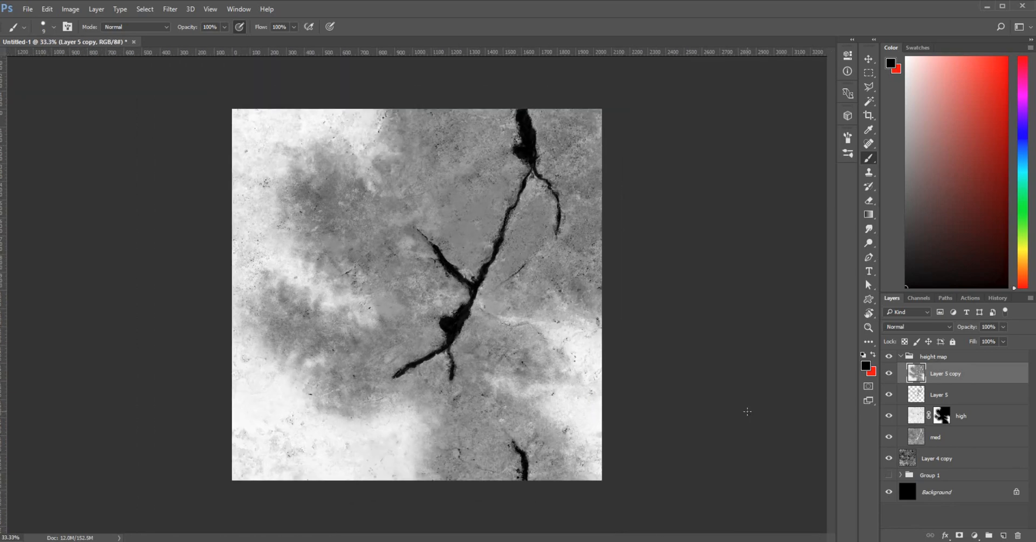
{"action": "left_click", "coordinate": [170, 9]}
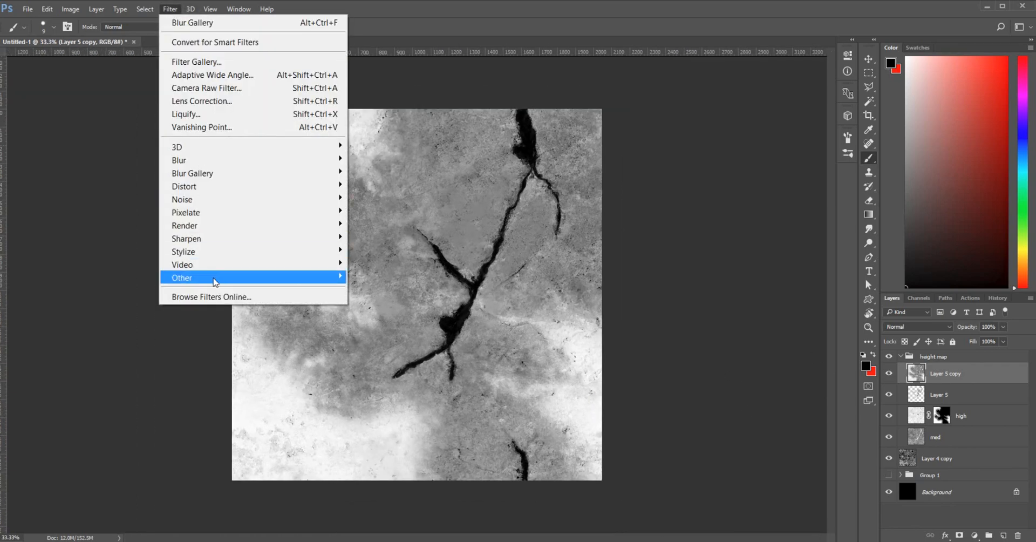
{"action": "mouse_move", "coordinate": [212, 277]}
{"action": "left_click", "coordinate": [129, 342]}
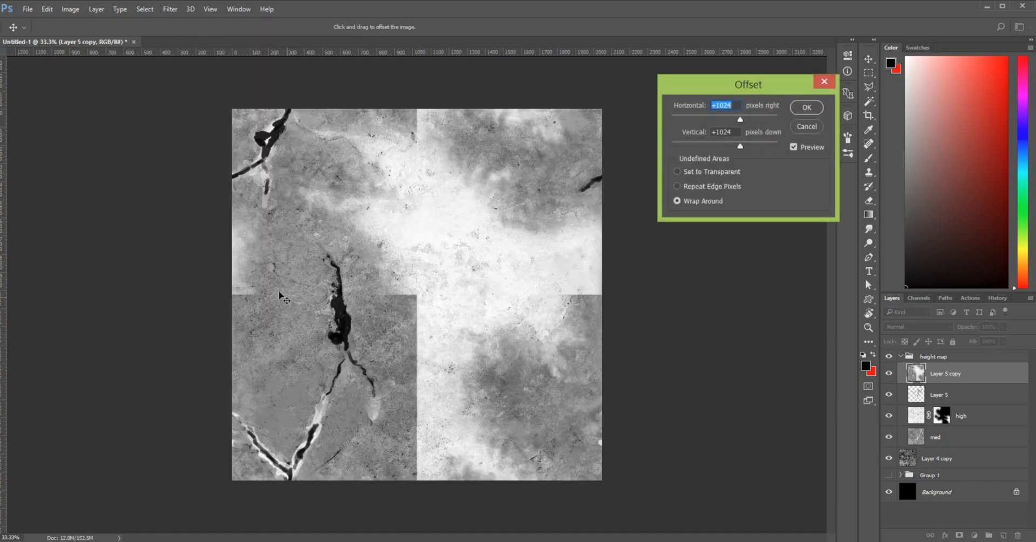
{"action": "left_click", "coordinate": [807, 107]}
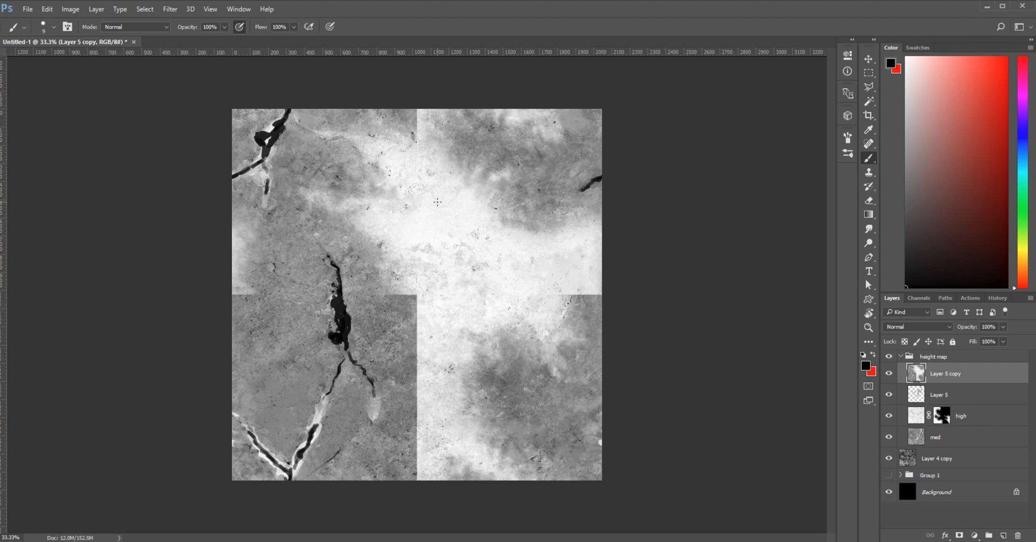
{"action": "key", "text": "ctrl+z"}
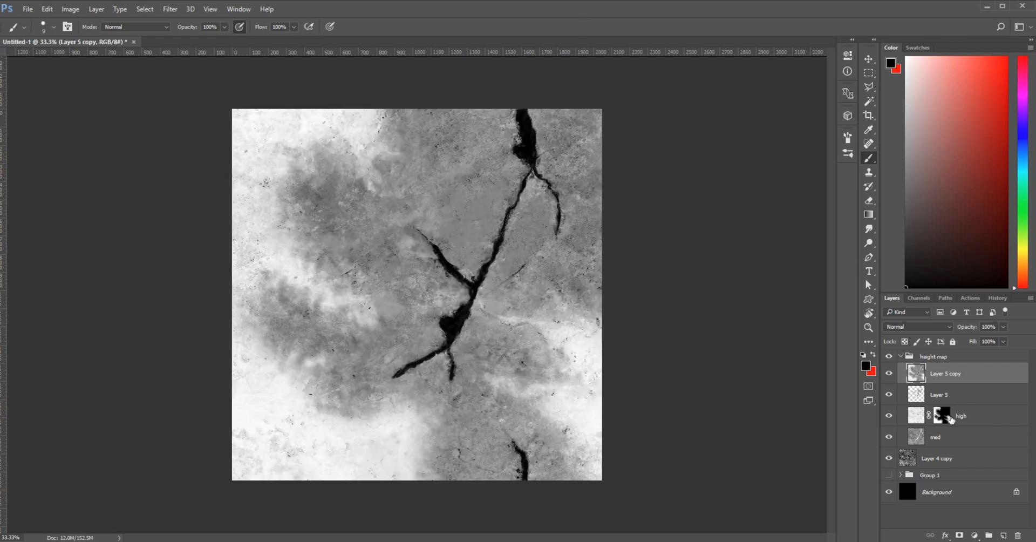
{"action": "left_click", "coordinate": [1018, 536]}
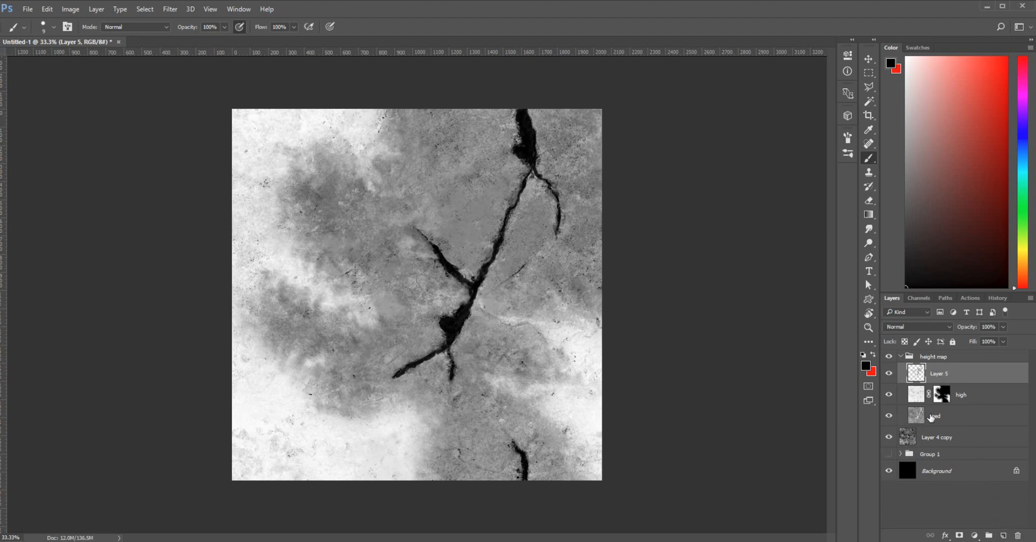
{"action": "left_click", "coordinate": [951, 419]}
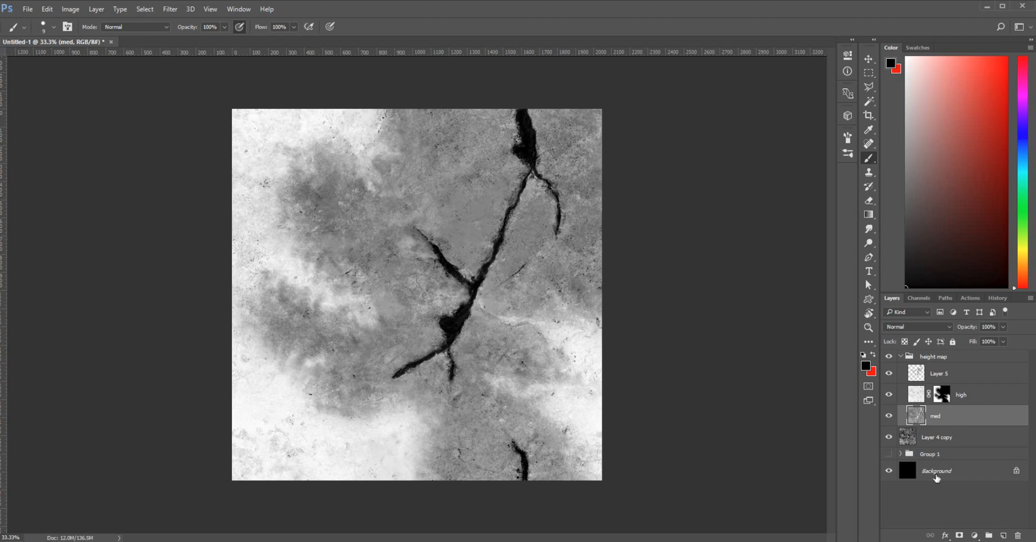
{"action": "left_click", "coordinate": [942, 472]}
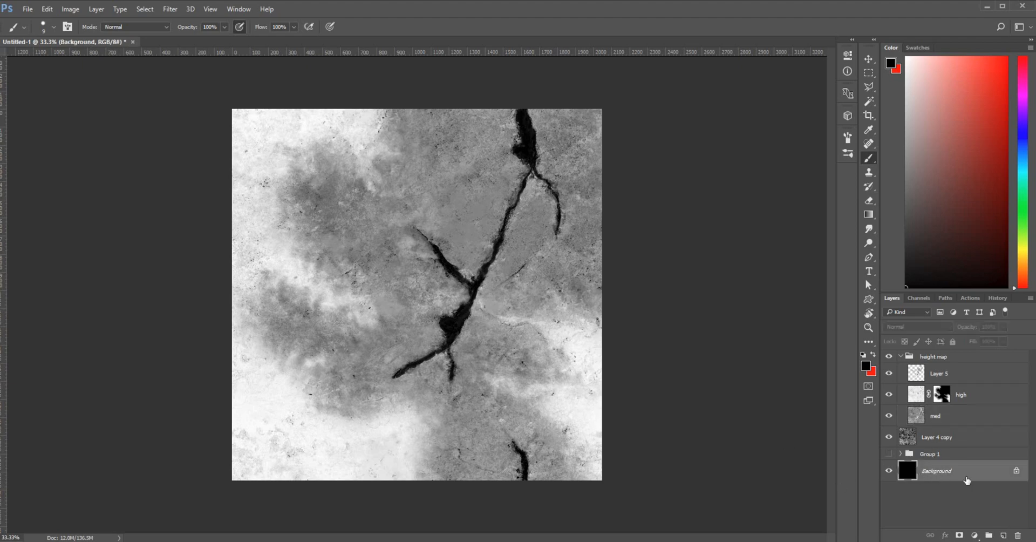
Unlock the Background as Layer 0 and duplicate it into the height map group
{"action": "left_click_drag", "start_coordinate": [964, 478], "coordinate": [961, 427]}
{"action": "left_click", "coordinate": [1016, 470]}
{"action": "left_click_drag", "start_coordinate": [938, 481], "coordinate": [962, 429]}
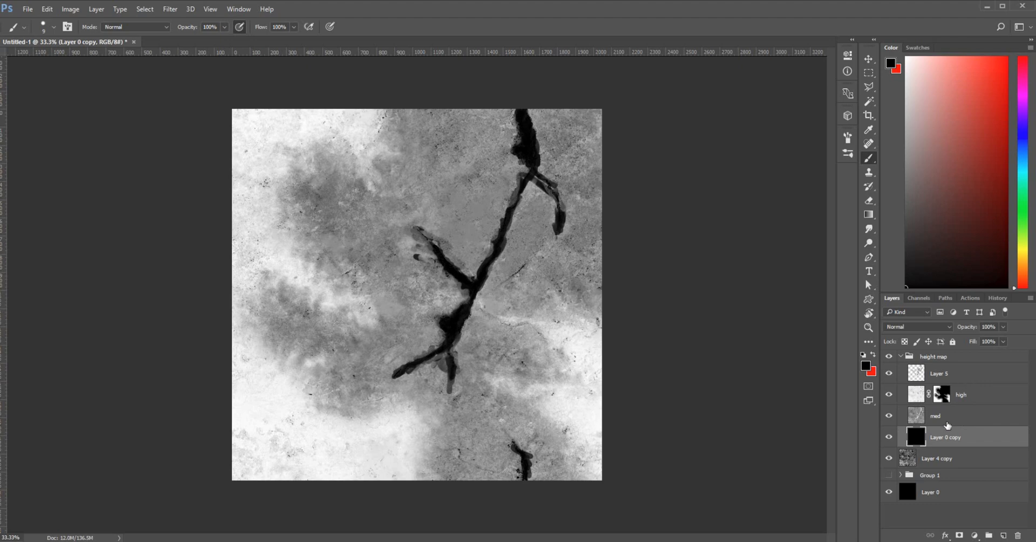
{"action": "left_click", "coordinate": [889, 373]}
{"action": "left_click", "coordinate": [889, 373]}
{"action": "left_click", "coordinate": [982, 393]}
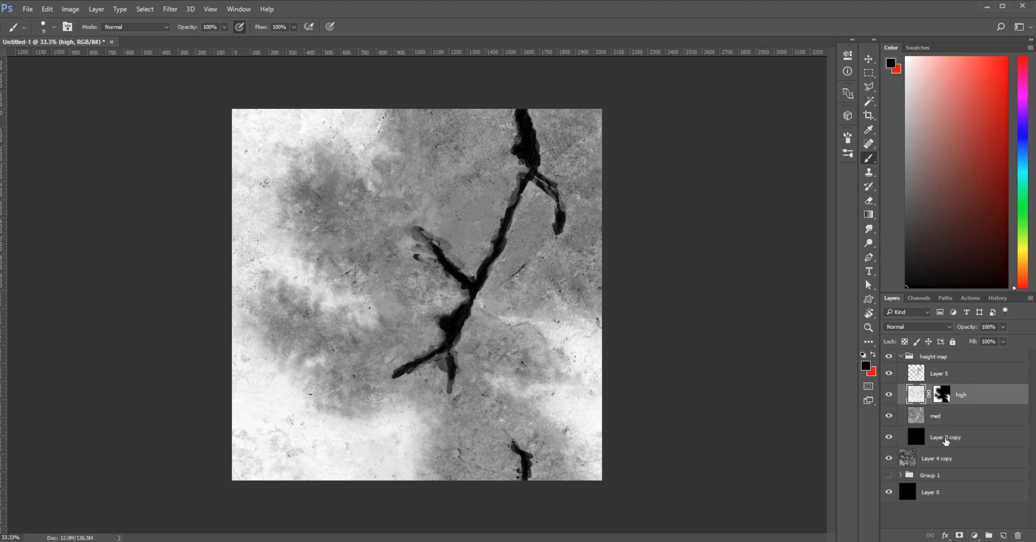
{"action": "left_click", "coordinate": [947, 443]}
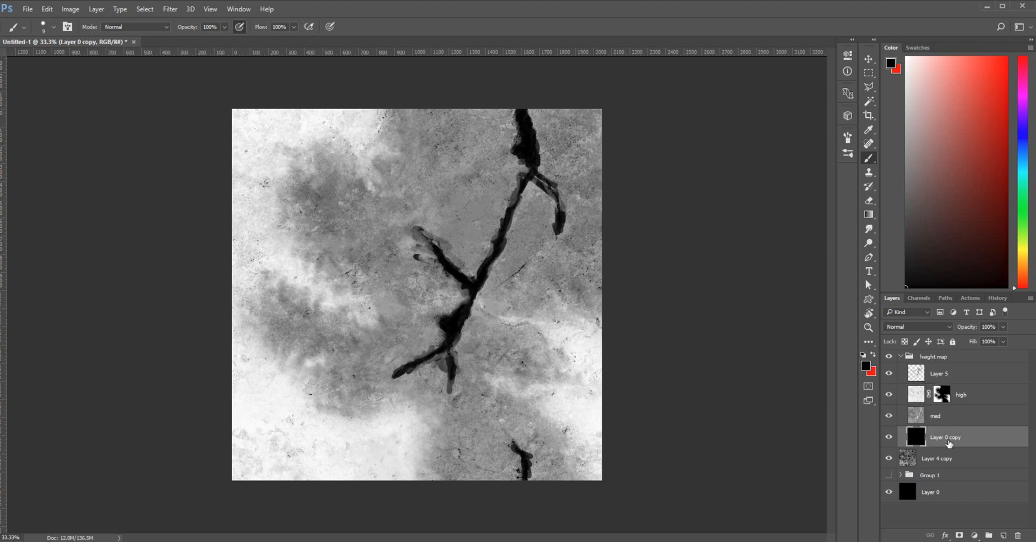
Revert to the Delete Layer history state and duplicate Layer 4 copy as Layer 4 copy 2
{"action": "left_click", "coordinate": [996, 298]}
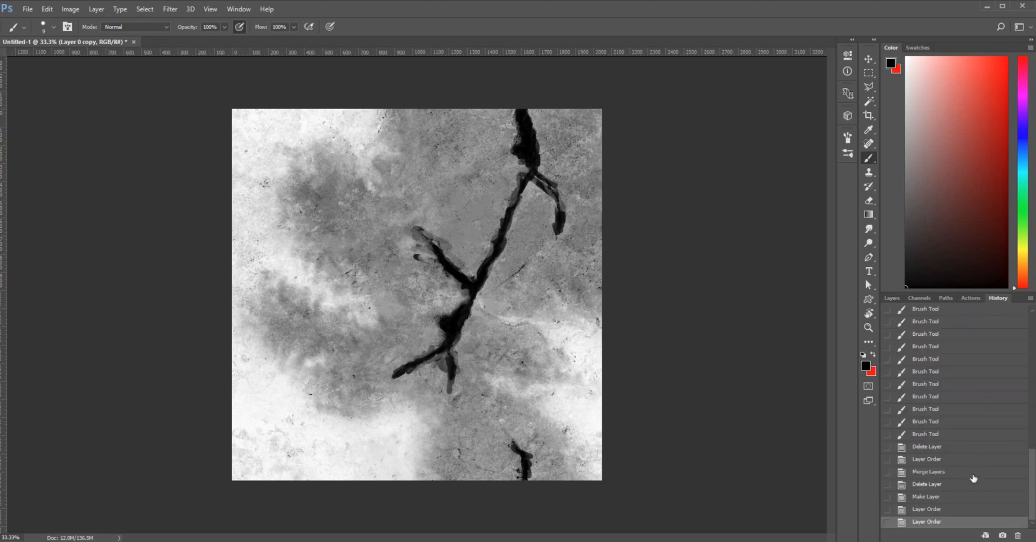
{"action": "left_click", "coordinate": [965, 448]}
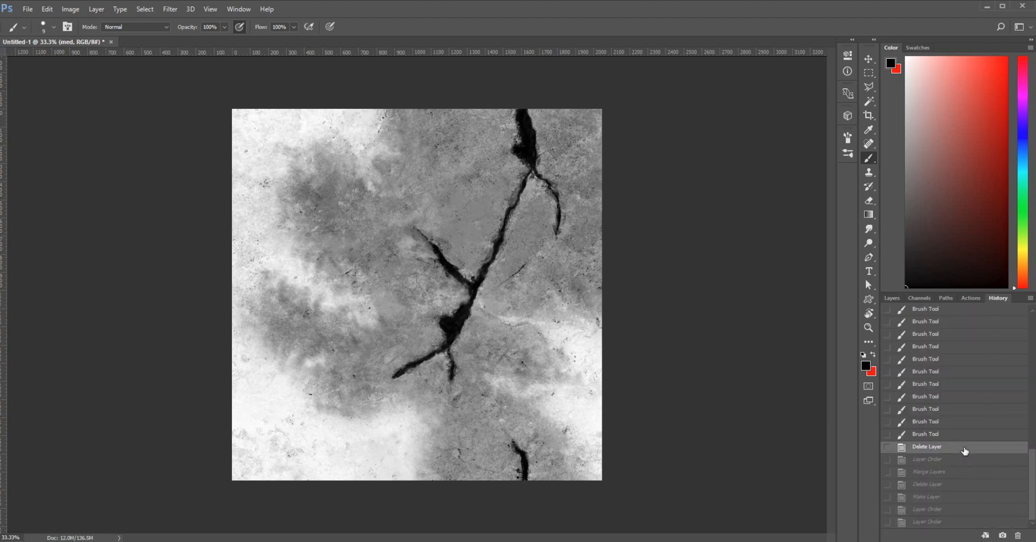
{"action": "left_click", "coordinate": [892, 298]}
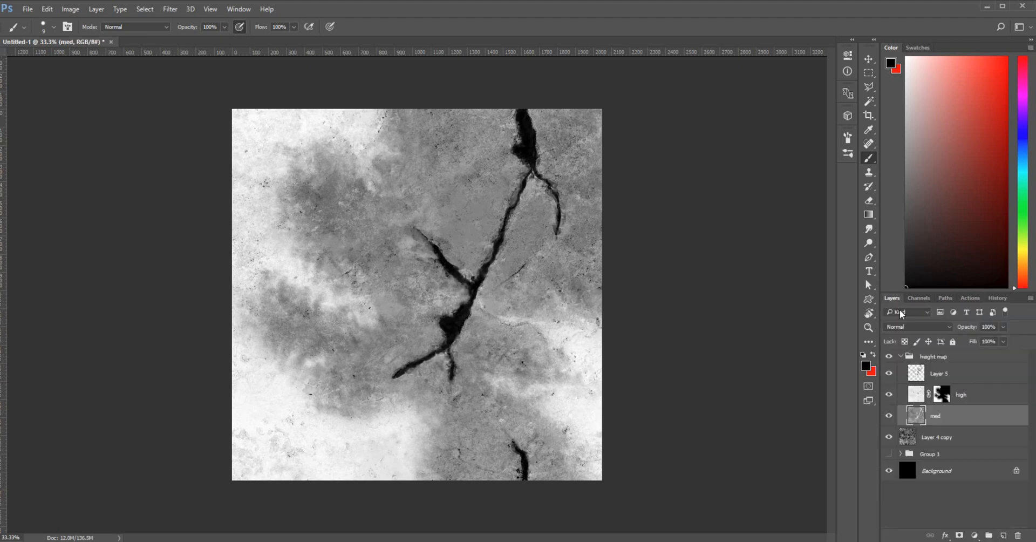
{"action": "left_click", "coordinate": [942, 436]}
{"action": "key", "text": "ctrl+j"}
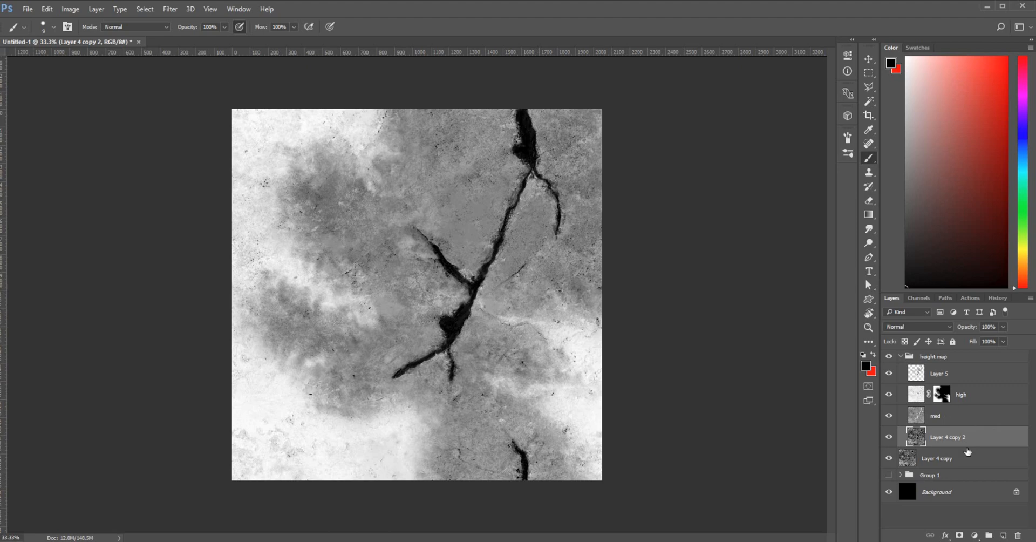
Duplicate Layer 5, high, med and Layer 4 copy 2, and merge the copies into one layer
{"action": "left_click", "coordinate": [973, 381], "text": "shift"}
{"action": "left_click_drag", "start_coordinate": [973, 381], "coordinate": [971, 364]}
{"action": "right_click", "coordinate": [967, 374]}
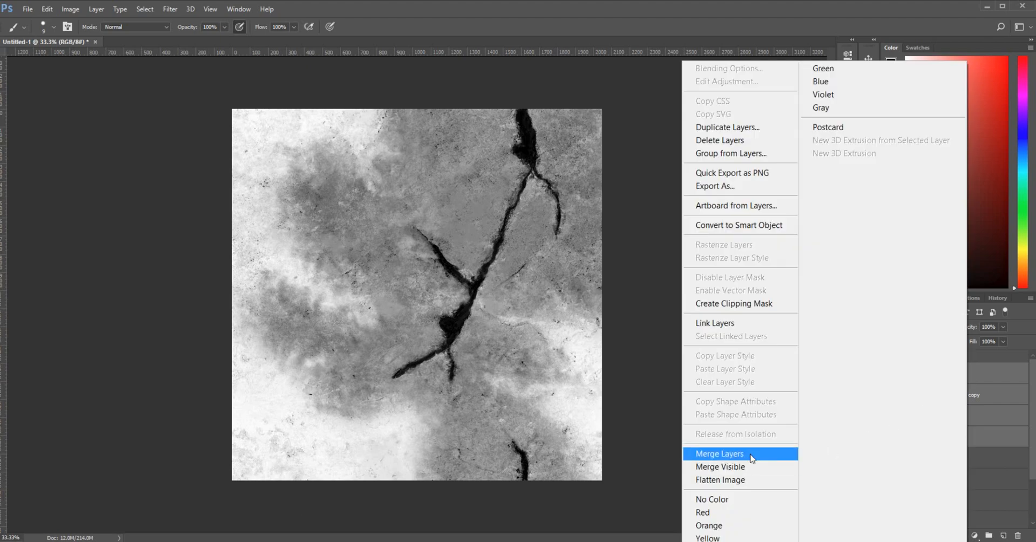
{"action": "left_click", "coordinate": [751, 456]}
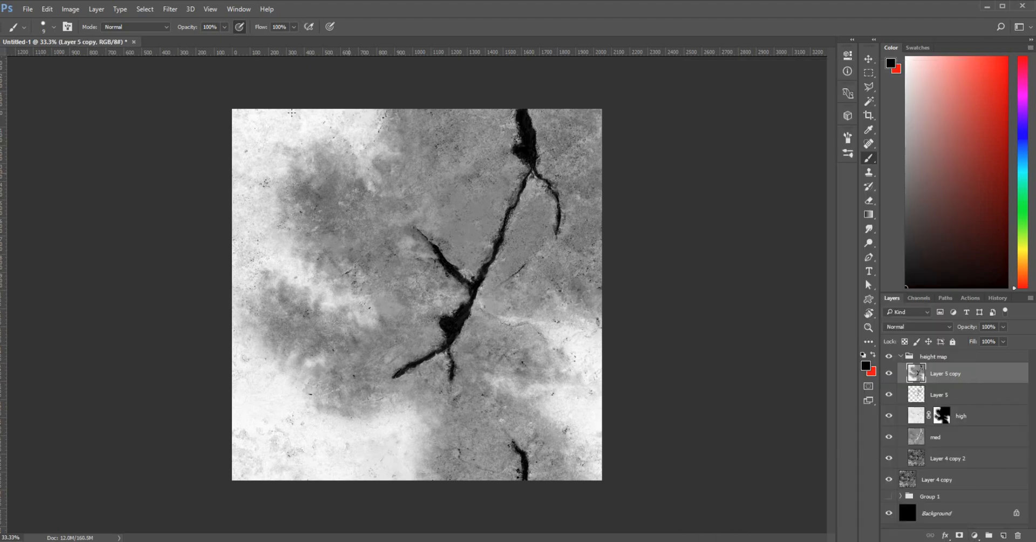
Reapply the wrap-around Offset filter and duplicate the result as Layer 5 copy 2
{"action": "left_click", "coordinate": [170, 9]}
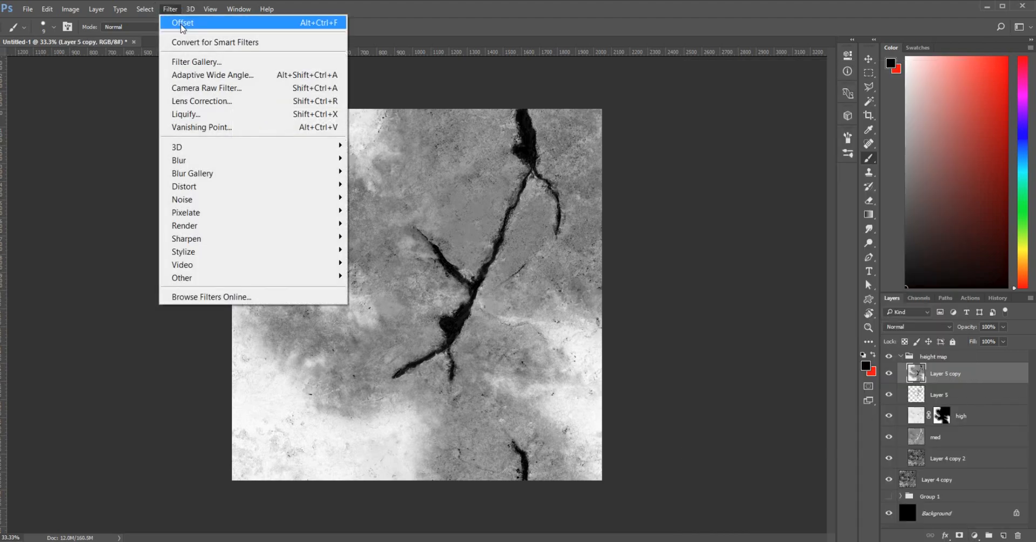
{"action": "left_click", "coordinate": [183, 22]}
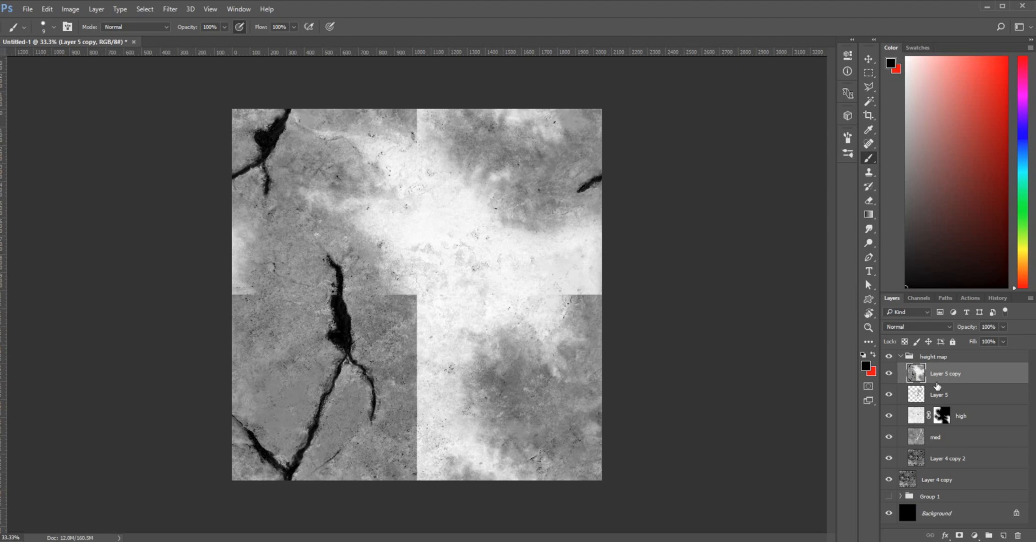
{"action": "left_click_drag", "start_coordinate": [964, 370], "coordinate": [966, 368]}
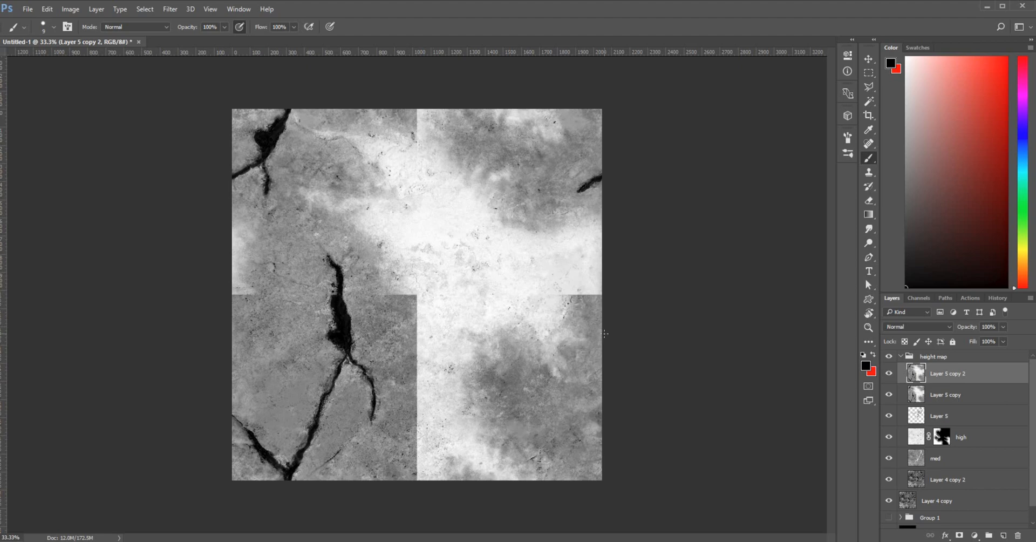
Add a white mask to Layer 5 copy 2 and set the Clone Stamp scatter to 98%
{"action": "left_click", "coordinate": [959, 535]}
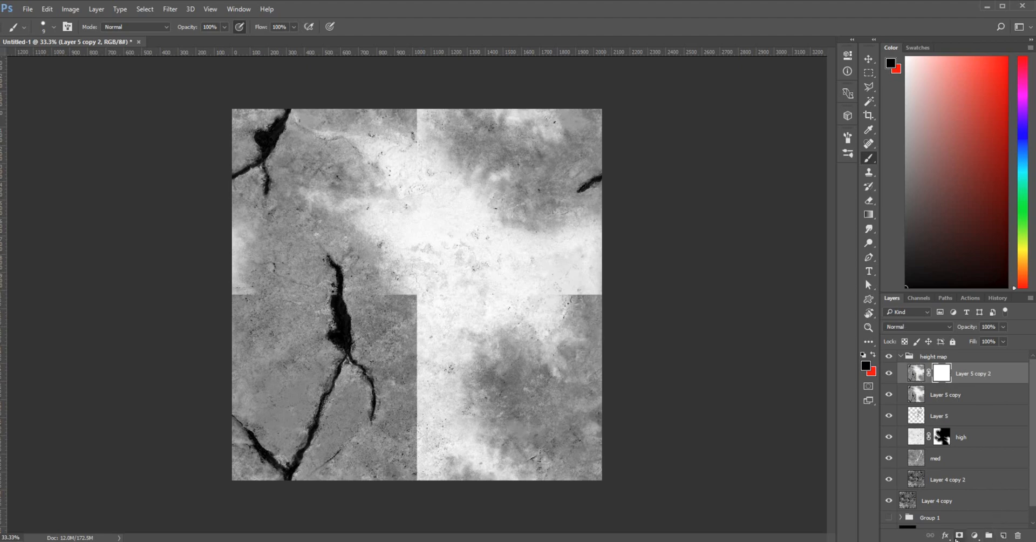
{"action": "left_click", "coordinate": [916, 374]}
{"action": "key", "text": "s"}
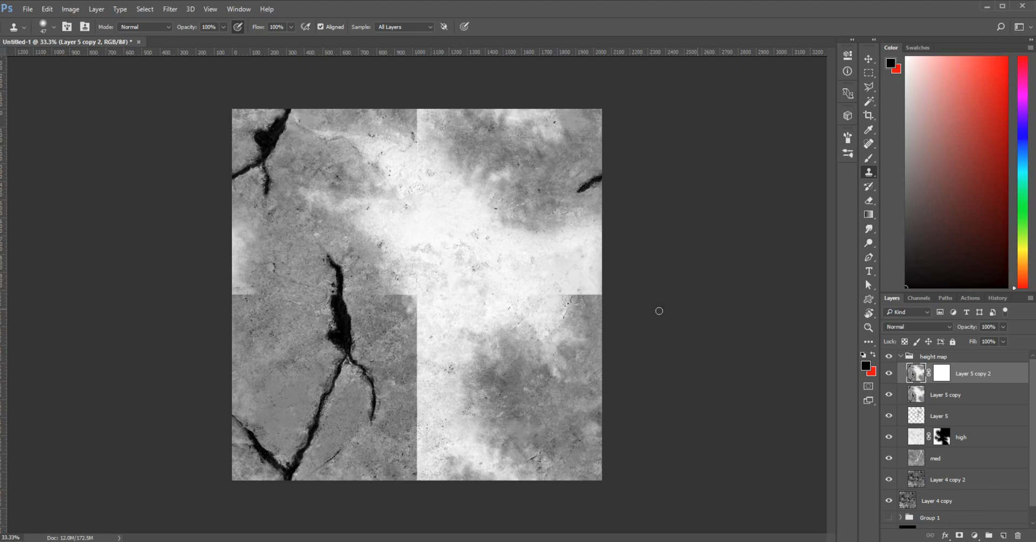
{"action": "left_click", "coordinate": [846, 136]}
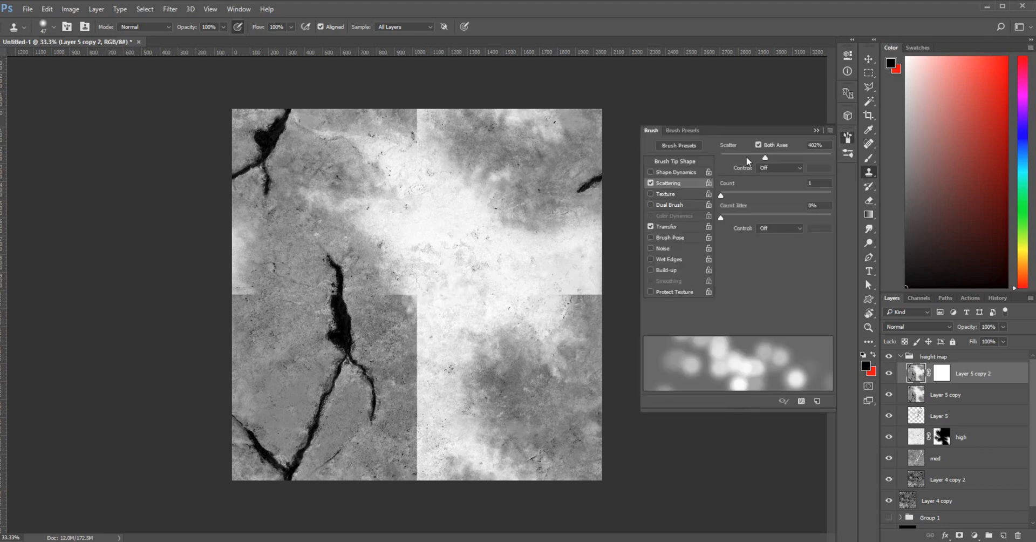
{"action": "left_click", "coordinate": [731, 157]}
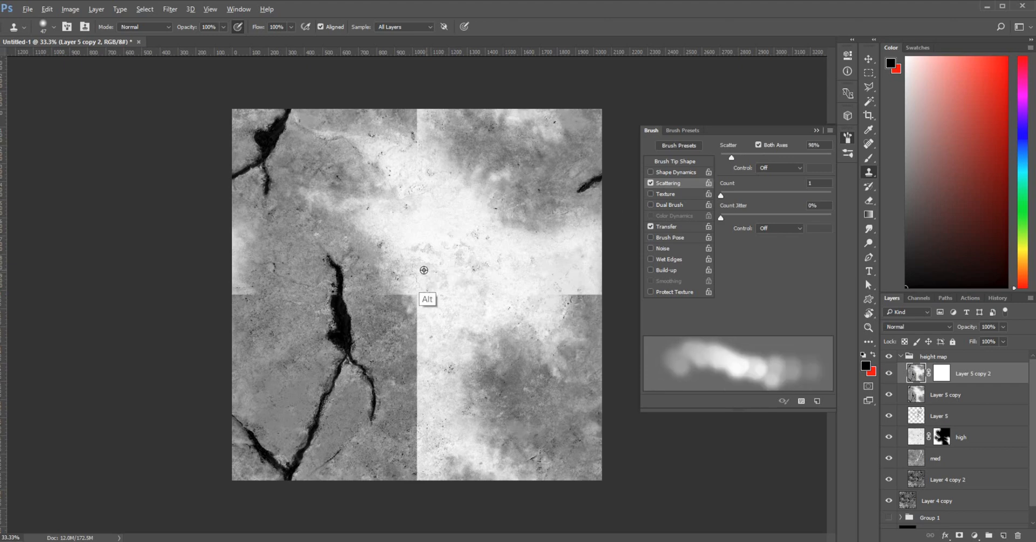
Clone bright rock texture over the central vertical seam and its dark edge
{"action": "left_click", "coordinate": [449, 267], "text": "alt"}
{"action": "mouse_move", "coordinate": [424, 297]}
{"action": "left_mouse_down"}
{"action": "mouse_move", "coordinate": [393, 289]}
{"action": "mouse_move", "coordinate": [420, 298]}
{"action": "left_mouse_up"}
{"action": "mouse_move", "coordinate": [420, 311]}
{"action": "left_mouse_down"}
{"action": "mouse_move", "coordinate": [424, 345]}
{"action": "mouse_move", "coordinate": [423, 318]}
{"action": "mouse_move", "coordinate": [412, 340]}
{"action": "mouse_move", "coordinate": [412, 319]}
{"action": "mouse_move", "coordinate": [429, 333]}
{"action": "mouse_move", "coordinate": [414, 350]}
{"action": "mouse_move", "coordinate": [422, 361]}
{"action": "mouse_move", "coordinate": [411, 355]}
{"action": "mouse_move", "coordinate": [417, 372]}
{"action": "mouse_move", "coordinate": [416, 350]}
{"action": "mouse_move", "coordinate": [405, 379]}
{"action": "mouse_move", "coordinate": [418, 364]}
{"action": "mouse_move", "coordinate": [417, 396]}
{"action": "mouse_move", "coordinate": [429, 399]}
{"action": "mouse_move", "coordinate": [417, 413]}
{"action": "mouse_move", "coordinate": [415, 389]}
{"action": "mouse_move", "coordinate": [427, 391]}
{"action": "mouse_move", "coordinate": [412, 415]}
{"action": "mouse_move", "coordinate": [426, 387]}
{"action": "mouse_move", "coordinate": [414, 419]}
{"action": "mouse_move", "coordinate": [424, 403]}
{"action": "mouse_move", "coordinate": [428, 442]}
{"action": "mouse_move", "coordinate": [421, 434]}
{"action": "mouse_move", "coordinate": [411, 469]}
{"action": "mouse_move", "coordinate": [417, 476]}
{"action": "left_mouse_up"}
{"action": "left_click", "coordinate": [452, 286], "text": "alt"}
{"action": "left_click", "coordinate": [459, 251], "text": "alt"}
{"action": "left_click", "coordinate": [413, 265], "text": "alt"}
{"action": "left_click", "coordinate": [442, 267], "text": "alt"}
{"action": "left_click", "coordinate": [434, 276], "text": "alt"}
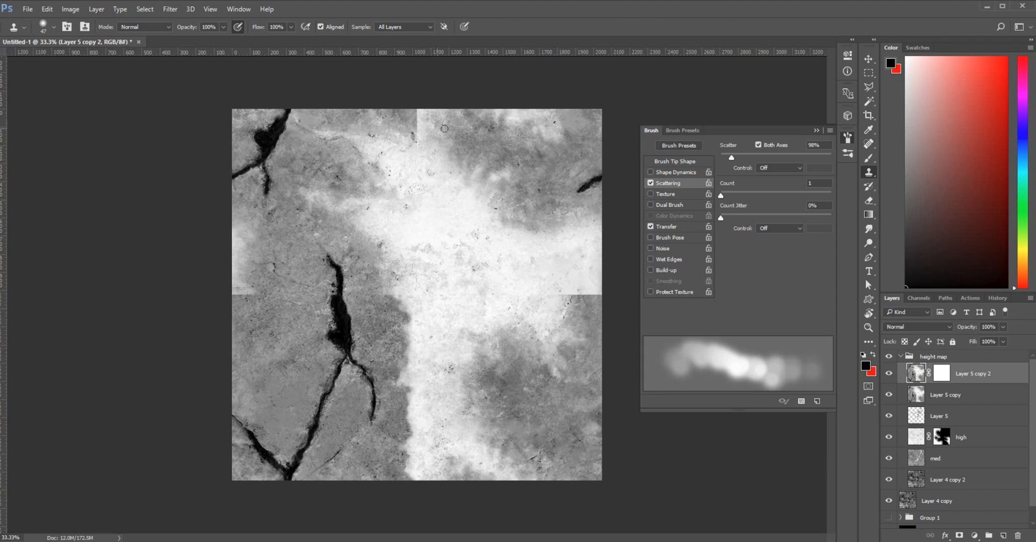
Clone texture over the vertical seam near the top of the image
{"action": "key", "text": "alt"}
{"action": "left_click", "coordinate": [427, 129], "text": "alt"}
{"action": "mouse_move", "coordinate": [416, 120]}
{"action": "left_mouse_down"}
{"action": "mouse_move", "coordinate": [436, 137]}
{"action": "mouse_move", "coordinate": [415, 134]}
{"action": "mouse_move", "coordinate": [411, 113]}
{"action": "left_mouse_up"}
{"action": "left_click", "coordinate": [435, 137], "text": "alt"}
{"action": "left_click", "coordinate": [435, 134], "text": "alt"}
Clone light texture across the right-hand horizontal seam
{"action": "left_click", "coordinate": [529, 275], "text": "alt"}
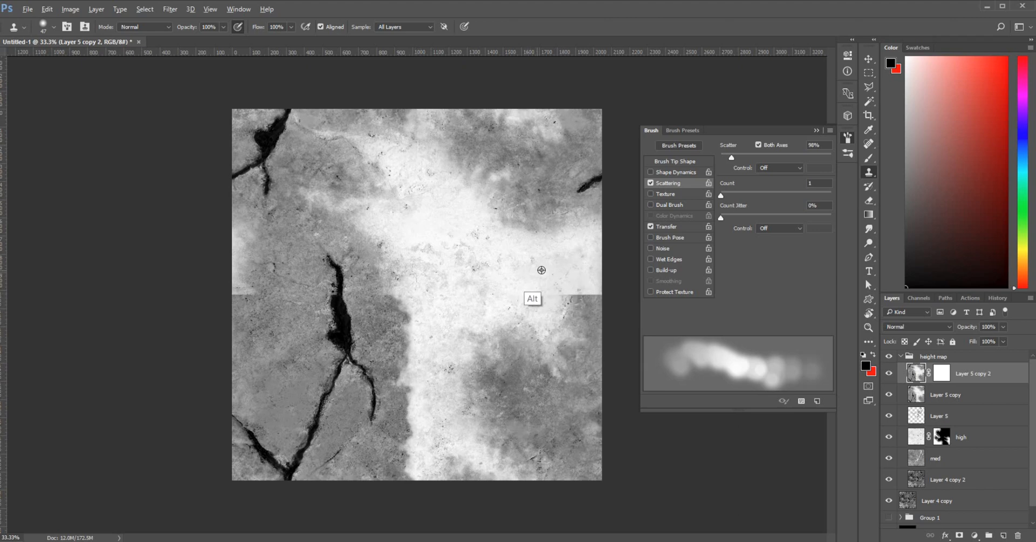
{"action": "left_click", "coordinate": [557, 270], "text": "alt"}
{"action": "mouse_move", "coordinate": [563, 293]}
{"action": "left_mouse_down"}
{"action": "mouse_move", "coordinate": [591, 290]}
{"action": "mouse_move", "coordinate": [574, 303]}
{"action": "mouse_move", "coordinate": [595, 292]}
{"action": "mouse_move", "coordinate": [578, 309]}
{"action": "mouse_move", "coordinate": [592, 307]}
{"action": "left_mouse_up"}
{"action": "left_click", "coordinate": [530, 277], "text": "alt"}
{"action": "left_click", "coordinate": [534, 276], "text": "alt"}
{"action": "left_click", "coordinate": [558, 295], "text": "alt"}
{"action": "left_click", "coordinate": [564, 302], "text": "alt"}
{"action": "left_click", "coordinate": [586, 310]}
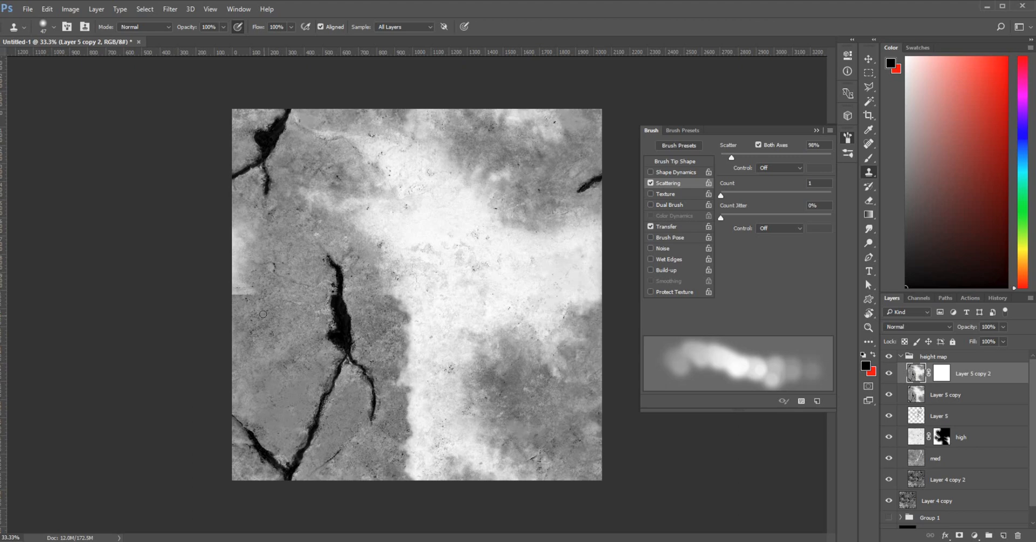
Soften the hard lower edge of the light patch on the left seam
{"action": "left_click", "coordinate": [241, 281], "text": "alt"}
{"action": "left_click", "coordinate": [246, 284], "text": "alt"}
{"action": "mouse_move", "coordinate": [241, 296]}
{"action": "left_mouse_down"}
{"action": "mouse_move", "coordinate": [258, 299]}
{"action": "mouse_move", "coordinate": [235, 293]}
{"action": "left_mouse_up"}
{"action": "left_click", "coordinate": [240, 271], "text": "alt"}
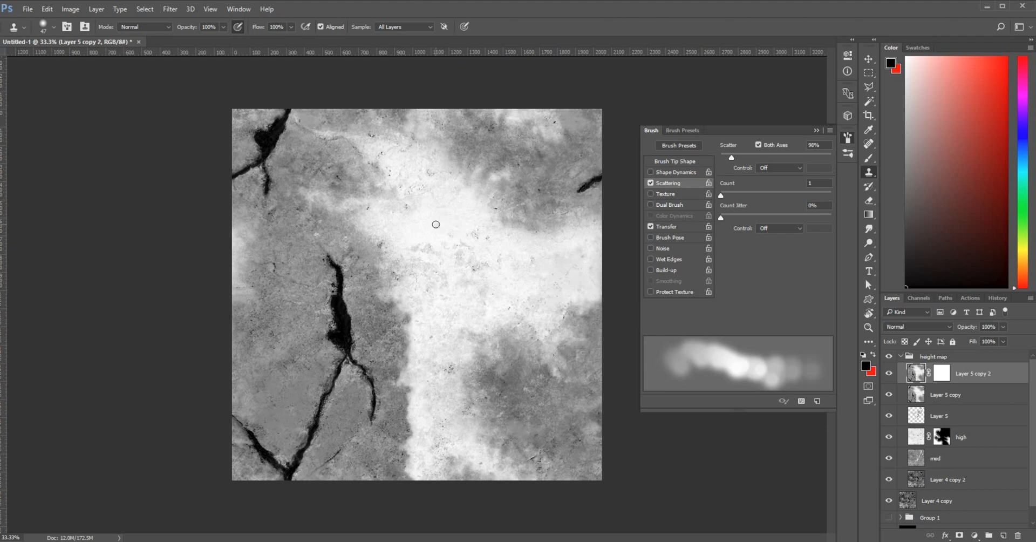
Cover the dark edge and lower-middle seam with bright texture, then rerun the Offset filter
{"action": "left_click", "coordinate": [439, 320], "text": "alt"}
{"action": "mouse_move", "coordinate": [403, 324]}
{"action": "left_mouse_down"}
{"action": "mouse_move", "coordinate": [391, 329]}
{"action": "mouse_move", "coordinate": [408, 351]}
{"action": "mouse_move", "coordinate": [396, 350]}
{"action": "mouse_move", "coordinate": [407, 331]}
{"action": "mouse_move", "coordinate": [385, 336]}
{"action": "mouse_move", "coordinate": [402, 347]}
{"action": "left_mouse_up"}
{"action": "left_click", "coordinate": [451, 306], "text": "alt"}
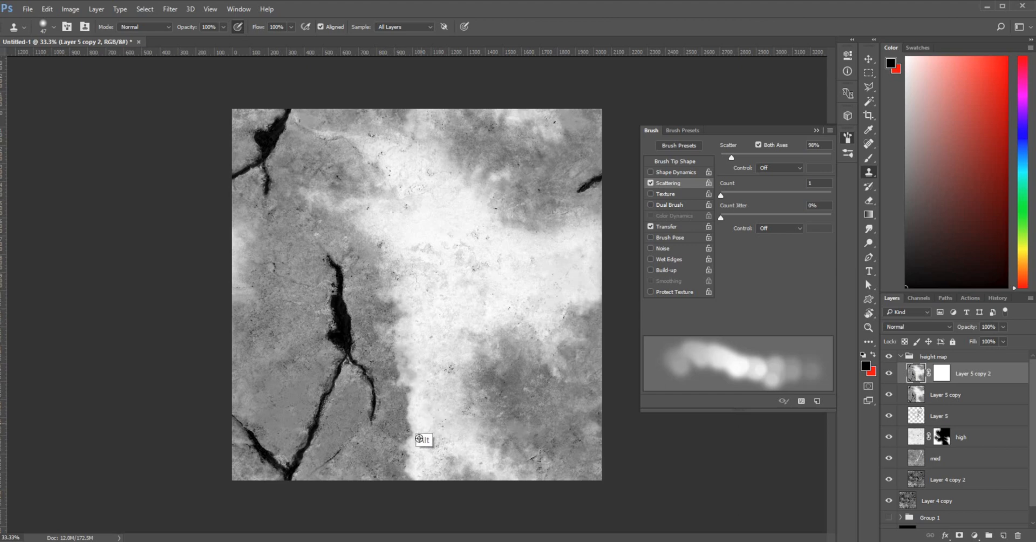
{"action": "mouse_move", "coordinate": [397, 452]}
{"action": "left_mouse_down"}
{"action": "mouse_move", "coordinate": [406, 453]}
{"action": "mouse_move", "coordinate": [386, 445]}
{"action": "mouse_move", "coordinate": [402, 465]}
{"action": "mouse_move", "coordinate": [375, 447]}
{"action": "mouse_move", "coordinate": [400, 459]}
{"action": "mouse_move", "coordinate": [419, 436]}
{"action": "left_mouse_up"}
{"action": "left_click", "coordinate": [445, 318], "text": "alt"}
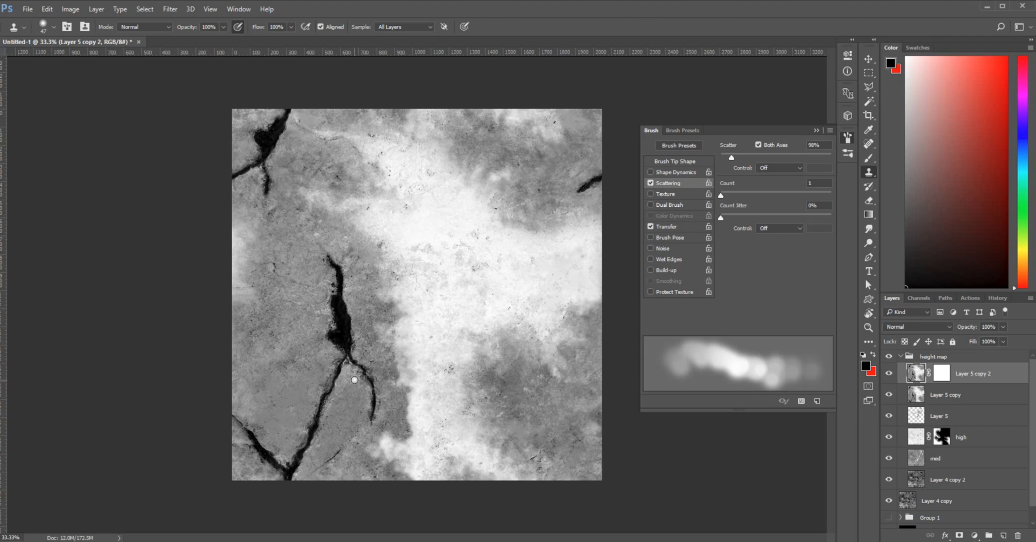
{"action": "left_click", "coordinate": [450, 324], "text": "alt"}
{"action": "left_click_drag", "start_coordinate": [407, 410], "coordinate": [419, 429]}
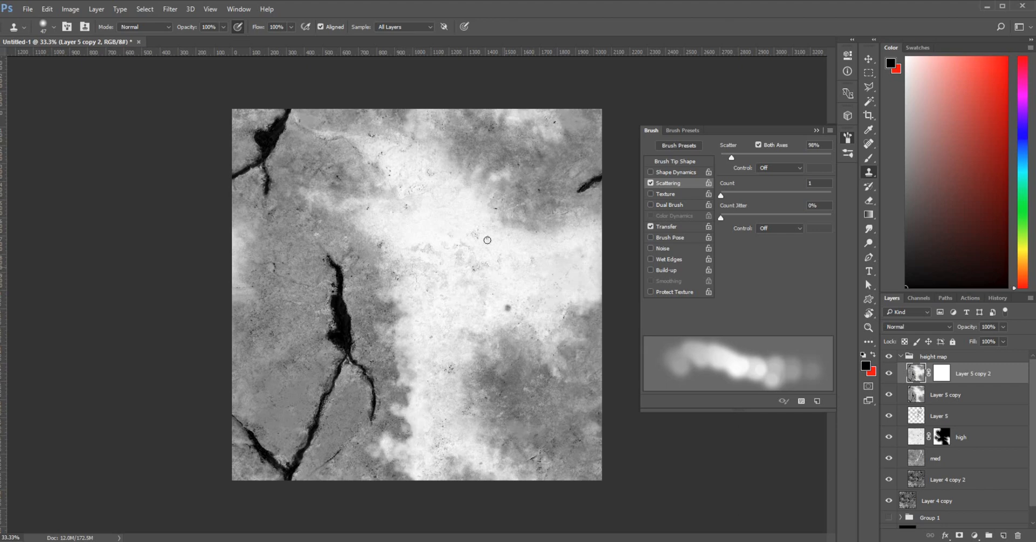
{"action": "left_click", "coordinate": [167, 9]}
{"action": "left_click", "coordinate": [183, 21]}
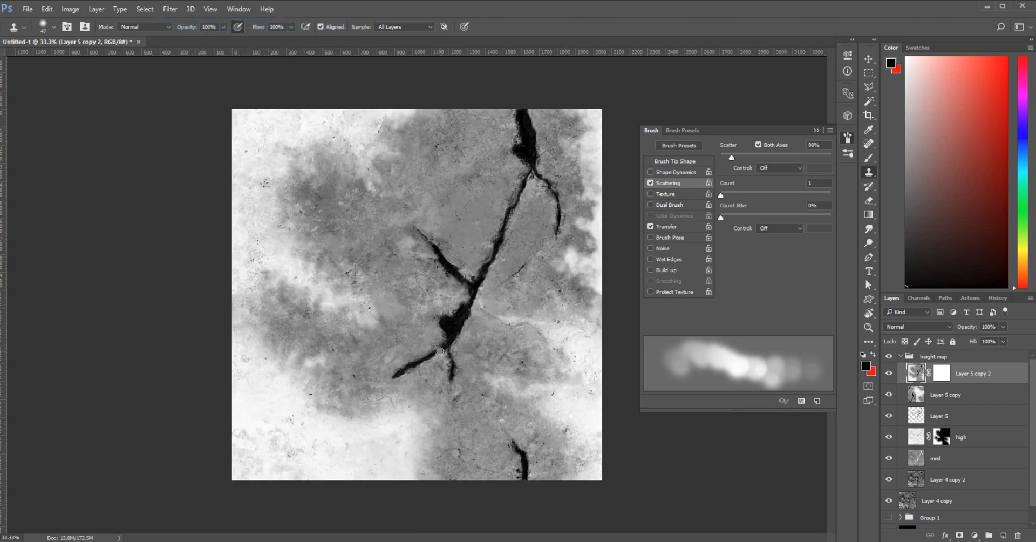
Collapse the Brush panel, pan the re-offset texture checking for seams, then zoom out to 25%
{"action": "key", "text": "ctrl+plus"}
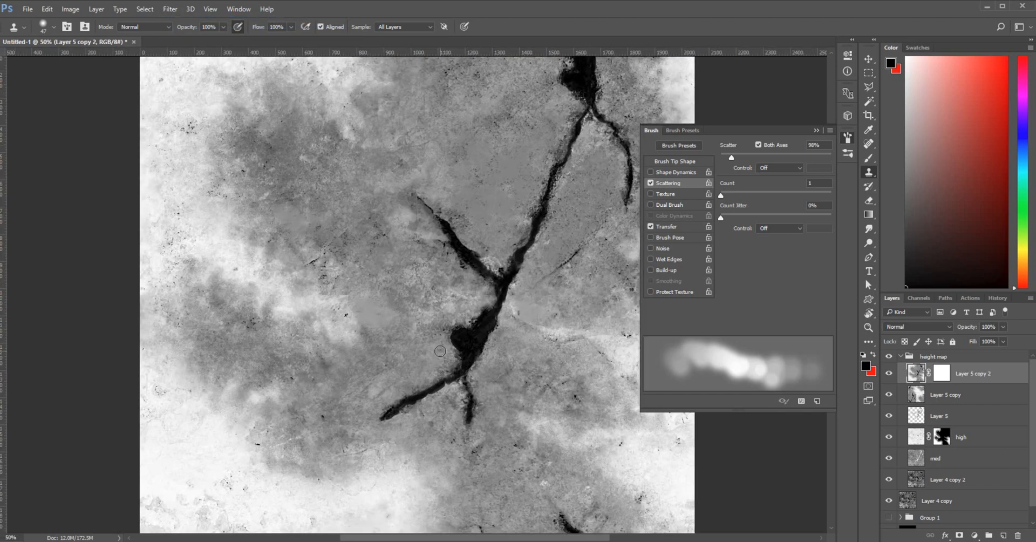
{"action": "left_click", "coordinate": [816, 130]}
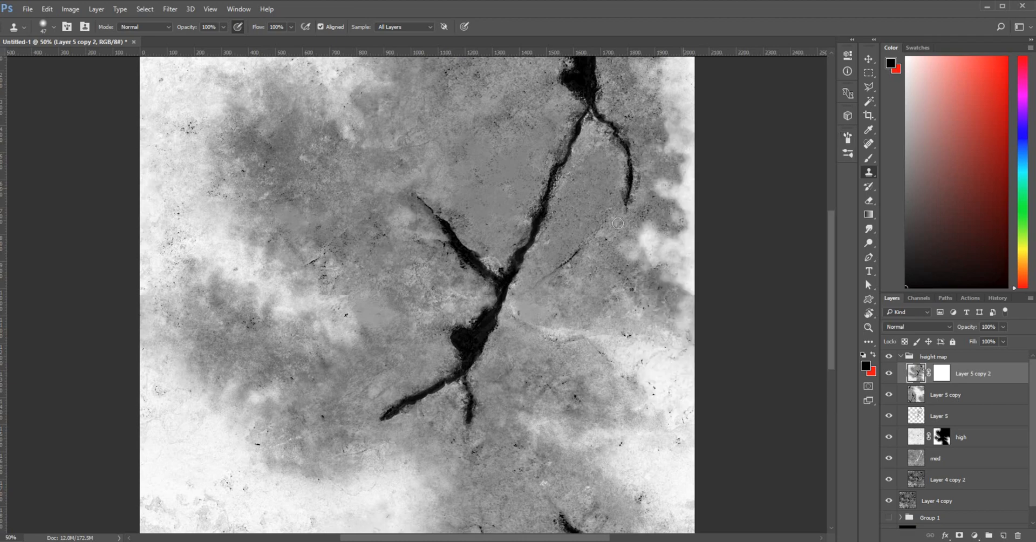
{"action": "left_click_drag", "start_coordinate": [572, 302], "coordinate": [563, 317]}
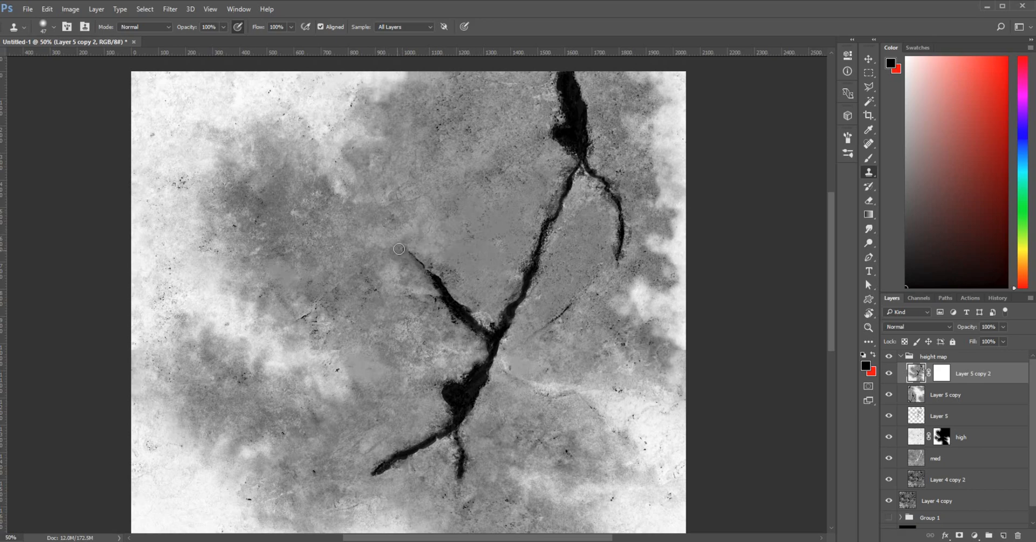
{"action": "left_click_drag", "start_coordinate": [366, 372], "coordinate": [375, 347]}
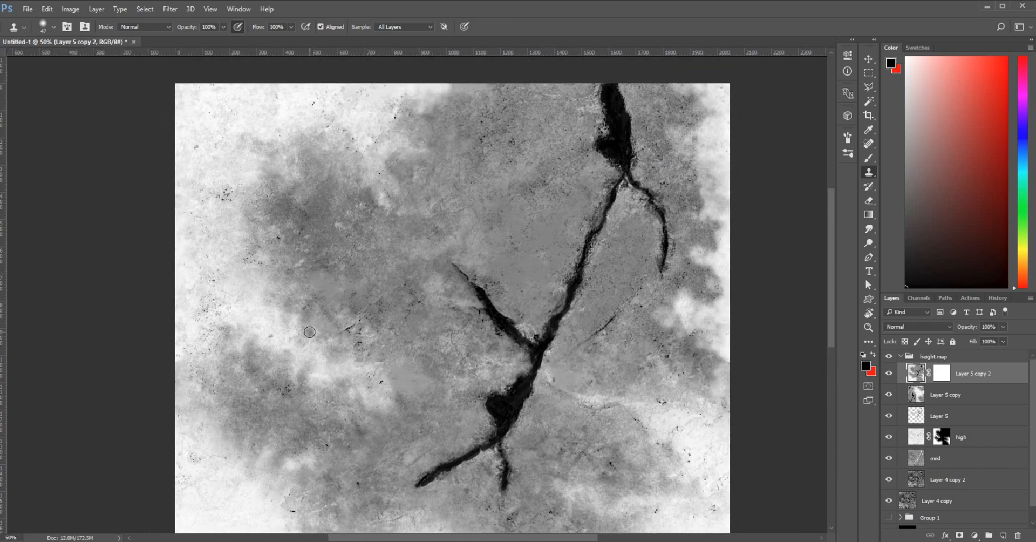
{"action": "left_click", "coordinate": [309, 332], "text": "alt"}
{"action": "left_click", "coordinate": [309, 332], "text": "alt"}
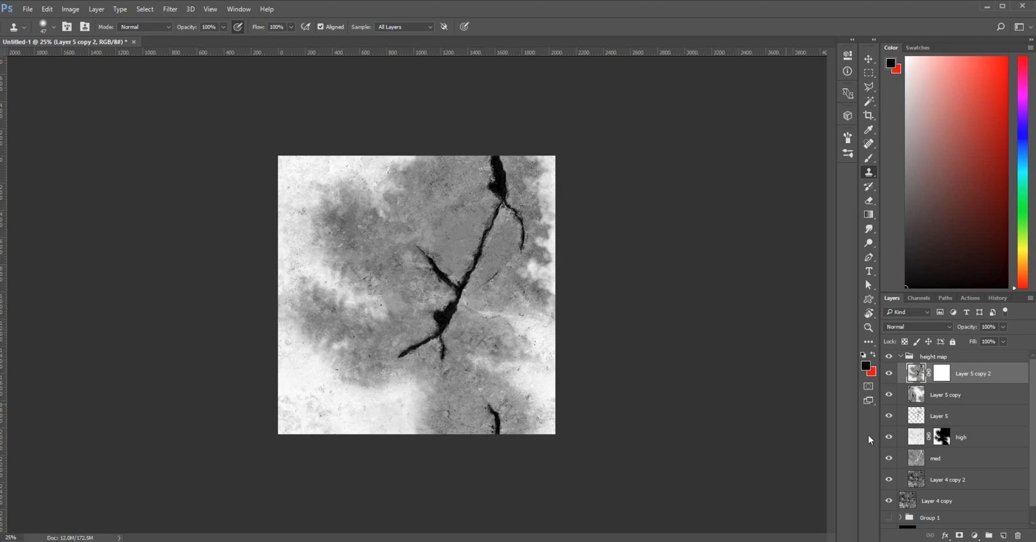
Merge Layer 5 copy and the other top clone layer into a single layer
{"action": "left_click", "coordinate": [965, 395], "text": "shift"}
{"action": "right_click", "coordinate": [966, 395]}
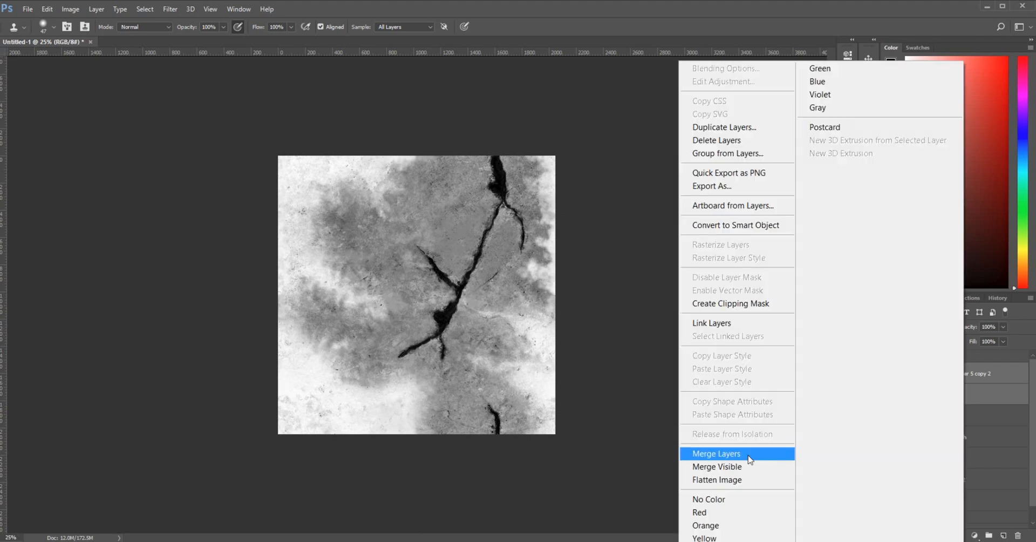
{"action": "left_click", "coordinate": [718, 454]}
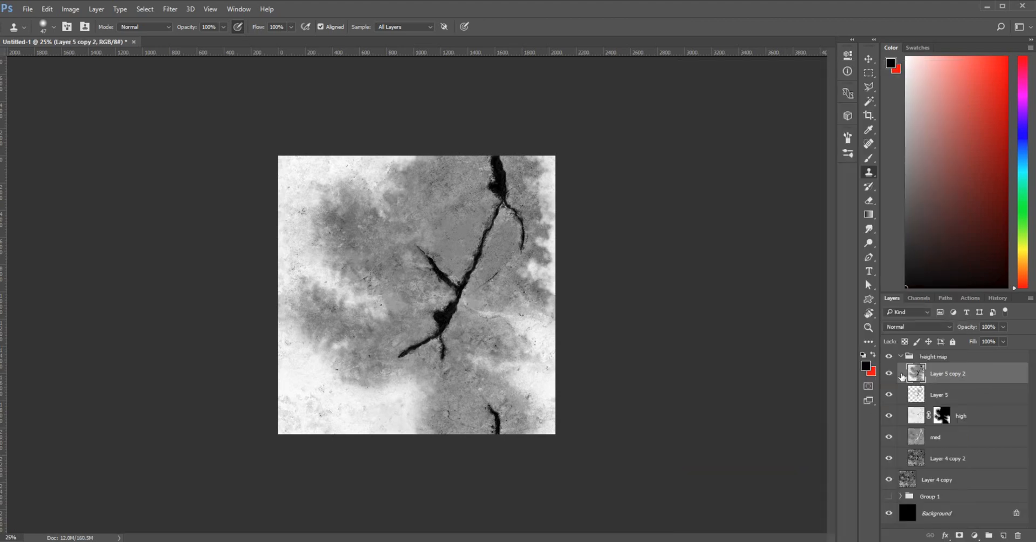
Rename the merged layer heightMap and collapse the height map group
{"action": "double_click", "coordinate": [944, 374]}
{"action": "type", "text": "heightMap"}
{"action": "key", "text": "Return"}
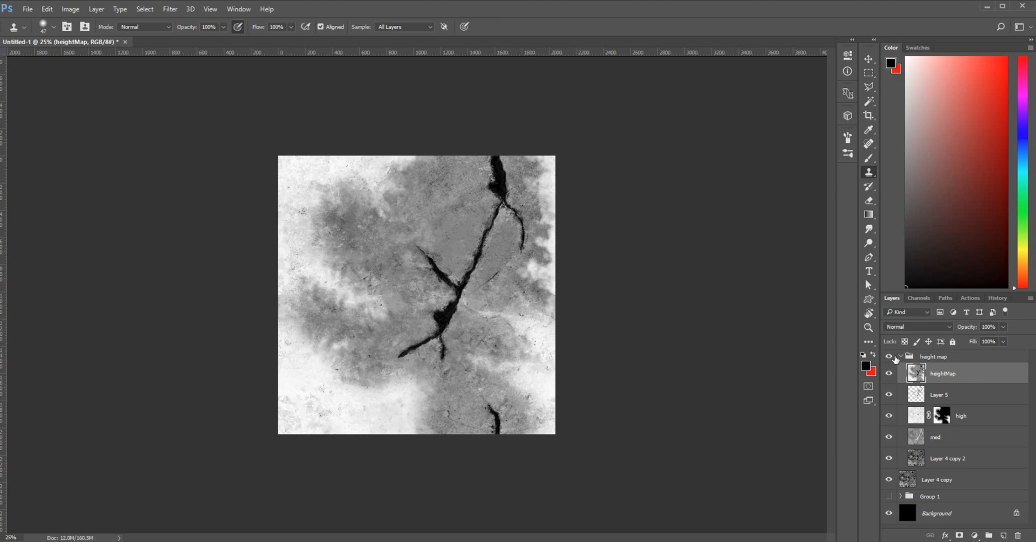
{"action": "left_click", "coordinate": [901, 357]}
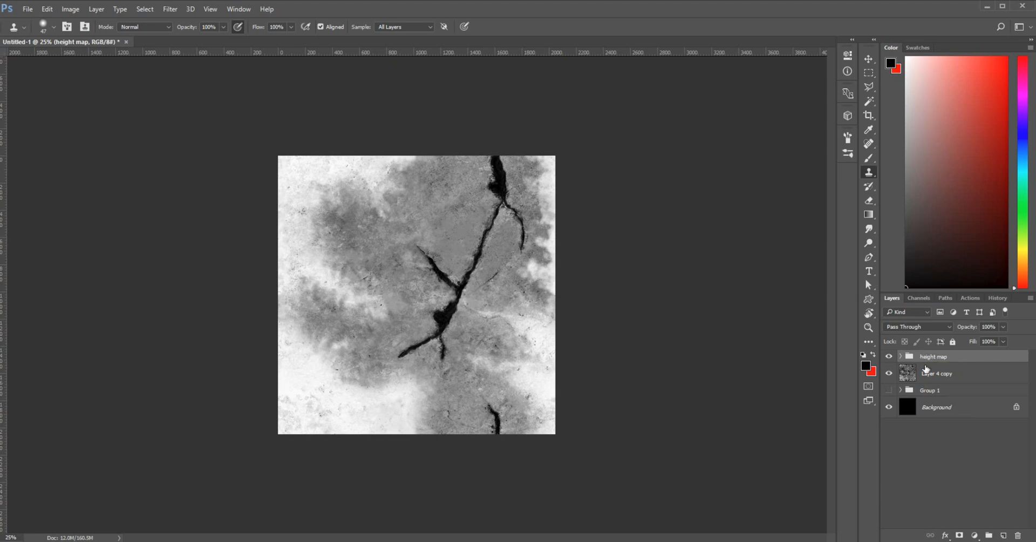
Create a new layer group named normal above the height map group
{"action": "left_click", "coordinate": [989, 535]}
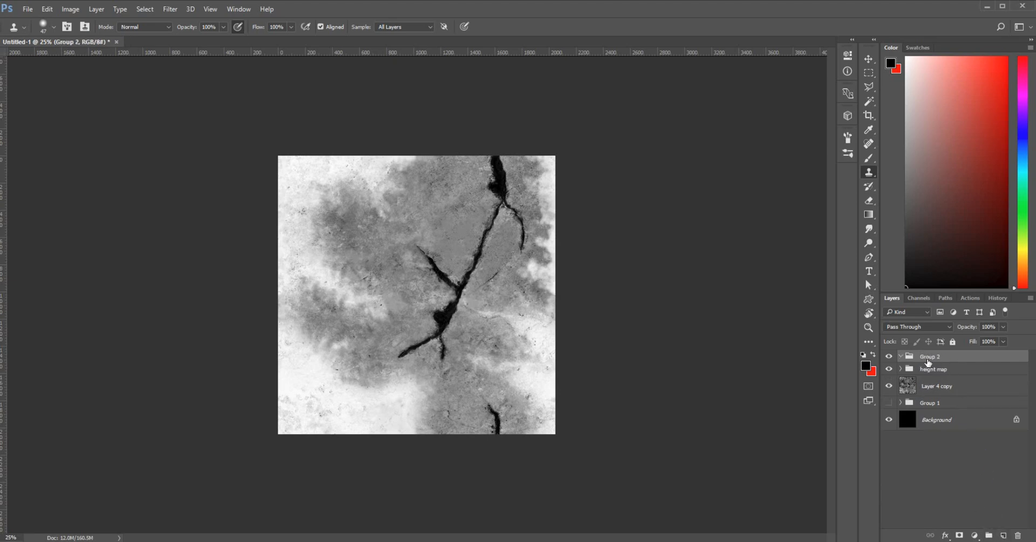
{"action": "double_click", "coordinate": [925, 359]}
{"action": "type", "text": "normal"}
{"action": "key", "text": "Return"}
Copy Layer 4 copy into the normal group and toggle its visibility to compare with the height map
{"action": "left_click_drag", "start_coordinate": [961, 396], "coordinate": [963, 372]}
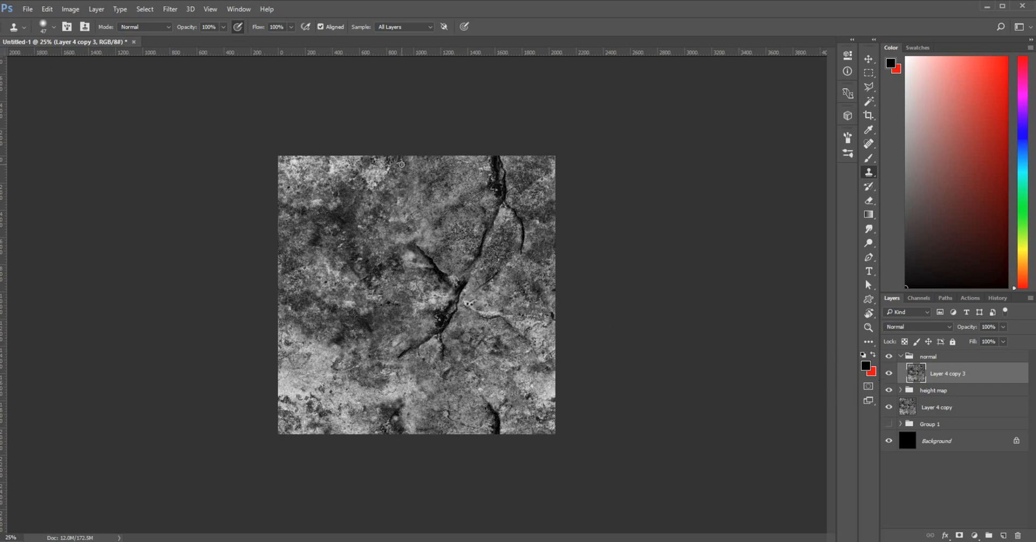
{"action": "left_click", "coordinate": [890, 374]}
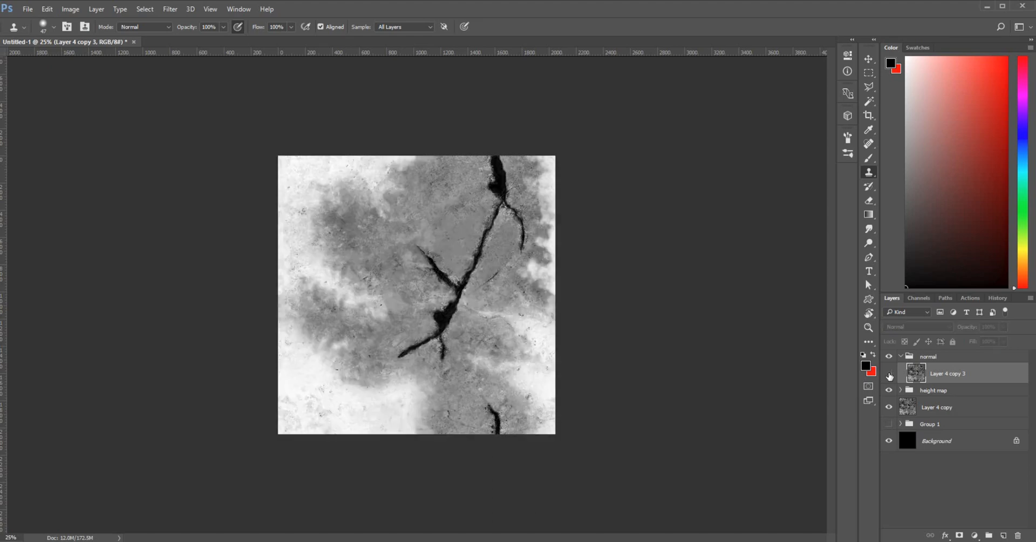
{"action": "left_click", "coordinate": [889, 374]}
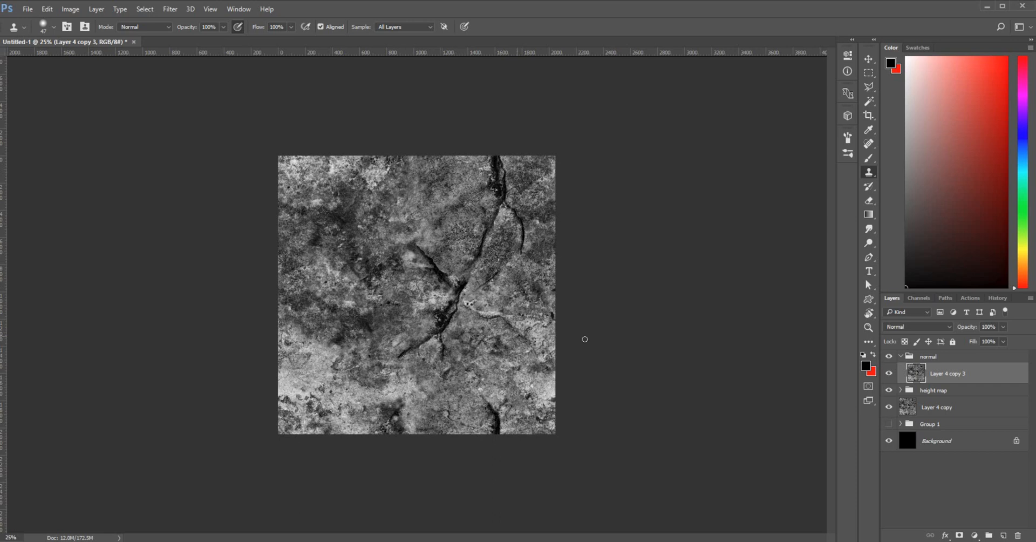
Brighten the copied rock layer with Levels: midtone 1.99, white input 169
{"action": "left_click", "coordinate": [95, 10]}
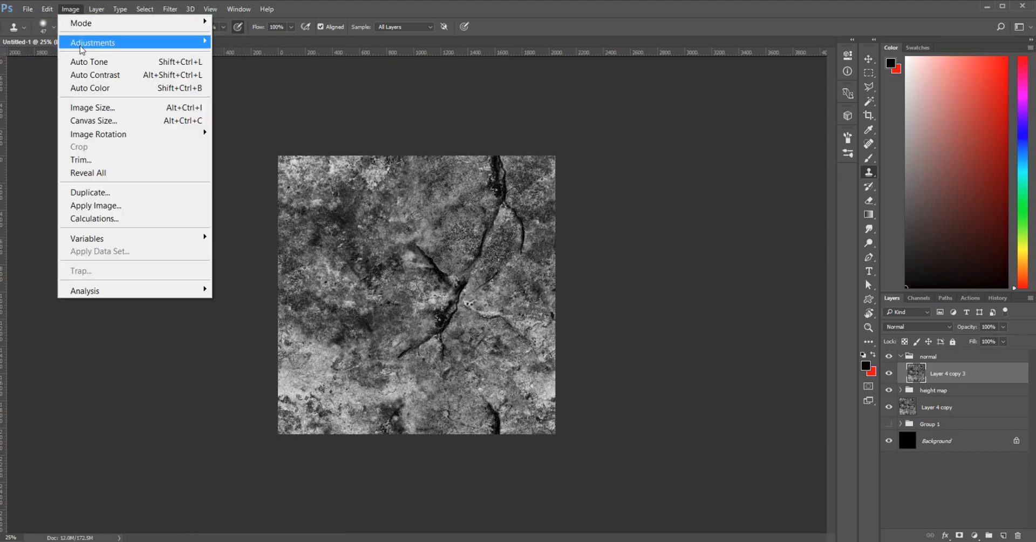
{"action": "mouse_move", "coordinate": [108, 42]}
{"action": "left_click", "coordinate": [232, 56]}
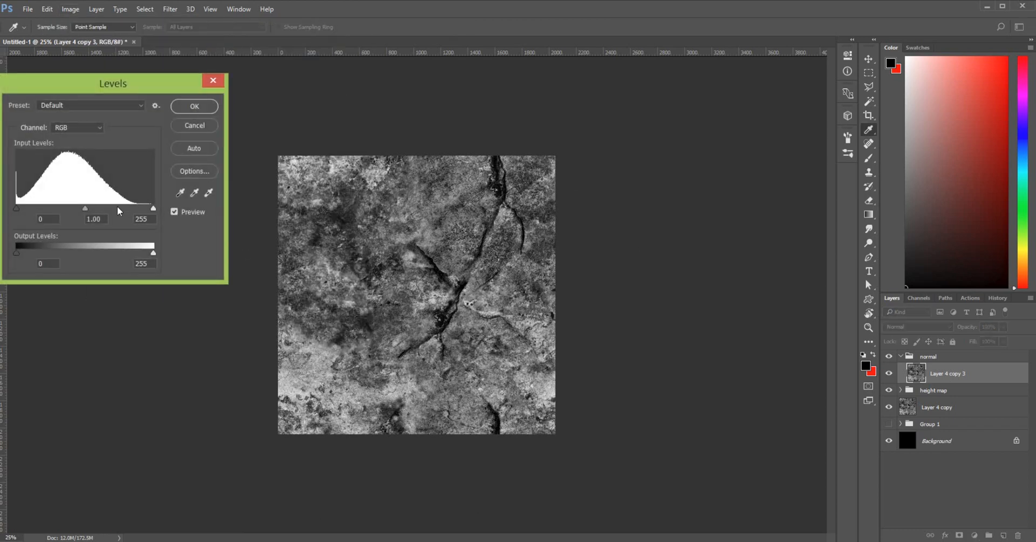
{"action": "left_click_drag", "start_coordinate": [84, 208], "coordinate": [55, 213]}
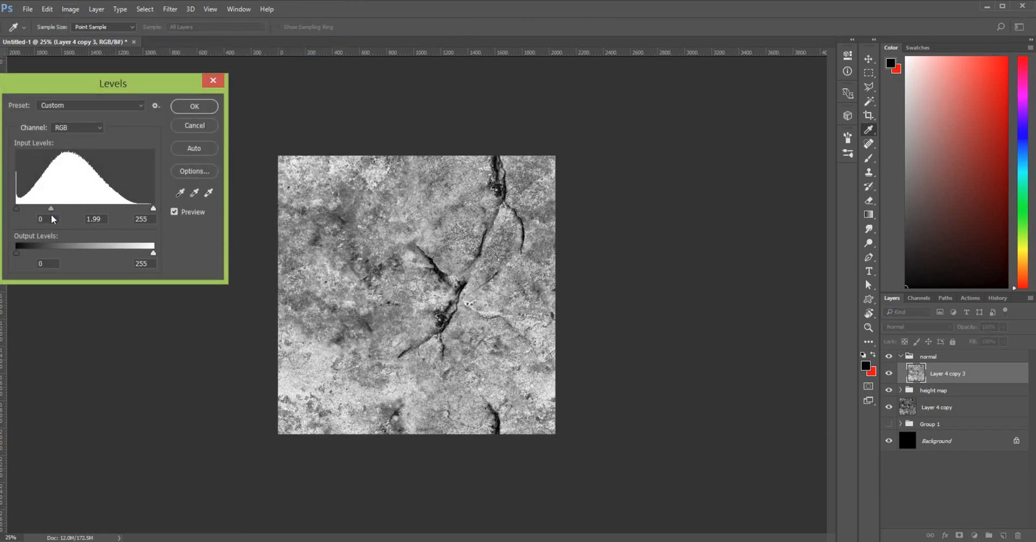
{"action": "left_click_drag", "start_coordinate": [153, 209], "coordinate": [128, 216]}
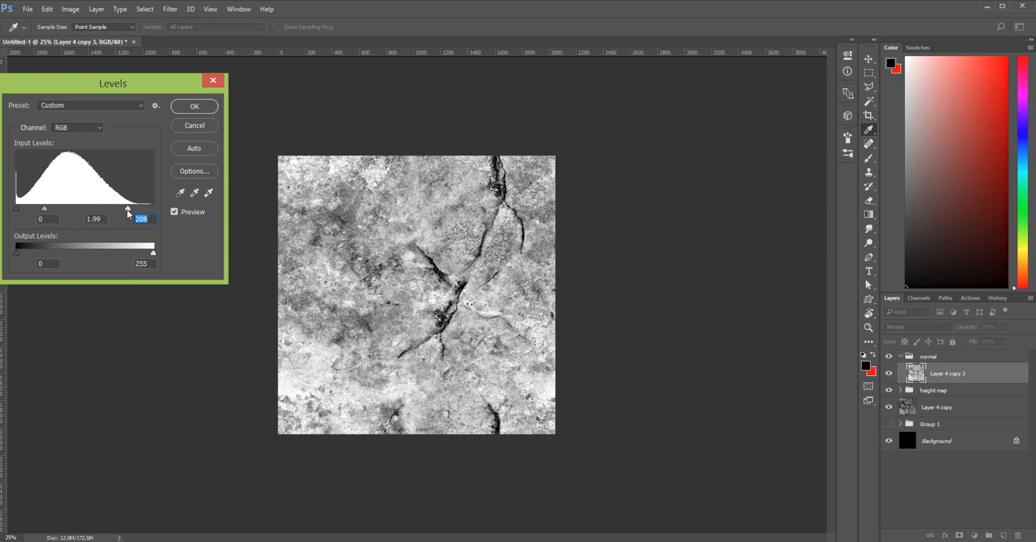
{"action": "left_click_drag", "start_coordinate": [122, 211], "coordinate": [107, 212]}
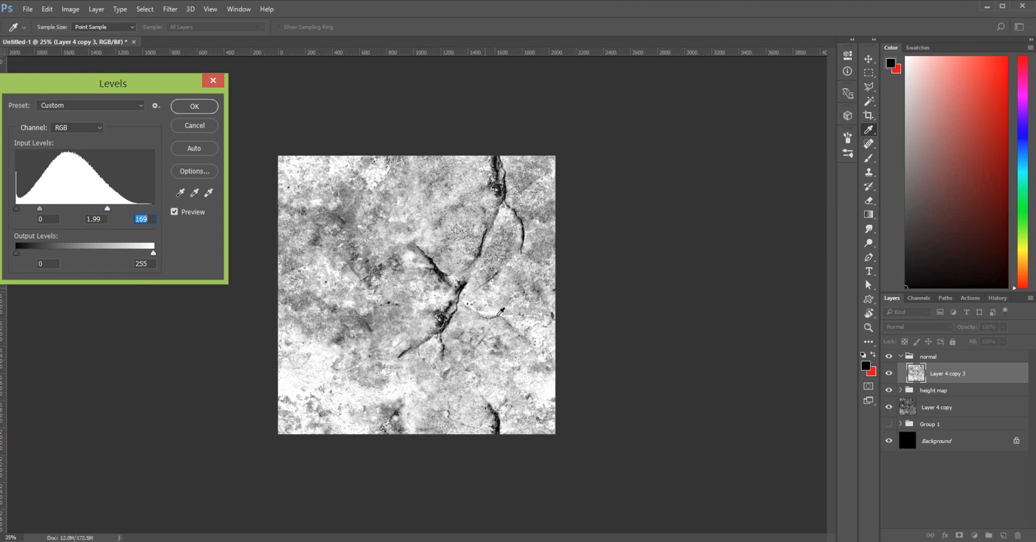
{"action": "left_click", "coordinate": [196, 108]}
{"action": "key", "text": "s"}
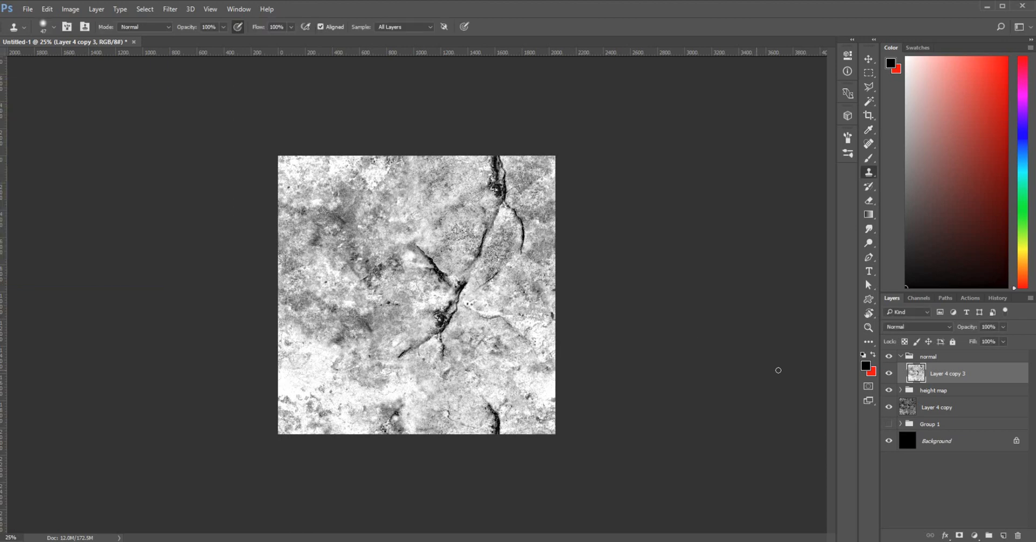
Rename the brightened rock layer to normal
{"action": "double_click", "coordinate": [950, 374]}
{"action": "type", "text": "normal"}
{"action": "left_click", "coordinate": [999, 375]}
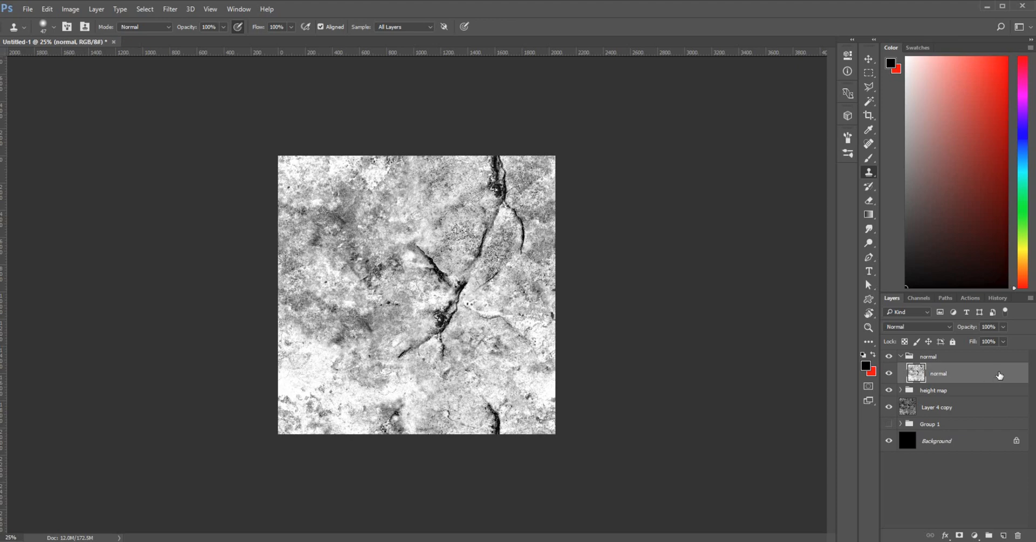